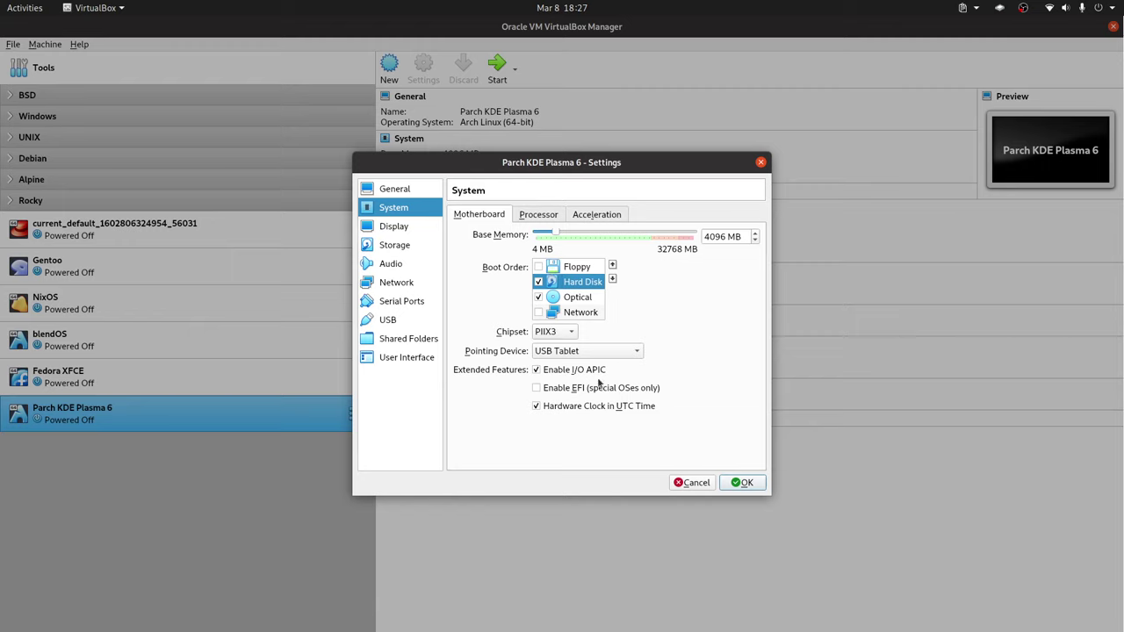
Enable EFI, raise the processor count, and set video memory to 128 MB.
click(551, 387)
click(520, 214)
click(754, 234)
click(755, 234)
click(754, 234)
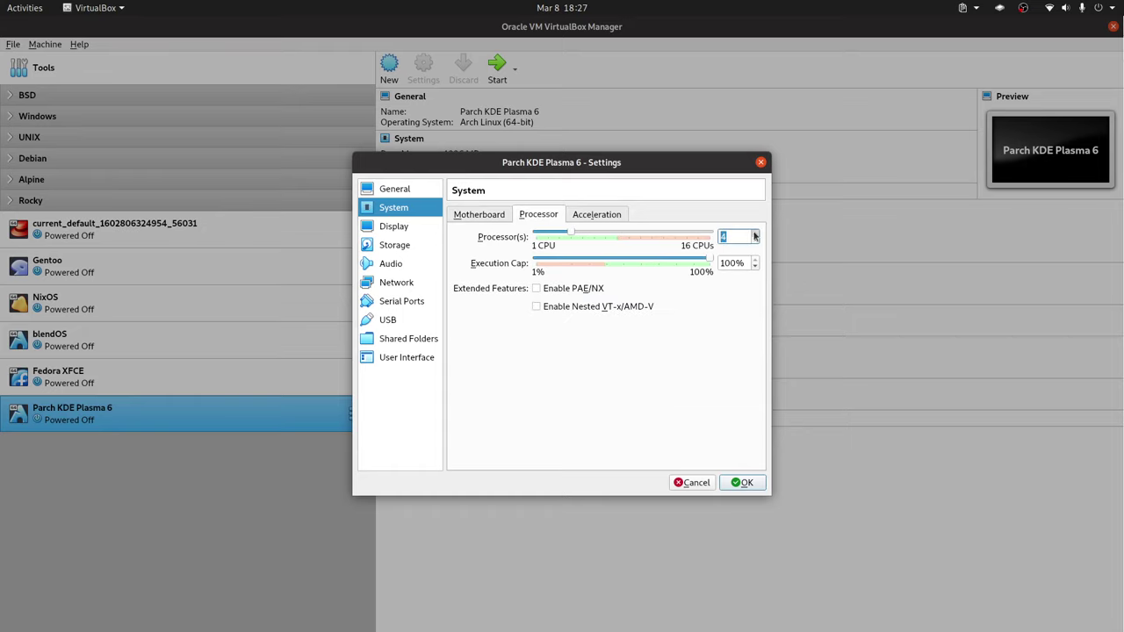
click(401, 229)
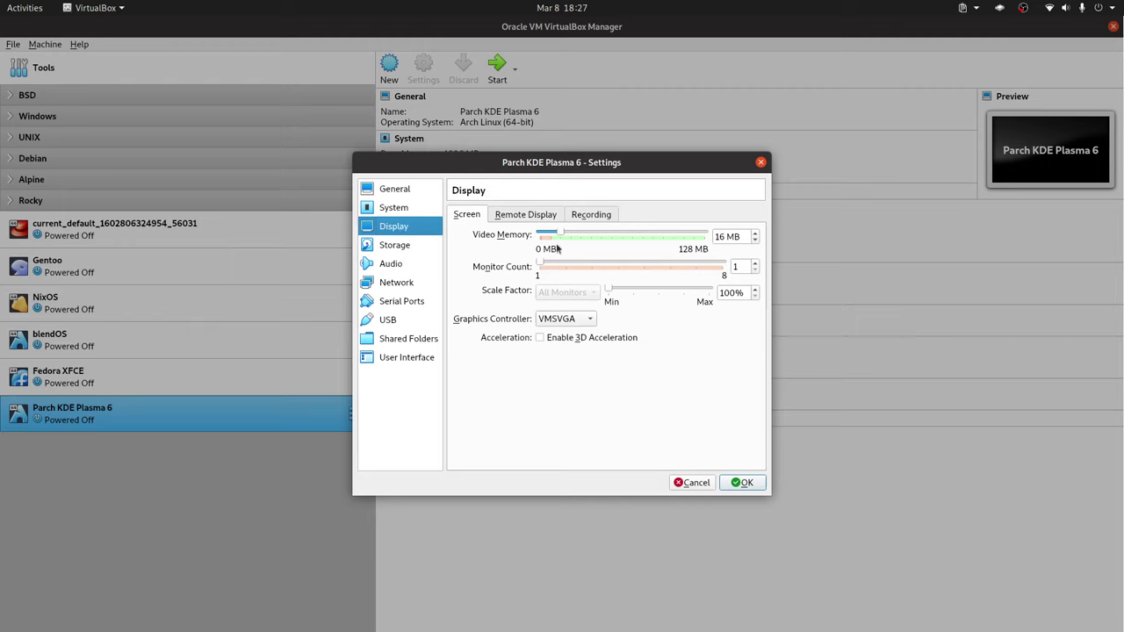
drag(562, 235, 723, 251)
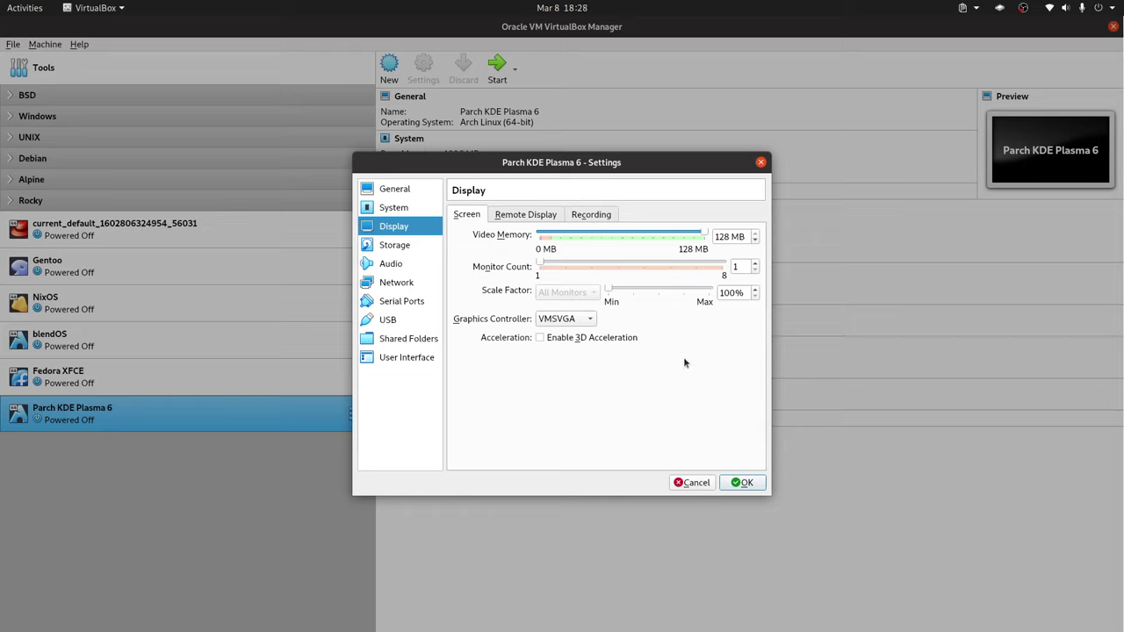
Review the Parch KDE Plasma 6.vdi disk in Storage and save the machine settings.
click(395, 246)
click(524, 278)
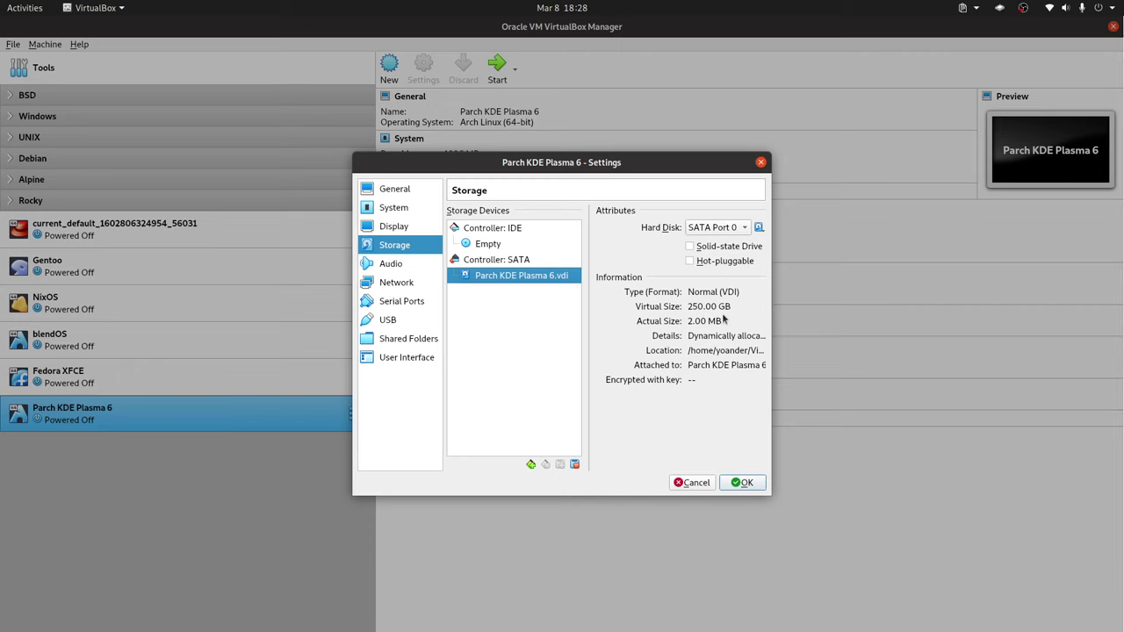
click(755, 488)
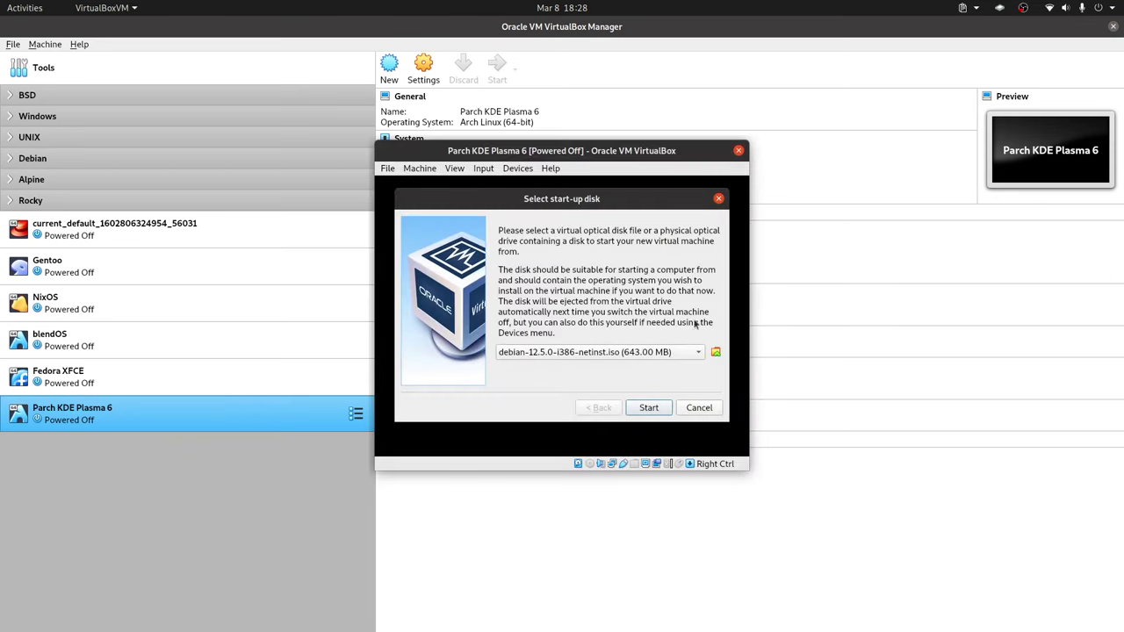
Choose Parchlinux.Plasma-2023.12.01-x86_64.iso as the start-up disk and boot the machine from it.
click(715, 353)
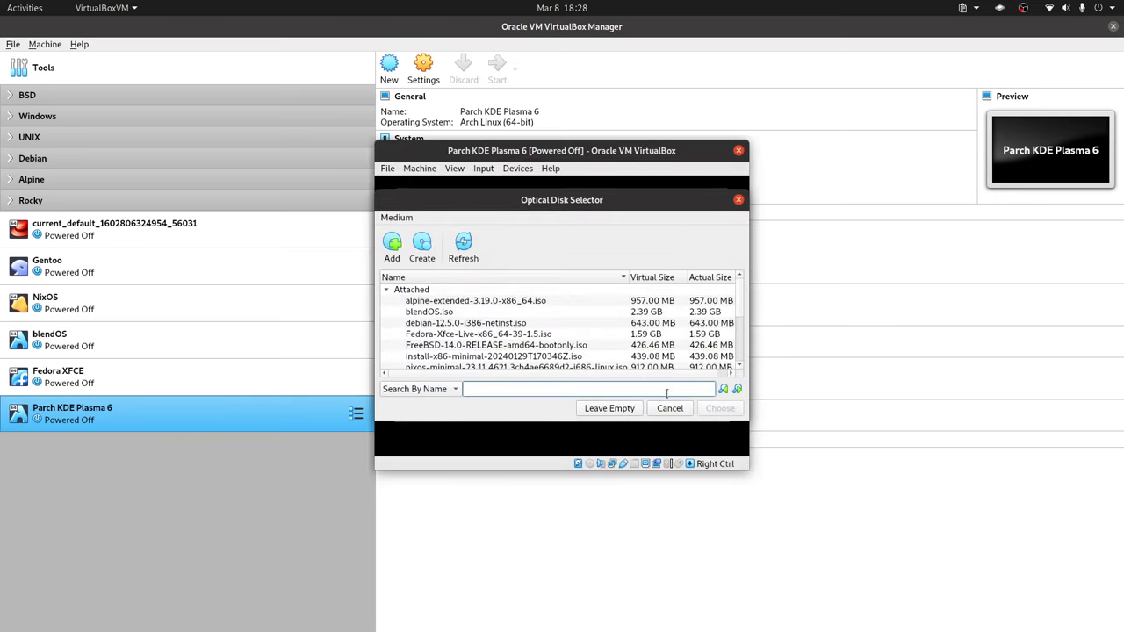
scroll(678, 322, down, 3)
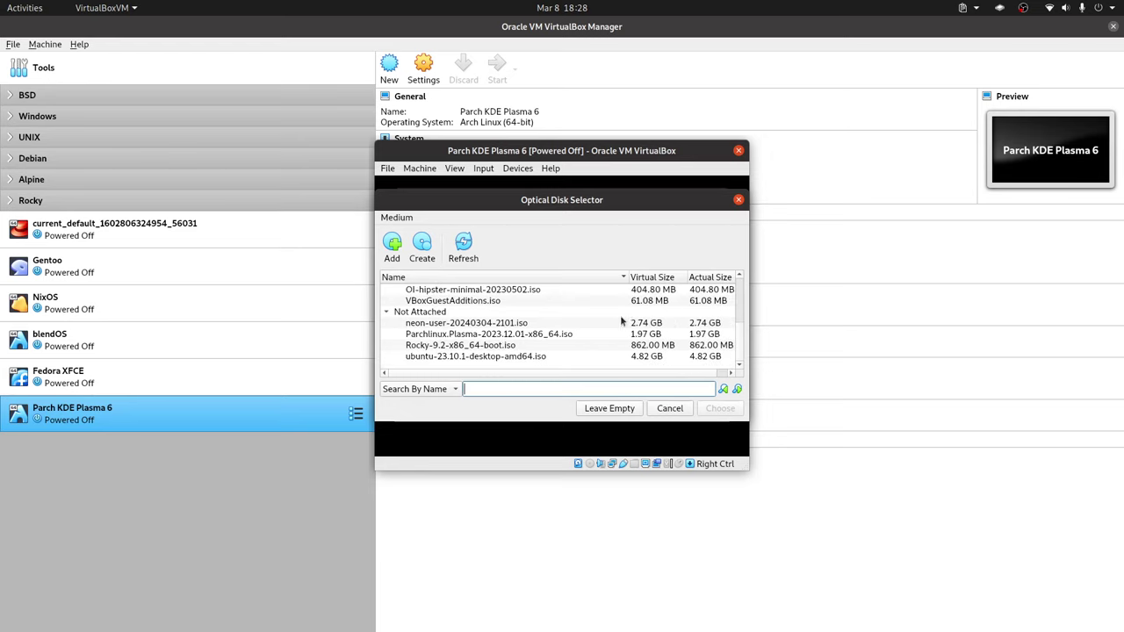
scroll(597, 322, up, 3)
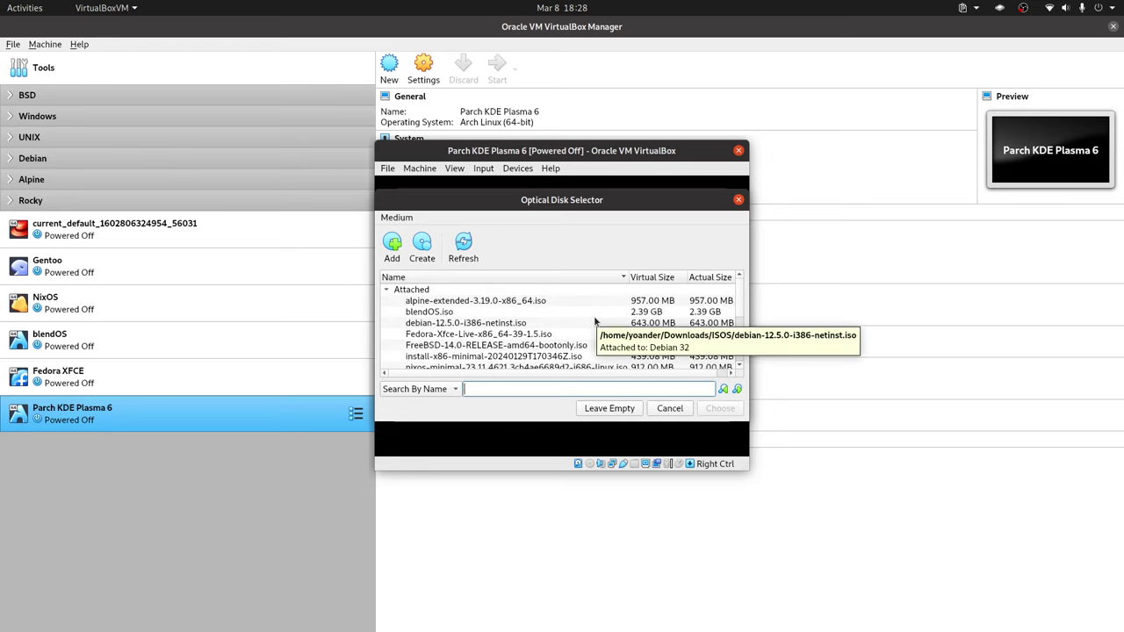
scroll(595, 322, down, 3)
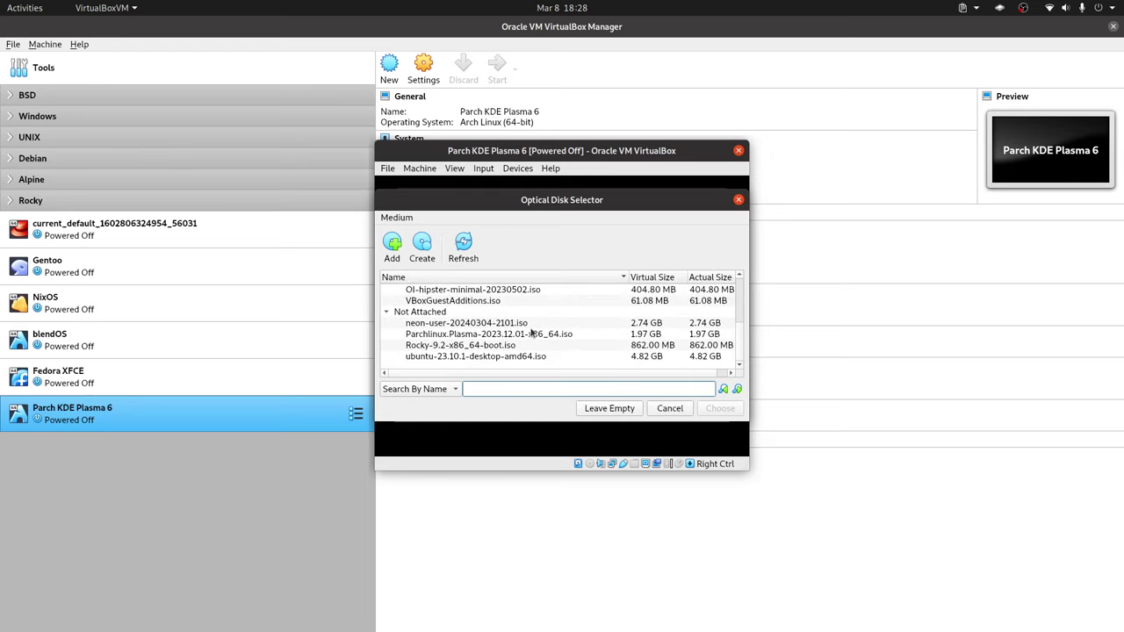
scroll(592, 345, up, 2)
scroll(591, 345, up, 1)
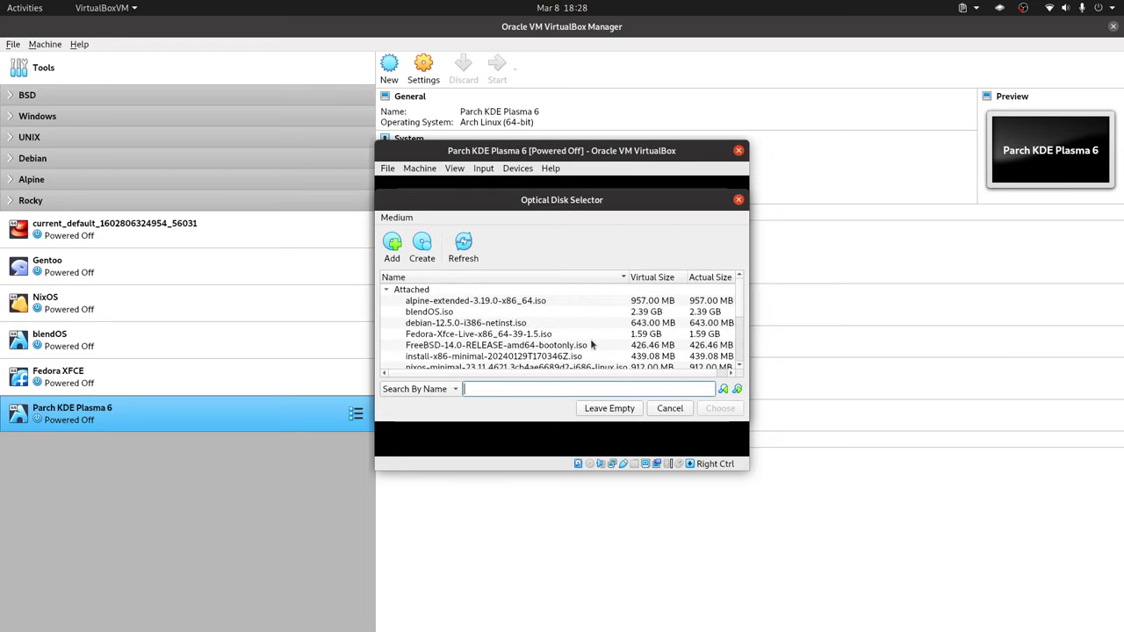
scroll(581, 334, down, 2)
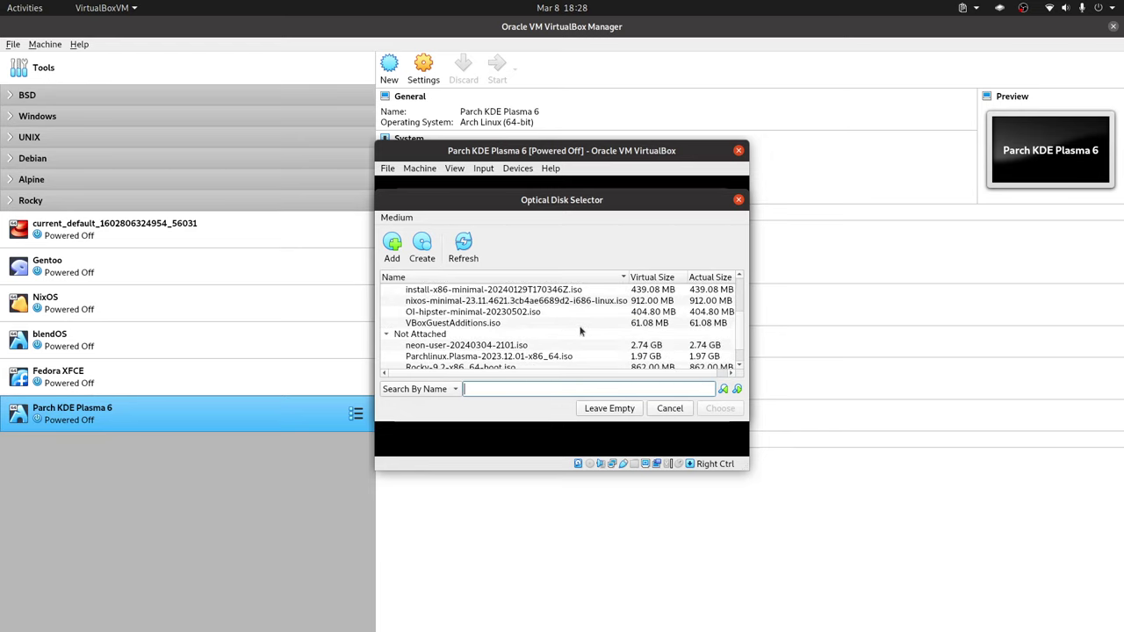
scroll(579, 331, up, 2)
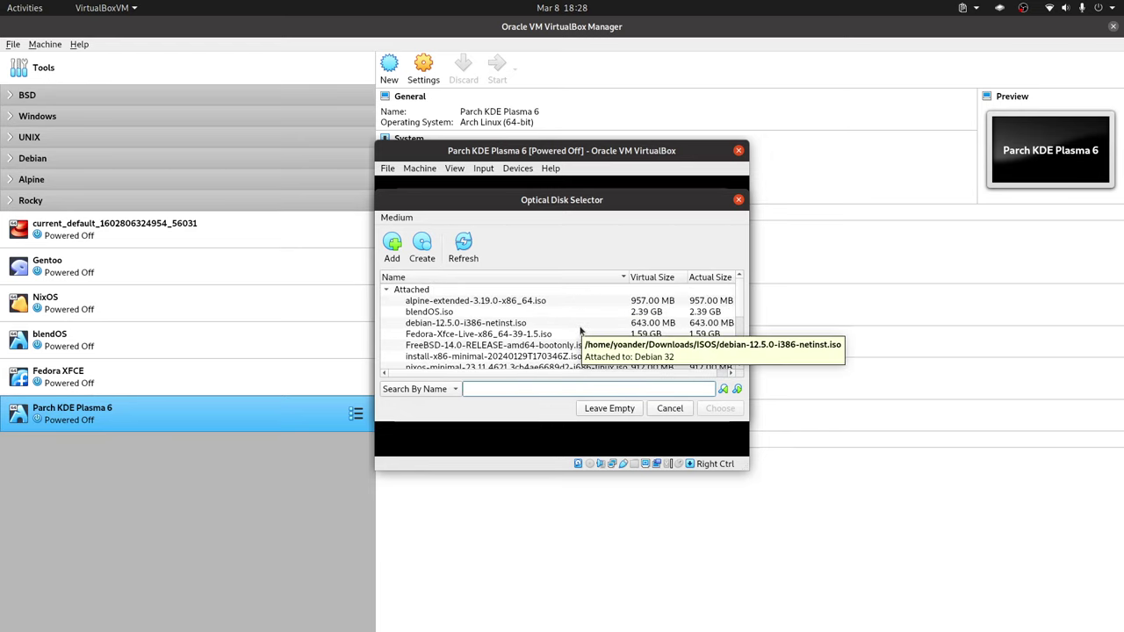
scroll(580, 331, down, 1)
scroll(580, 331, down, 1)
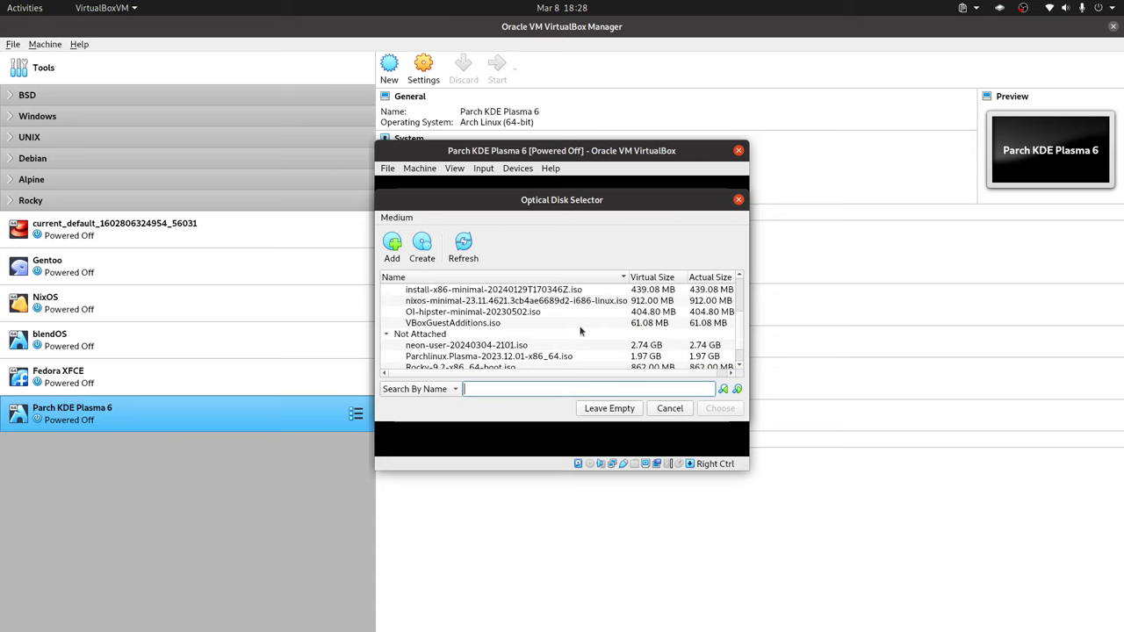
scroll(580, 331, down, 1)
click(532, 337)
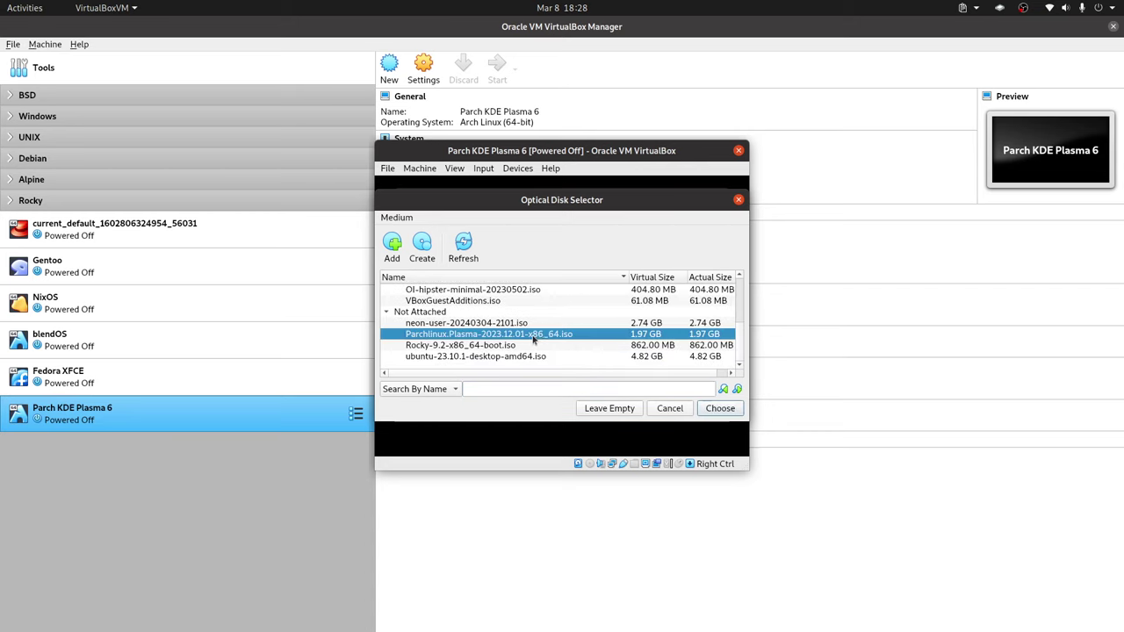
click(735, 412)
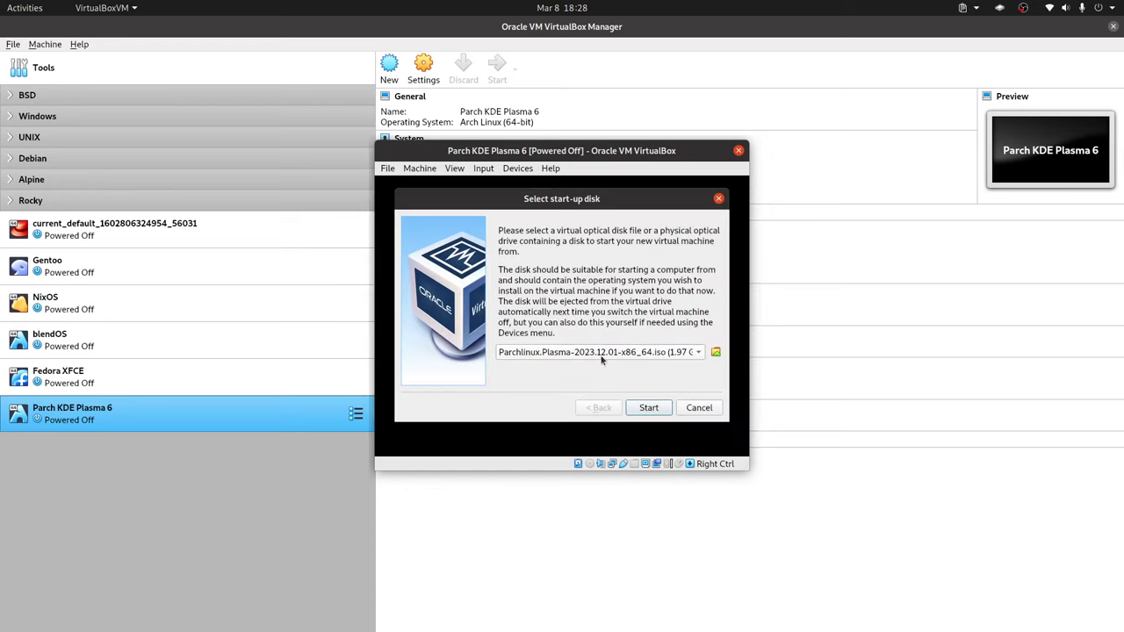
click(648, 408)
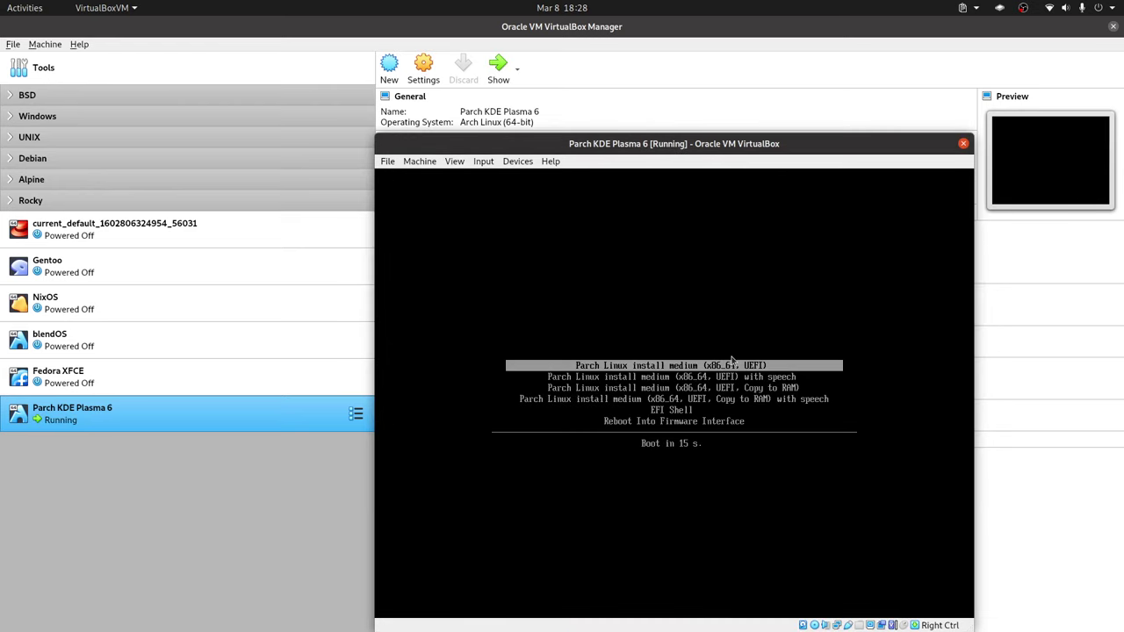
Boot the 'Parch Linux install medium (x86_64, UEFI)' entry into the live desktop.
key(Return)
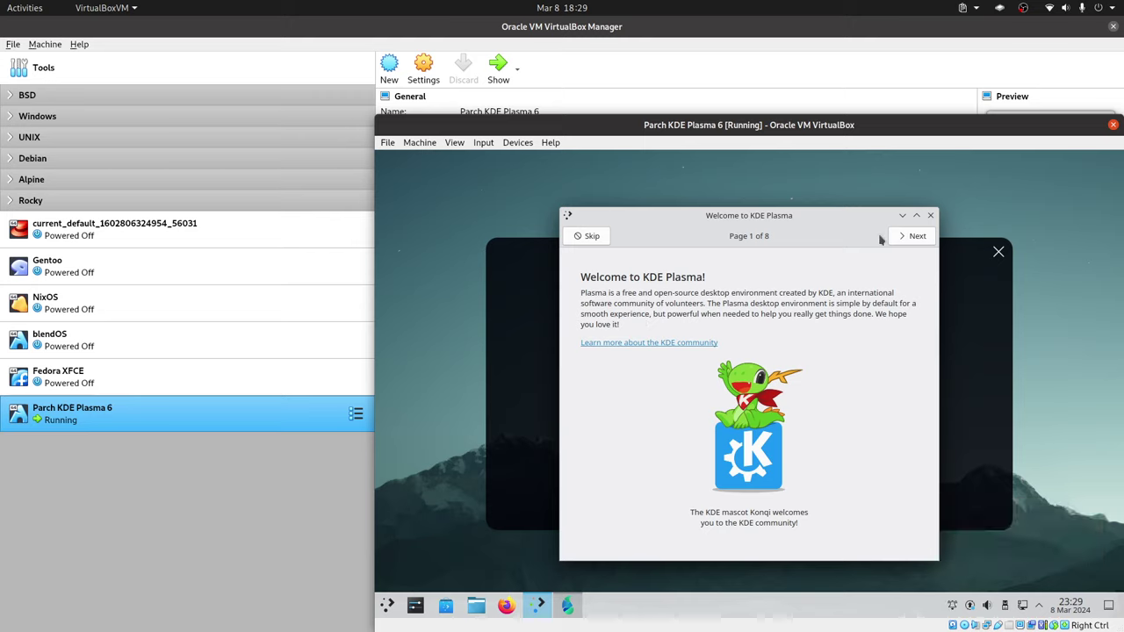
Close the Welcome to KDE Plasma window.
click(930, 215)
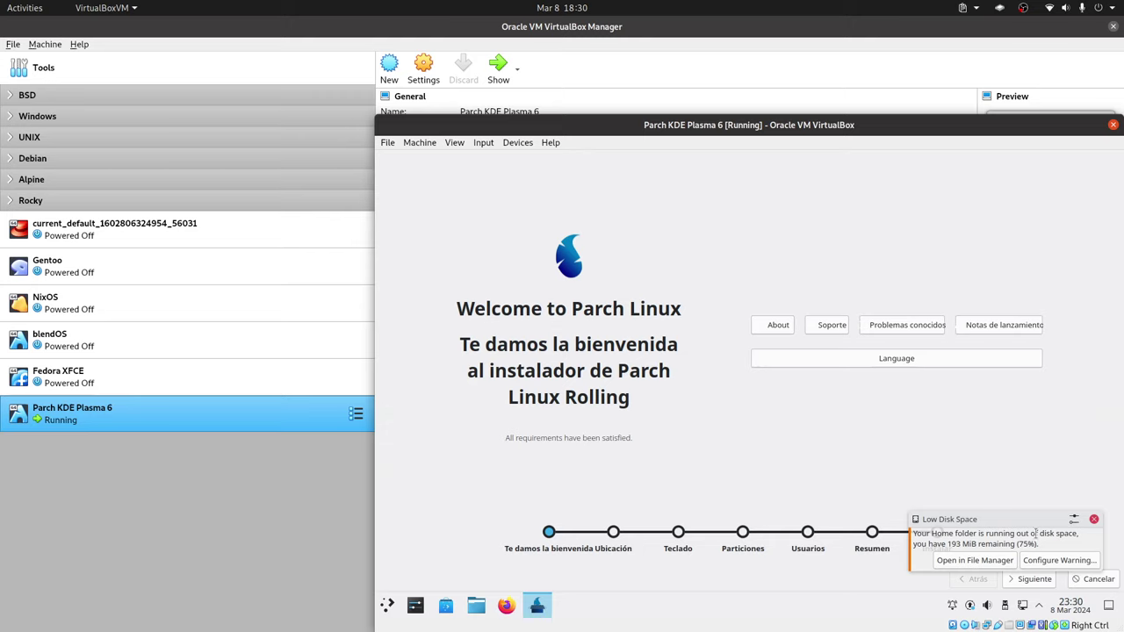
Dismiss the low disk space notice and accept español de España as the installer language.
click(1094, 519)
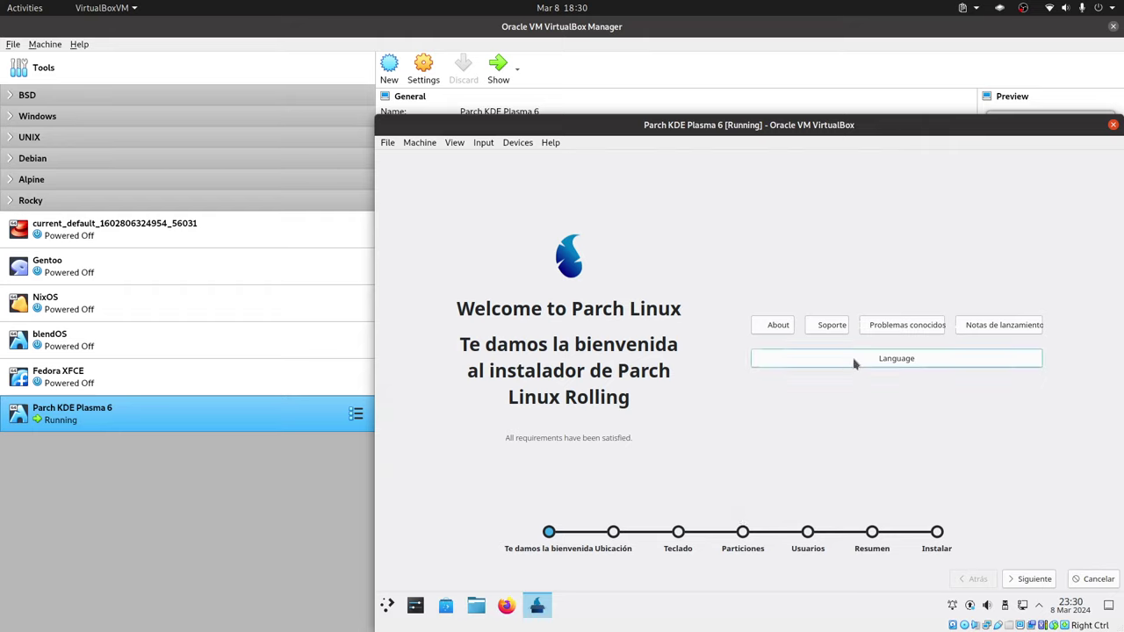
click(911, 360)
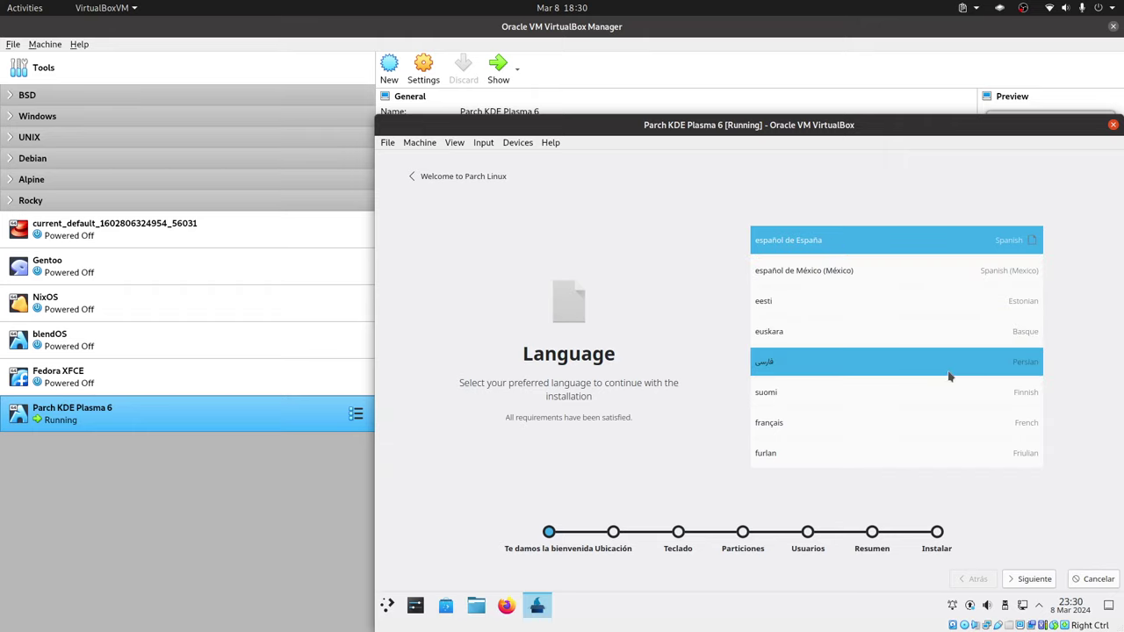
click(1029, 579)
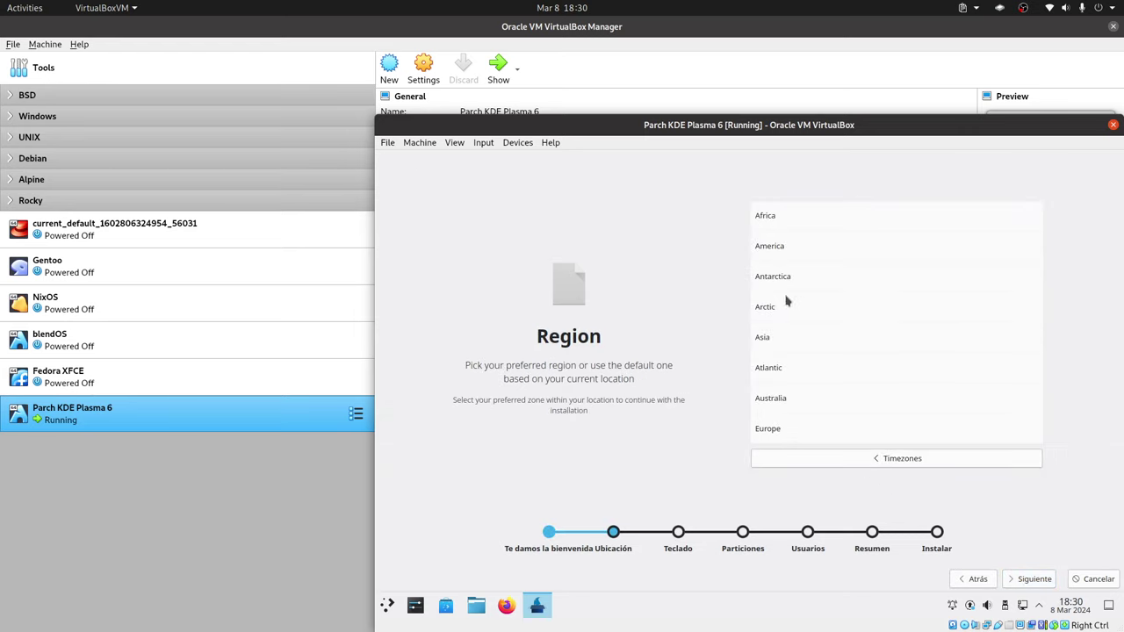
Choose the America/Guayaquil timezone and keep the Generic 105-key PC keyboard model.
click(806, 248)
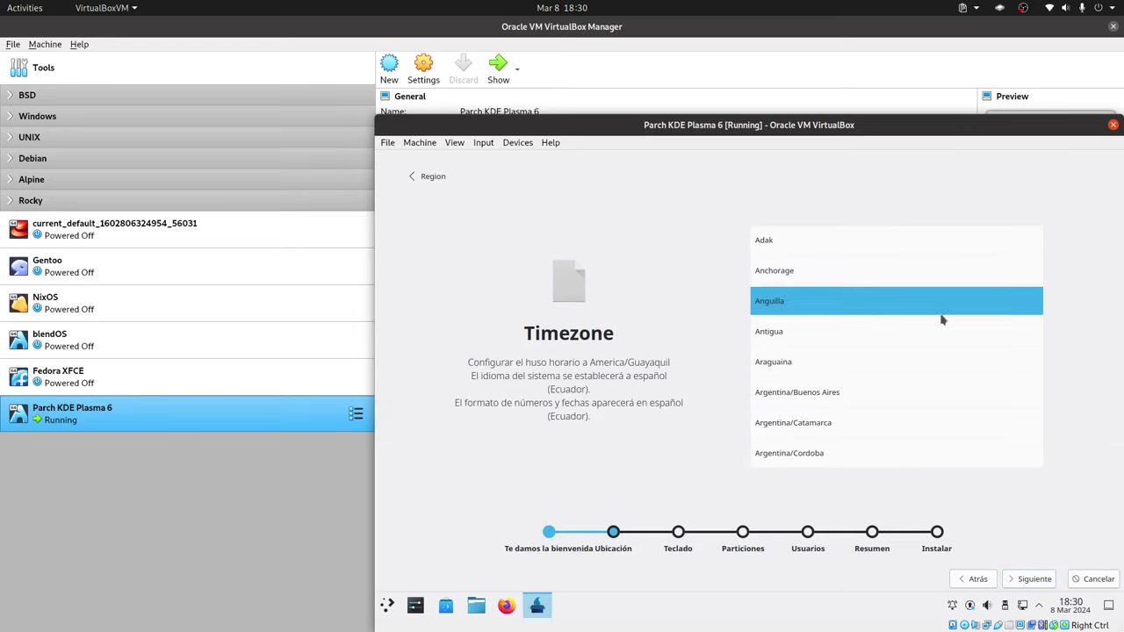
click(1032, 580)
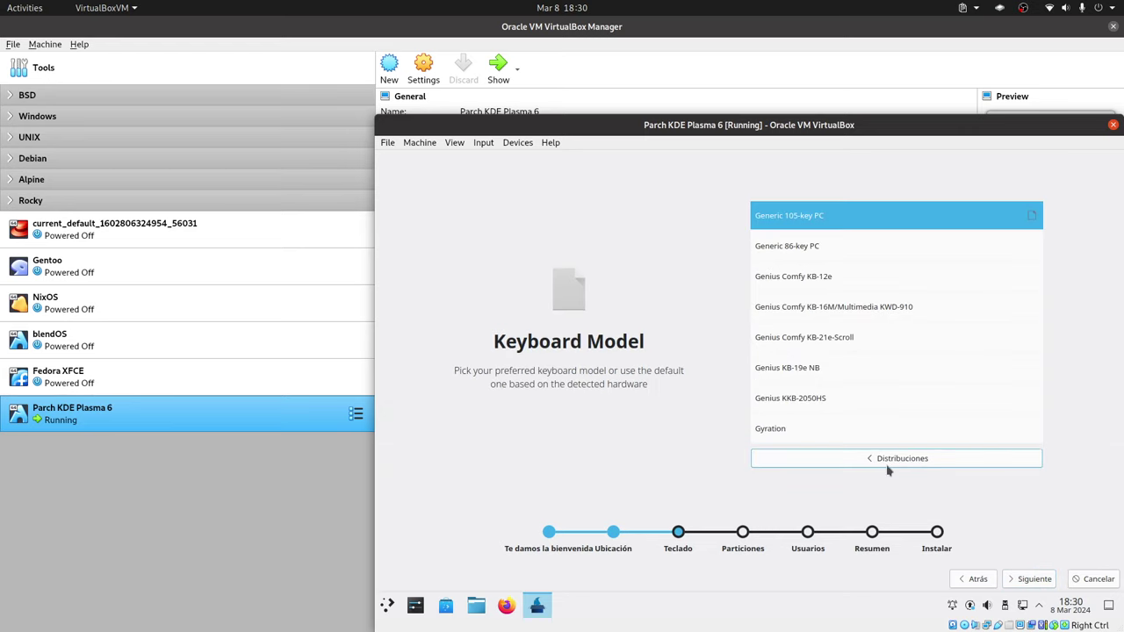
click(834, 216)
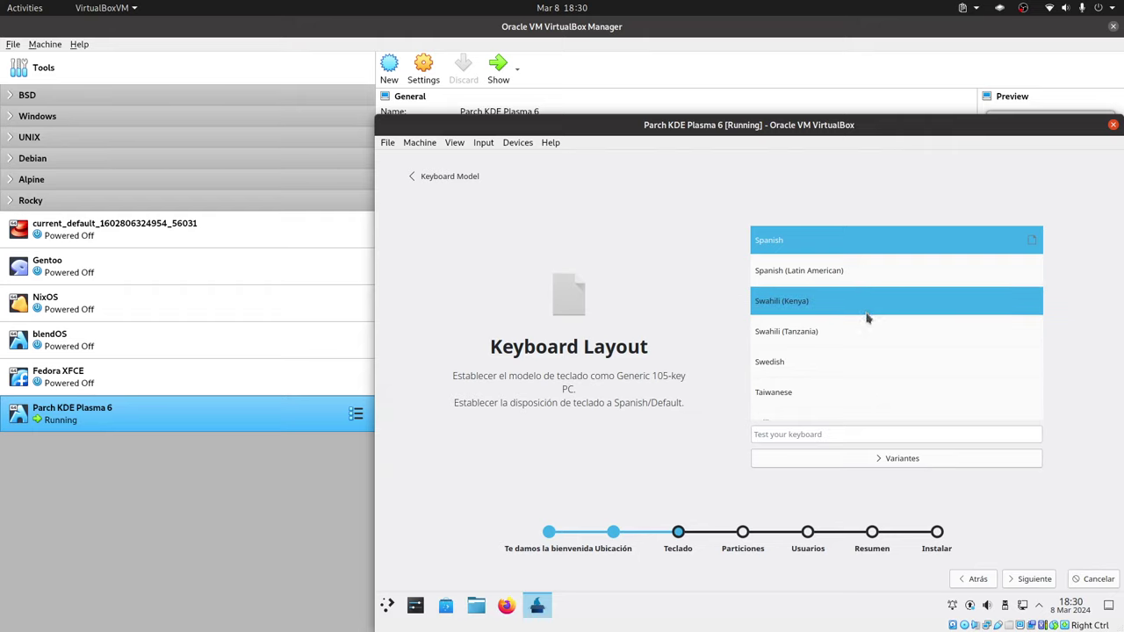
Pick English (US) from the keyboard layout list and show its layout variants.
scroll(866, 318, down, 4)
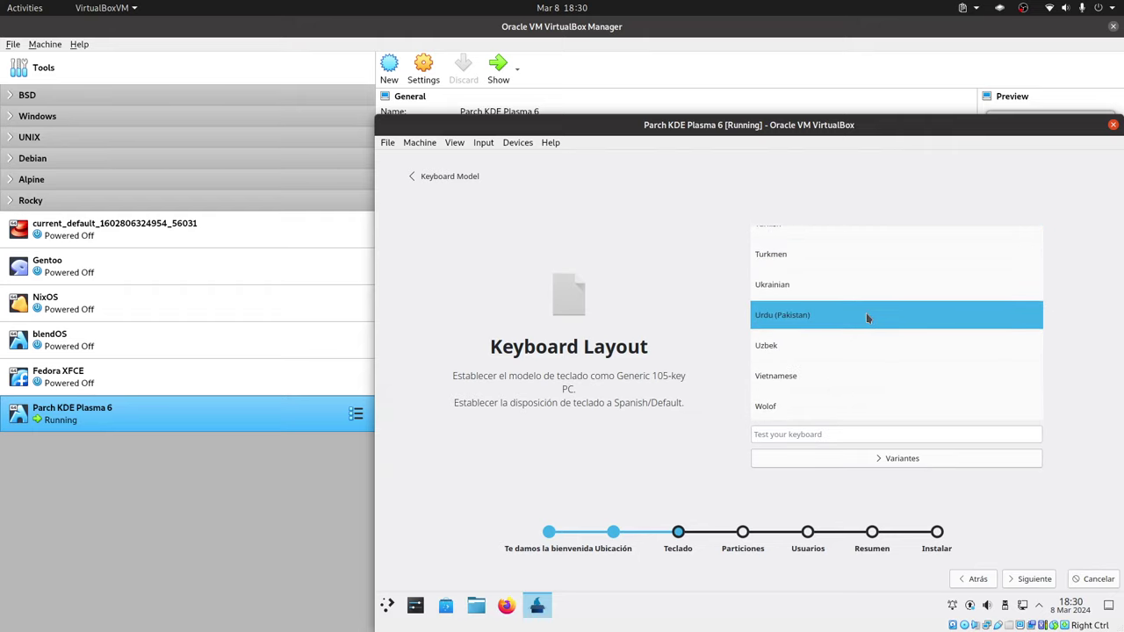
scroll(867, 317, up, 15)
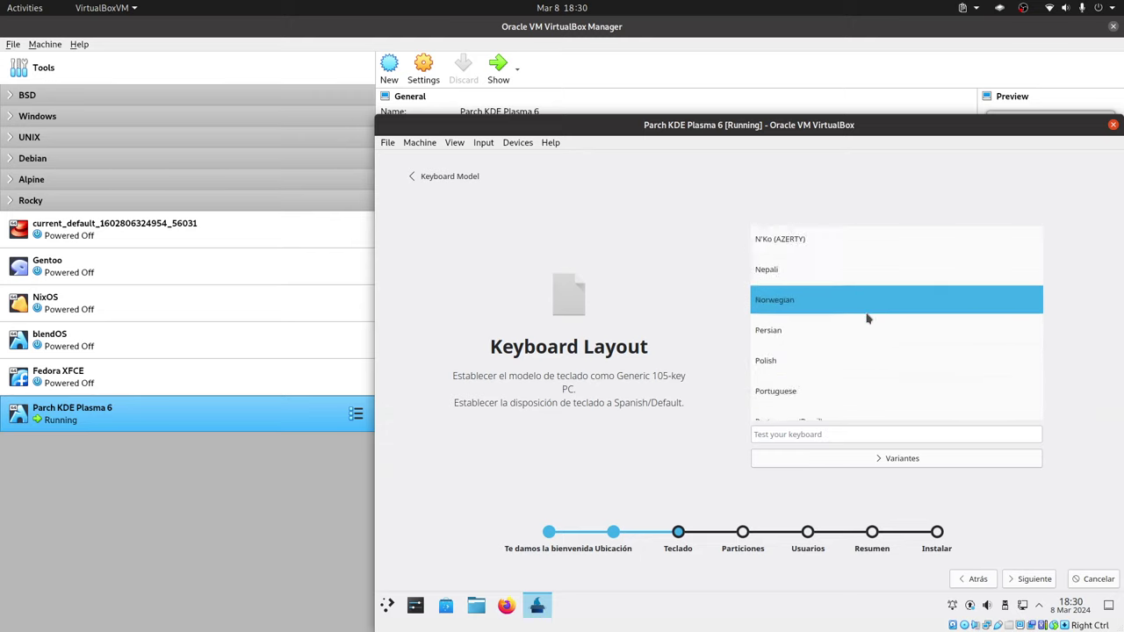
scroll(867, 318, up, 4)
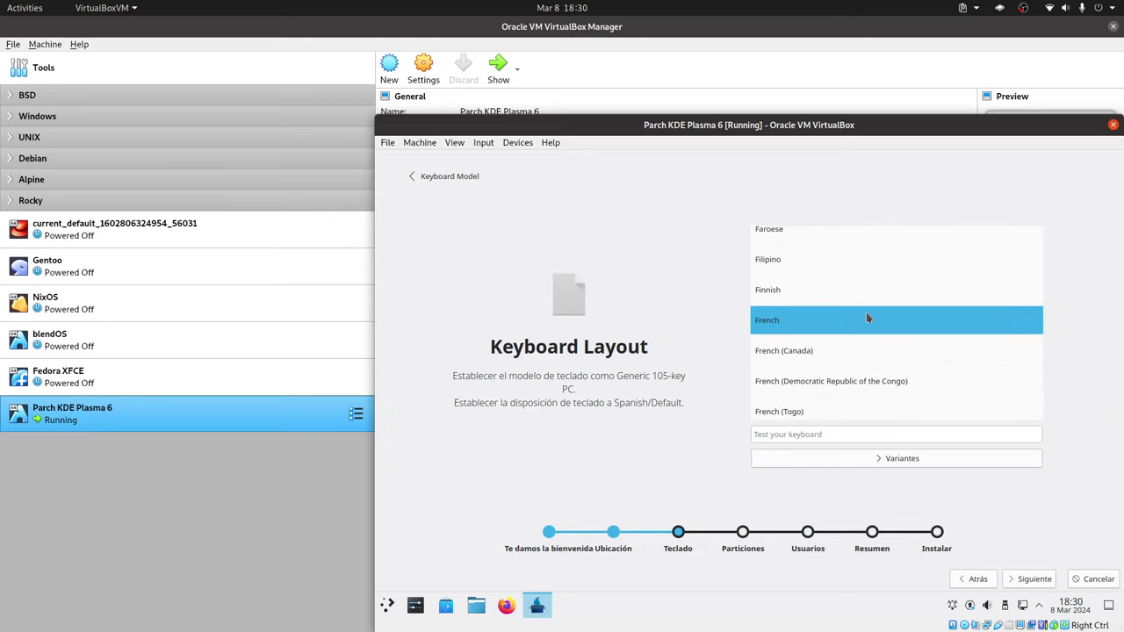
scroll(865, 312, up, 20)
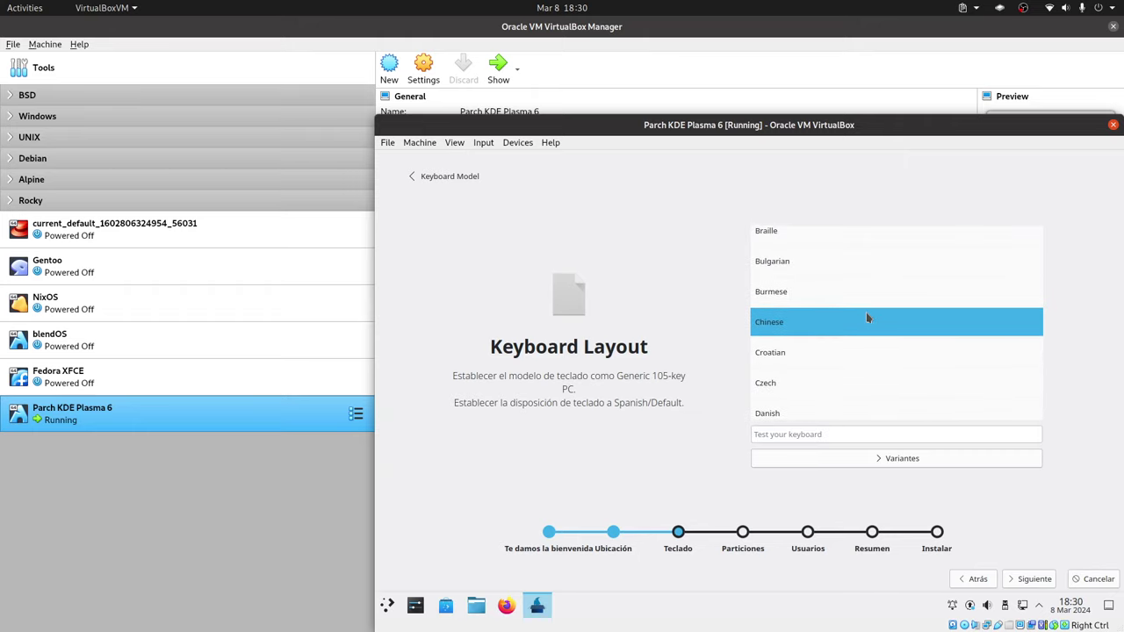
scroll(866, 317, down, 7)
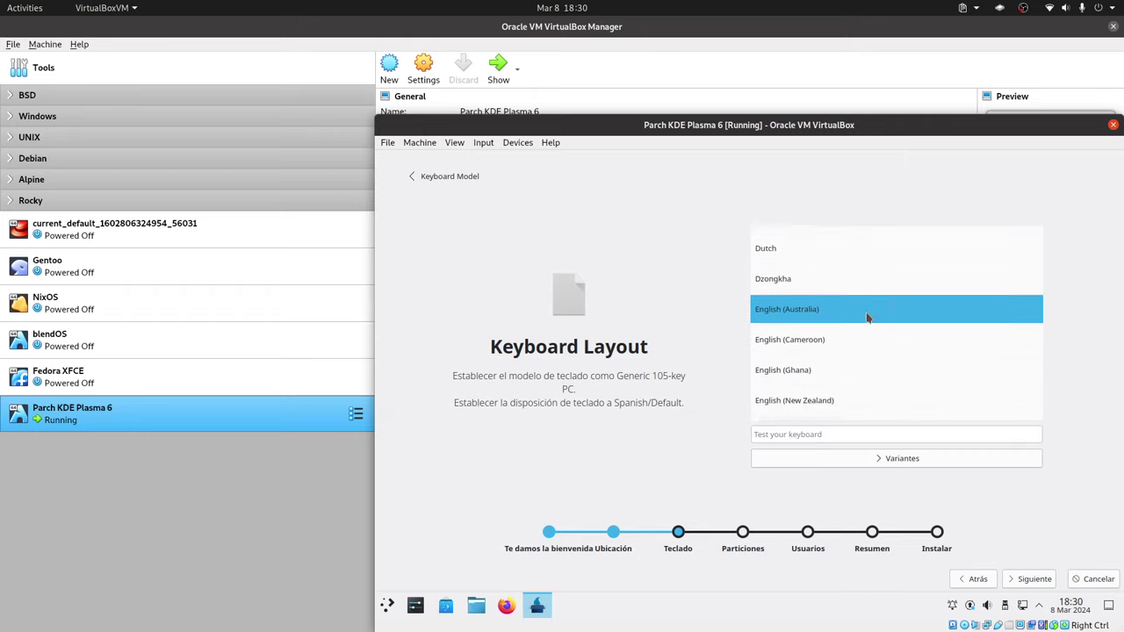
scroll(866, 318, down, 3)
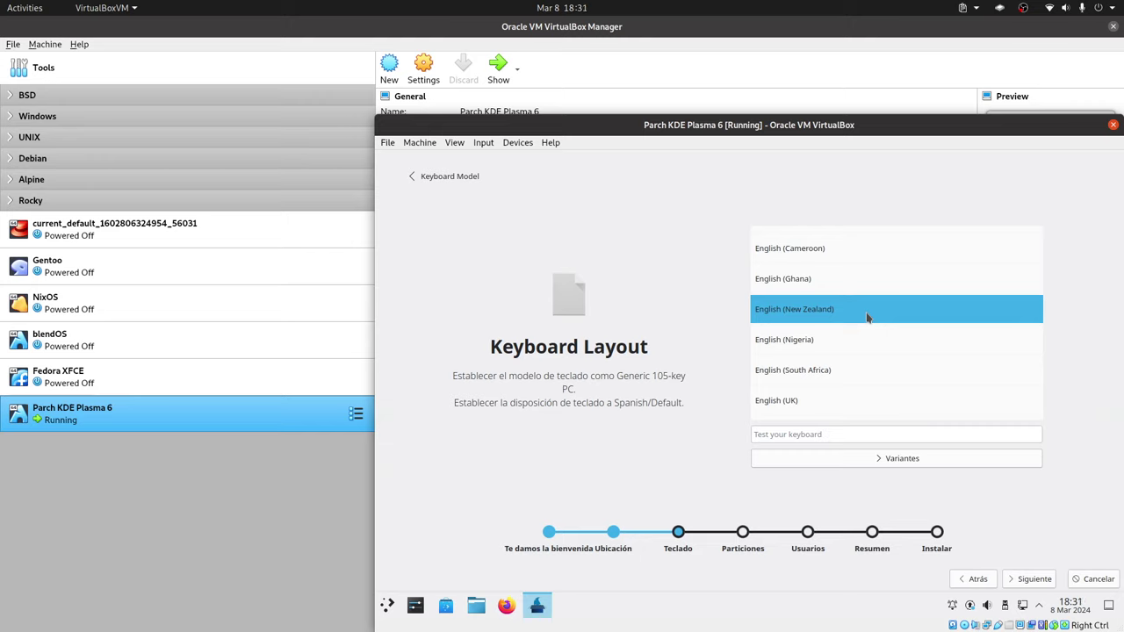
scroll(867, 318, down, 3)
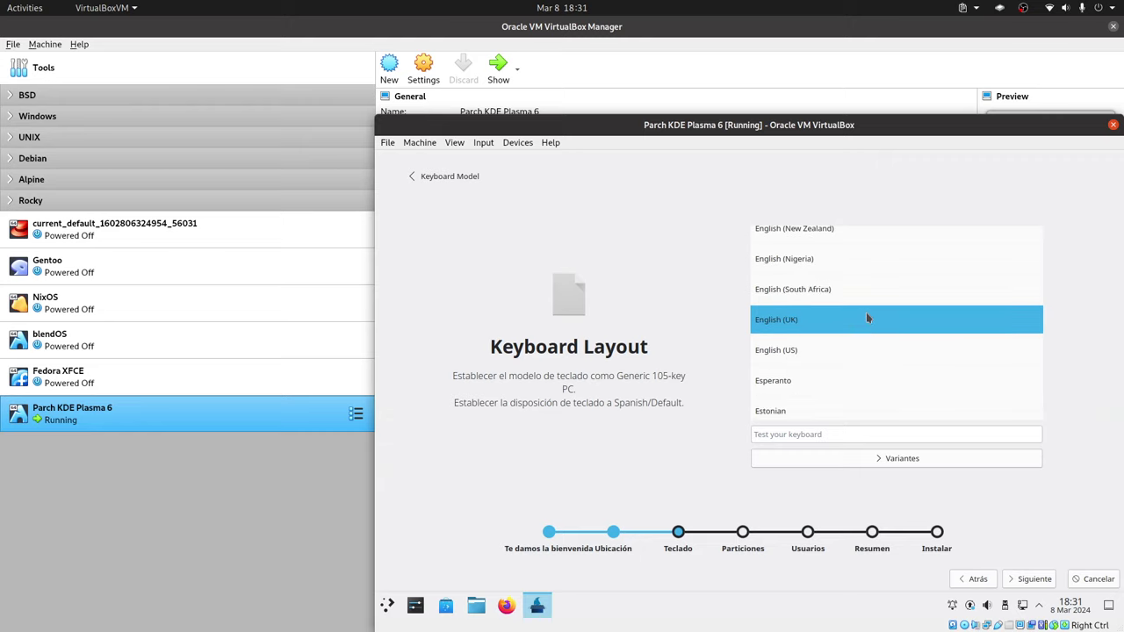
click(826, 347)
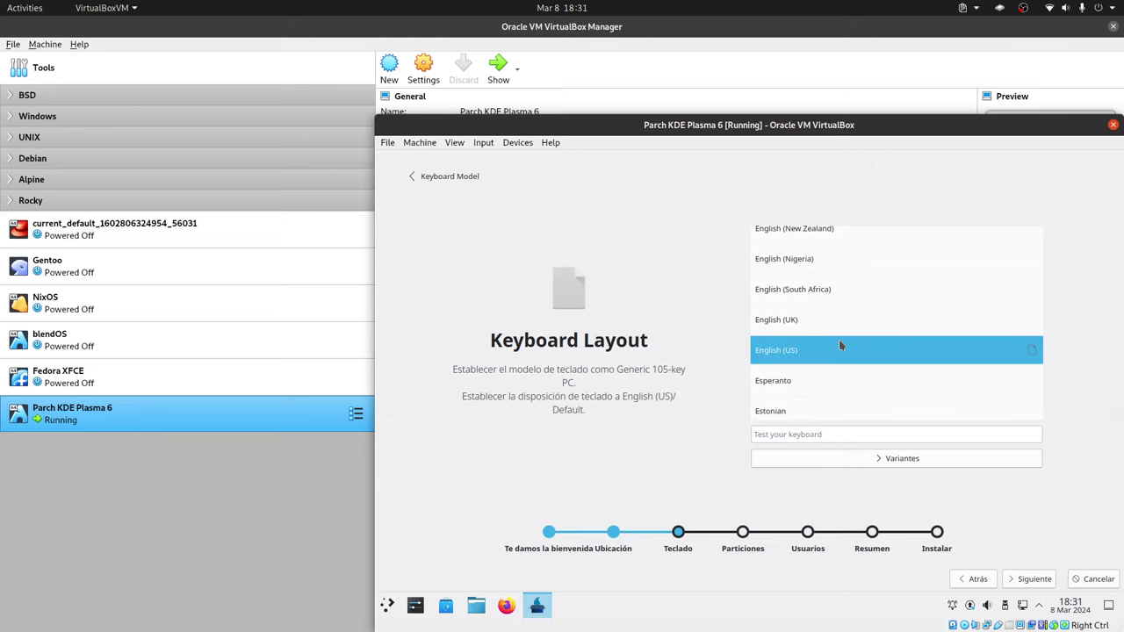
click(911, 459)
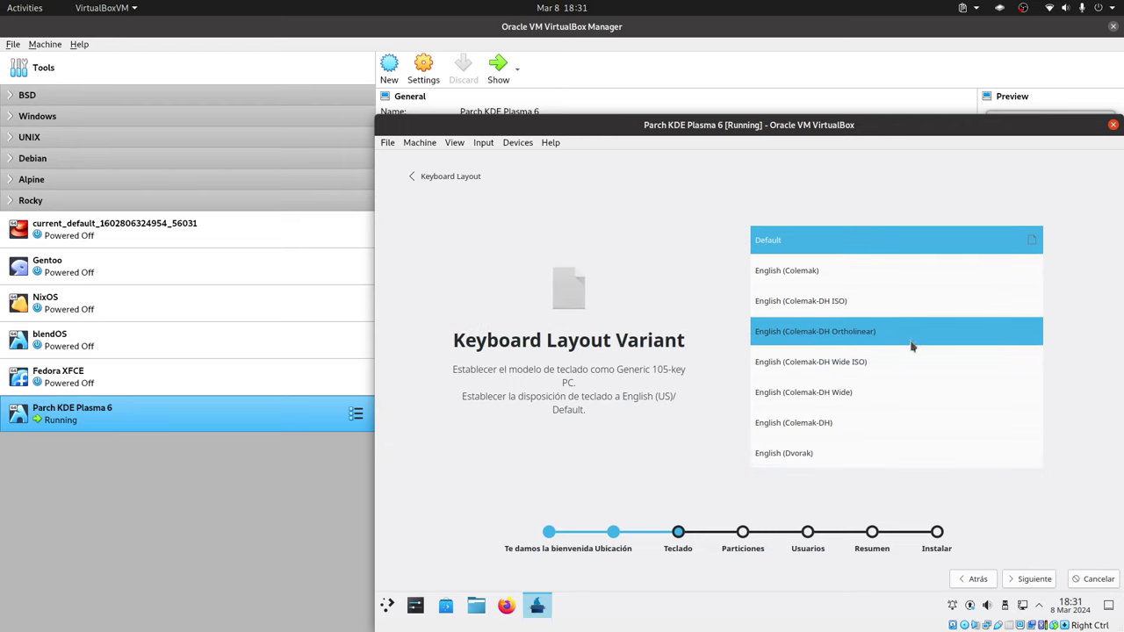
scroll(911, 347, down, 5)
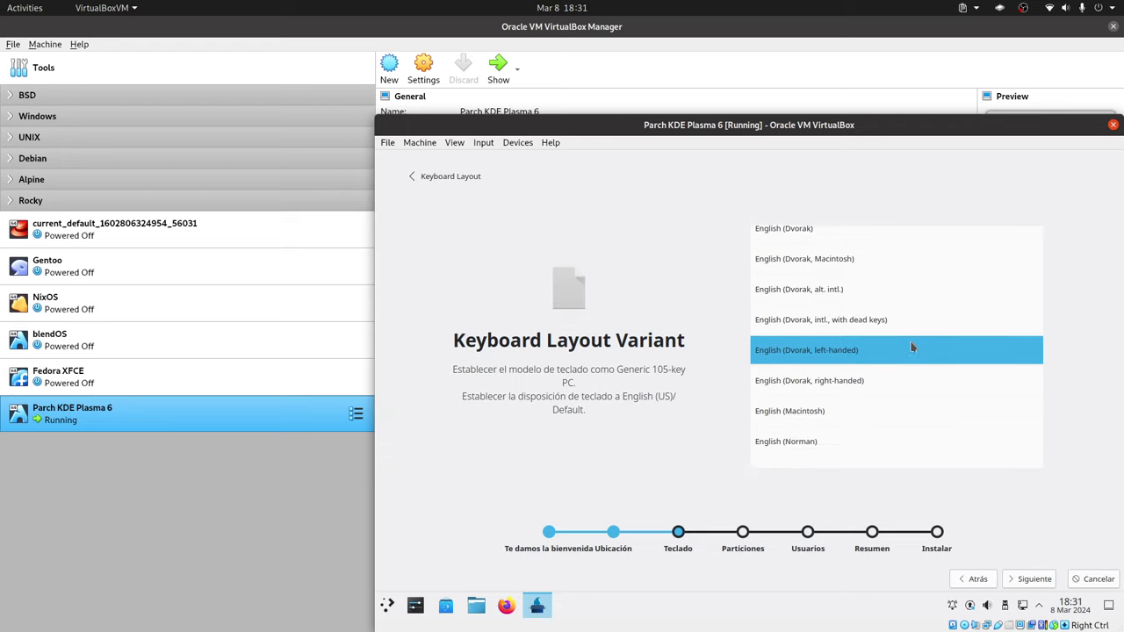
scroll(911, 346, down, 6)
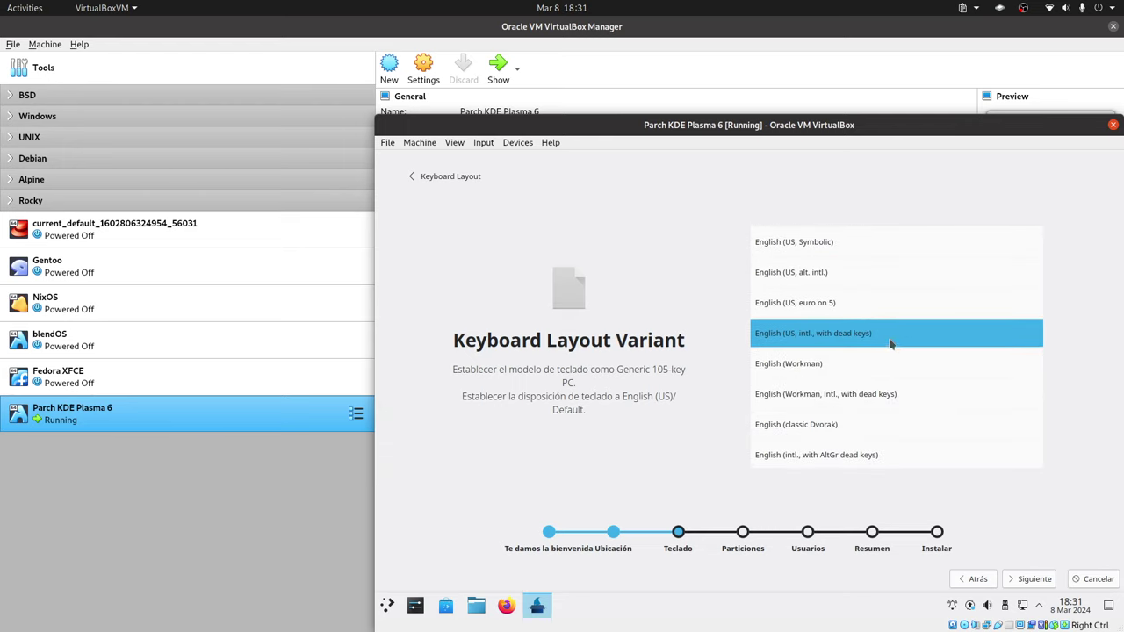
Use the English (US, intl., with dead keys) variant and choose manual partitioning for the 250 GiB disk.
click(889, 344)
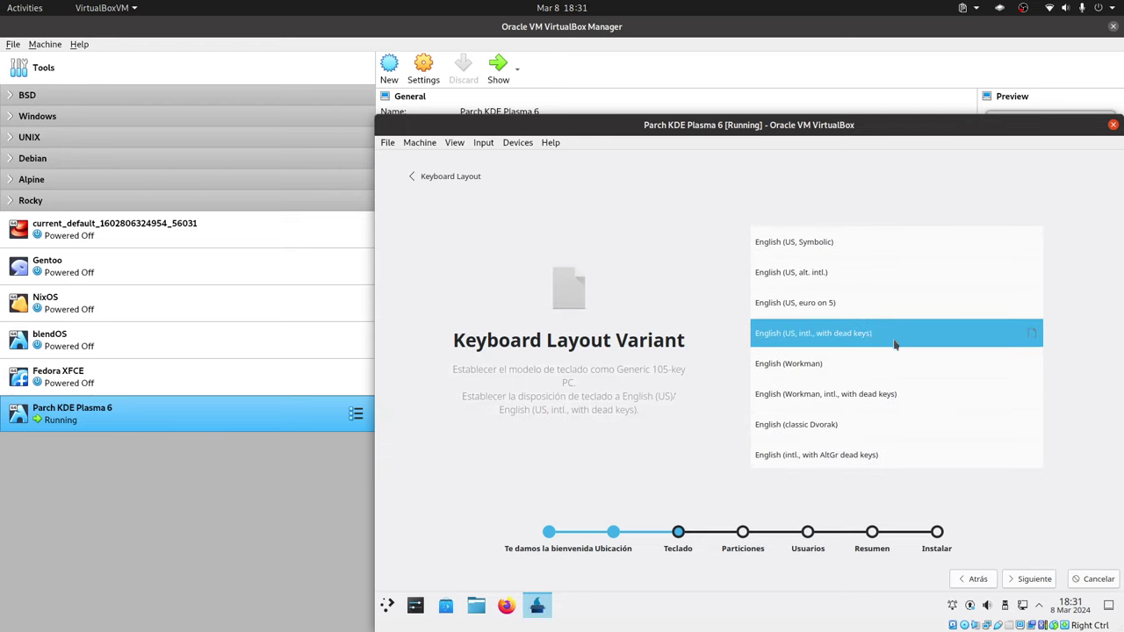
click(1031, 580)
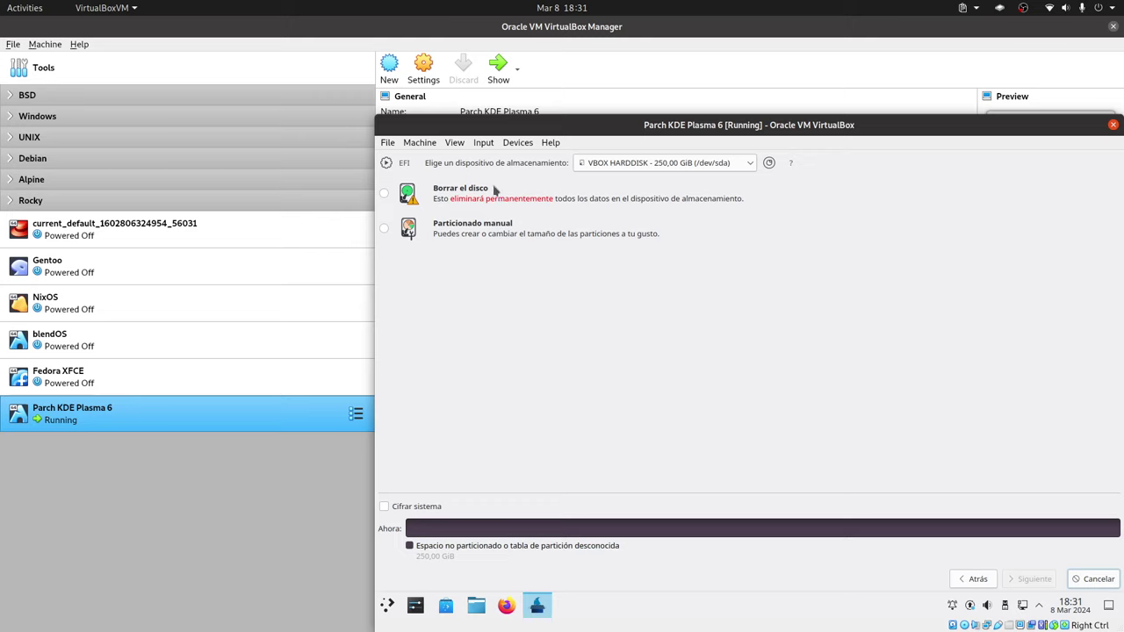
click(384, 228)
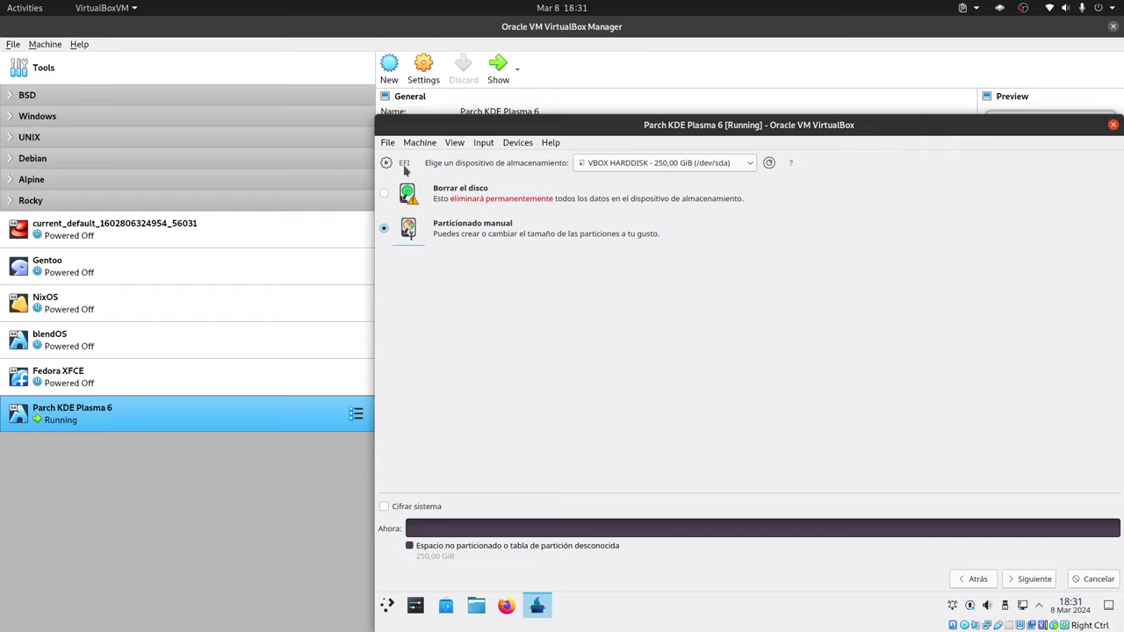
Continue to the manual partition editor showing the 250 GiB unpartitioned disk.
mouse_move(404, 170)
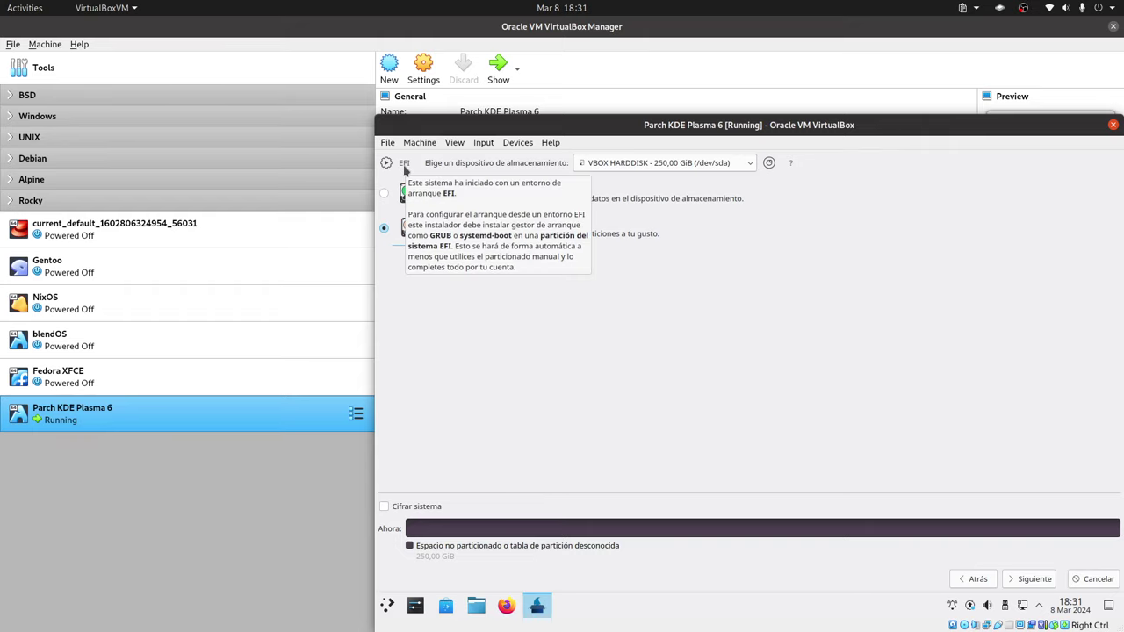
click(1034, 578)
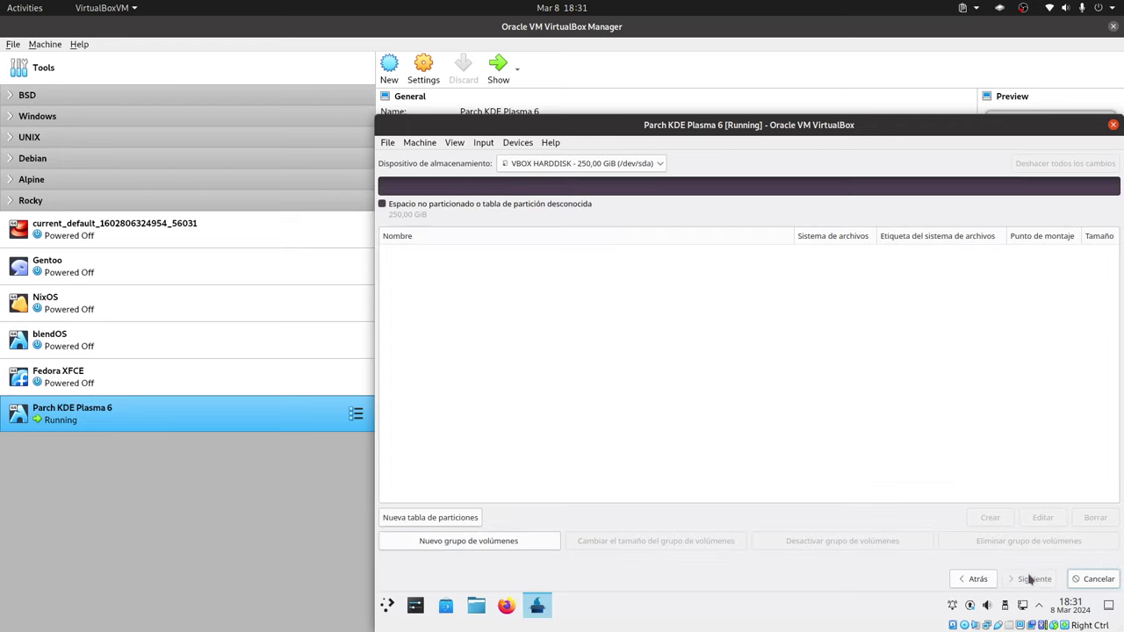
Create a GPT partition table and start a 512 MiB partition in the free space.
click(472, 517)
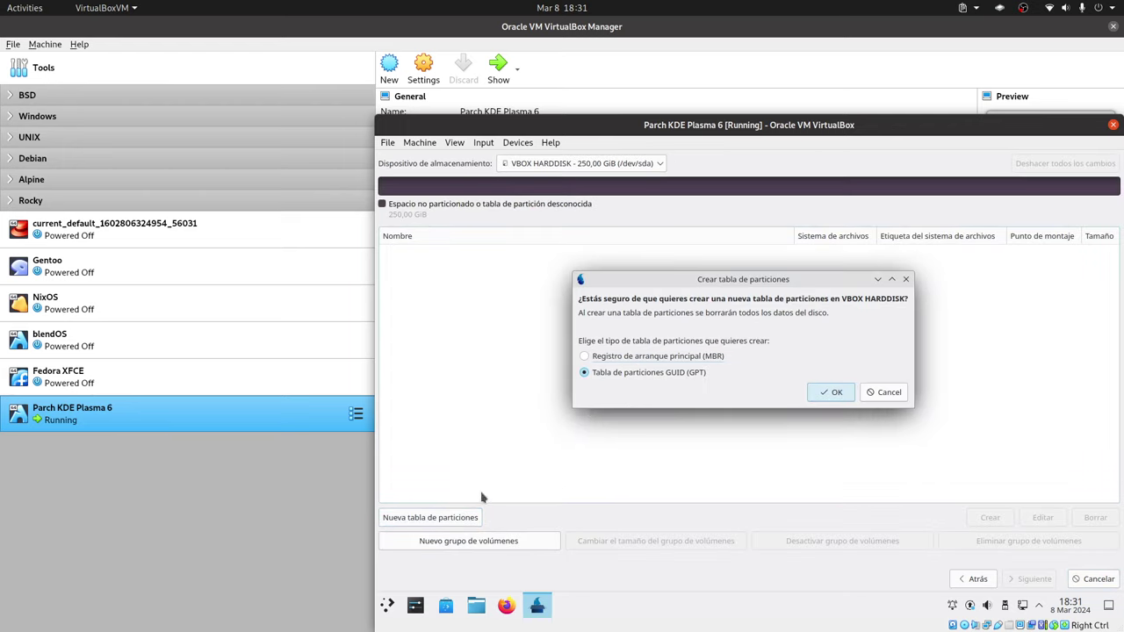
click(830, 392)
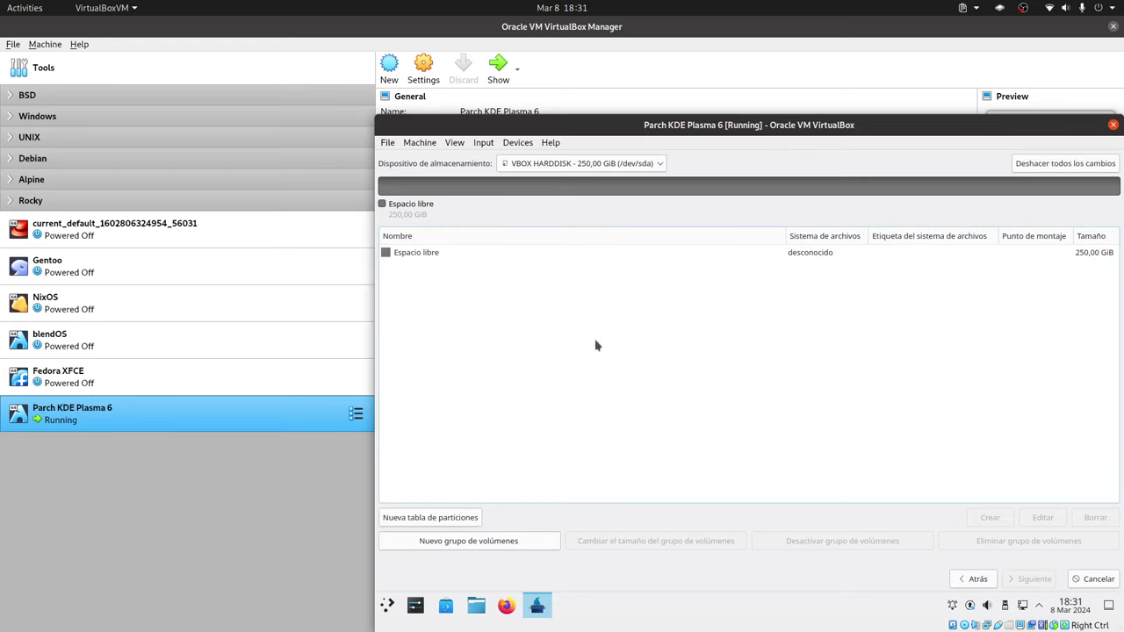
click(450, 254)
click(990, 518)
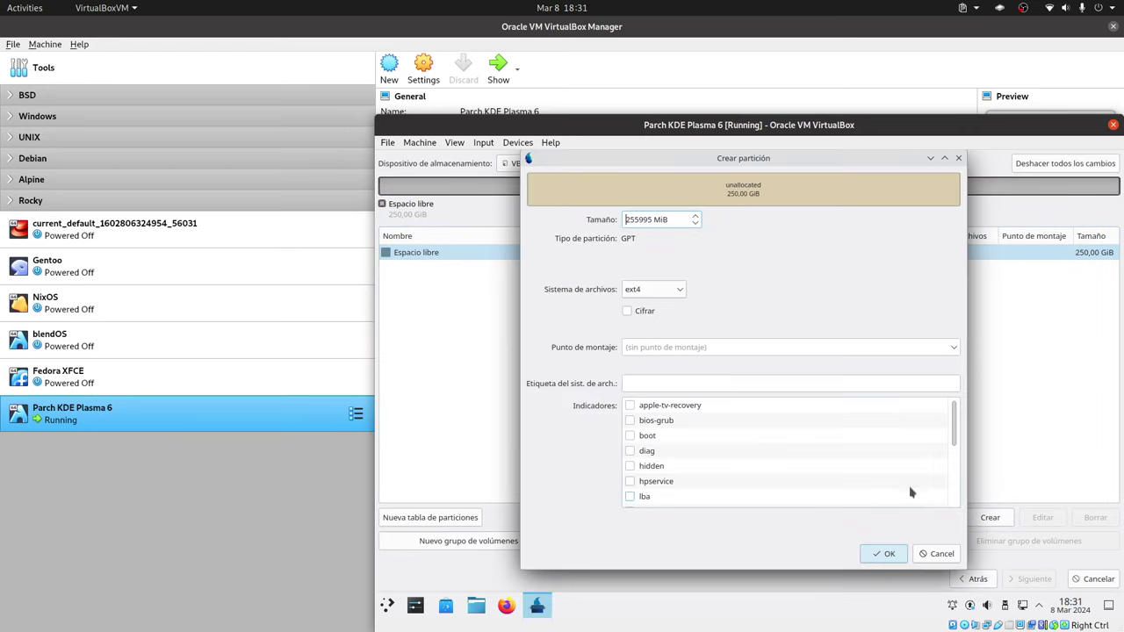
double_click(642, 218)
text(512)
Make the 512 MiB partition fat32, mounted at /boot/efi with the boot flag.
click(672, 291)
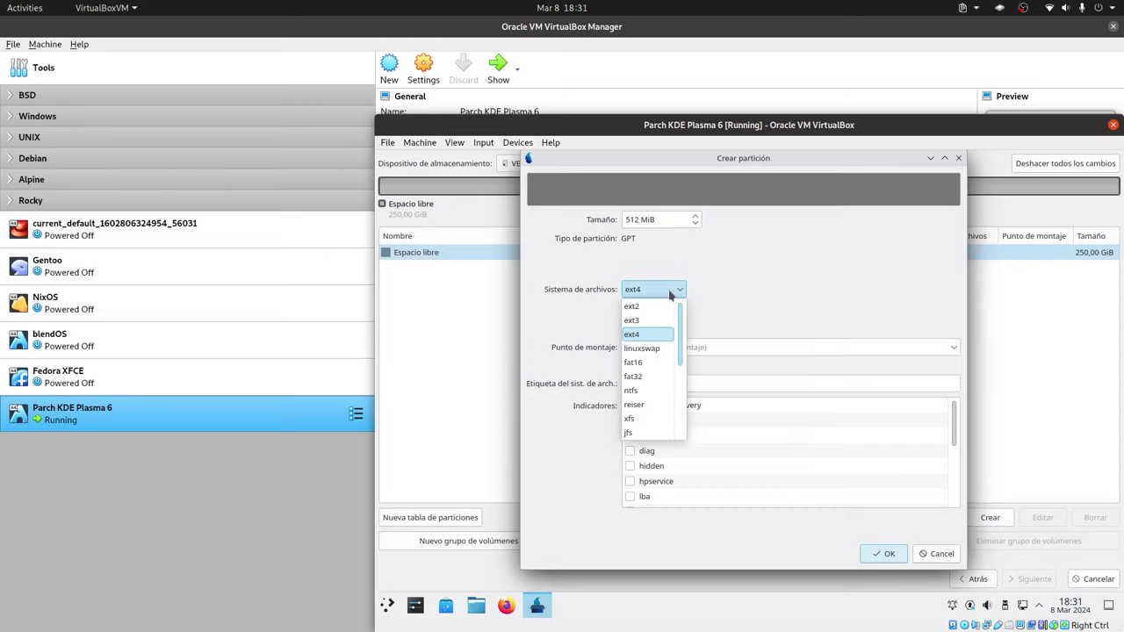
click(646, 379)
click(955, 340)
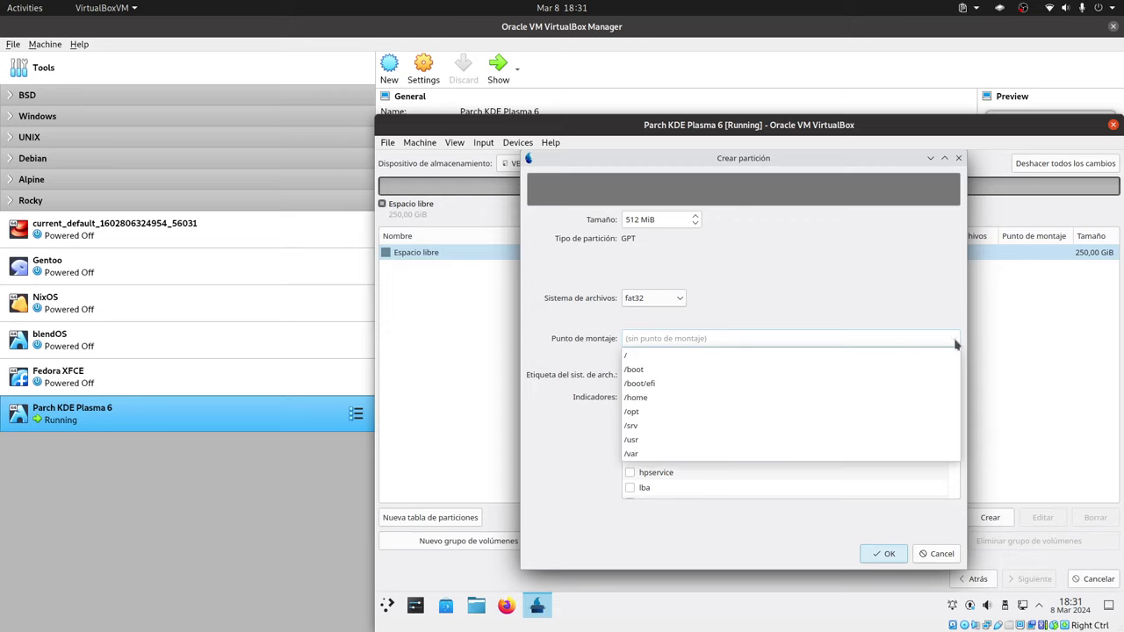
click(713, 385)
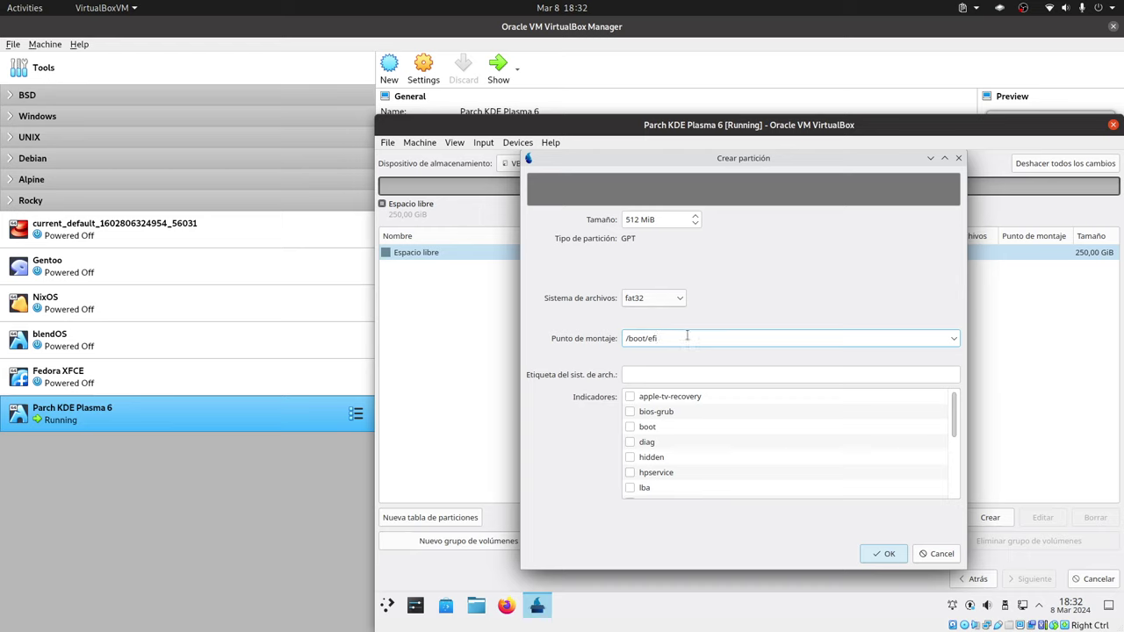
click(632, 427)
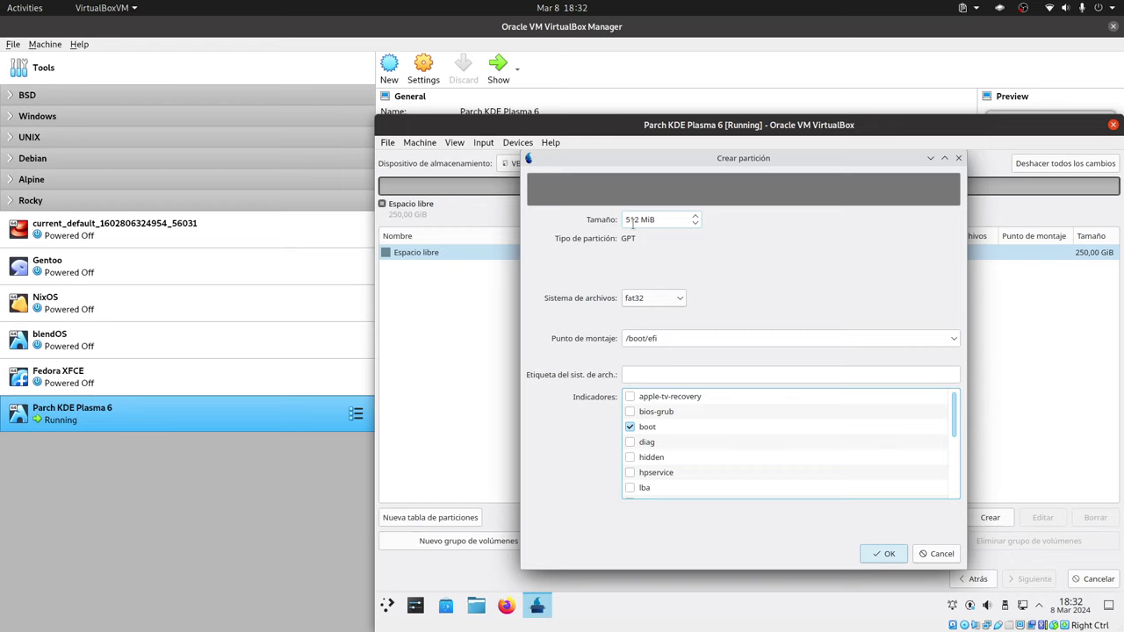
click(885, 552)
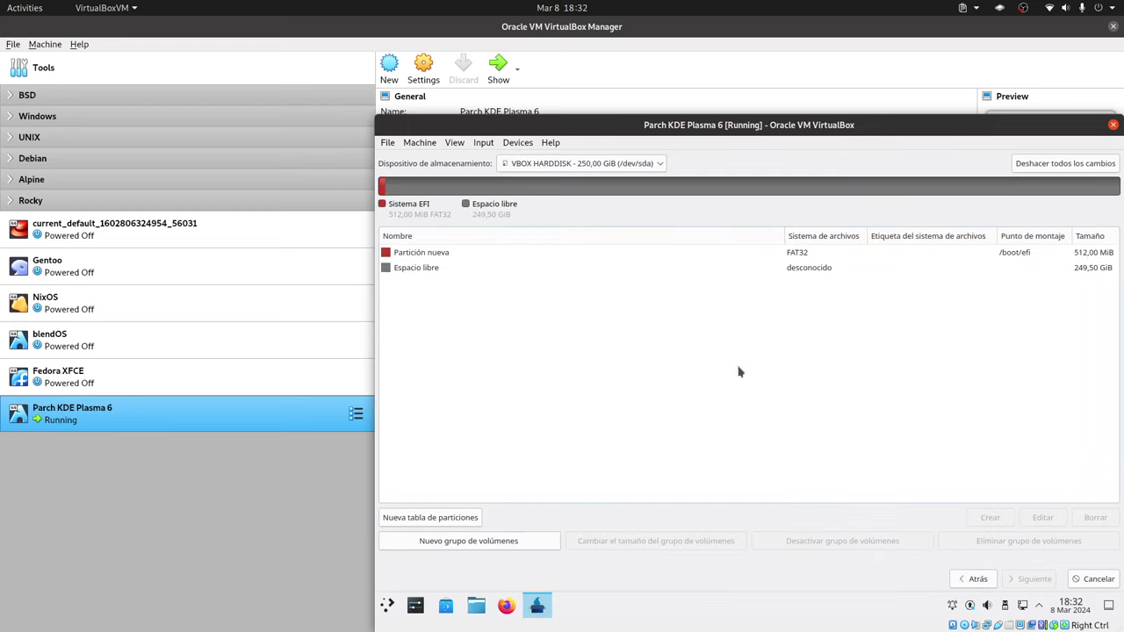
click(833, 272)
click(989, 517)
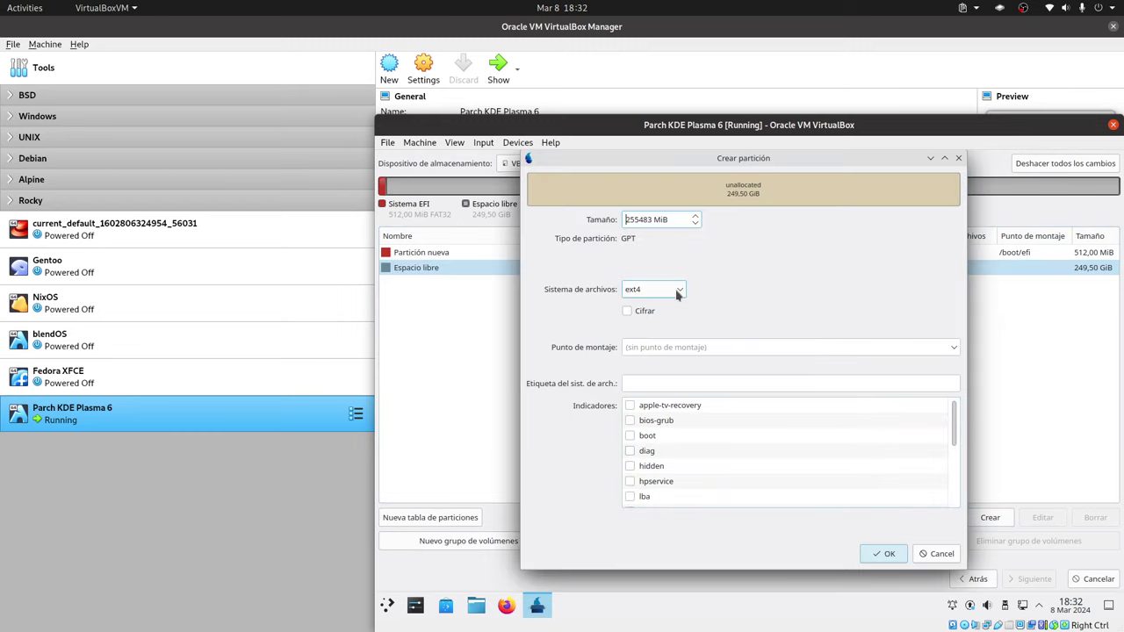
Create a 25600 MiB root partition mounted at /.
double_click(638, 220)
text(25600)
click(944, 348)
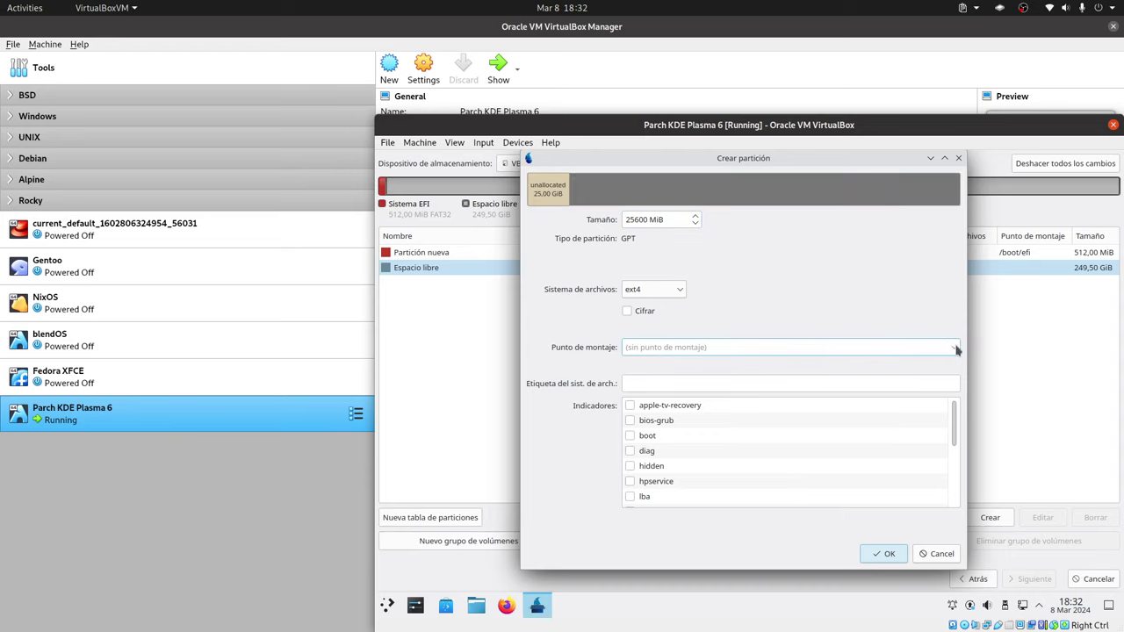
click(955, 348)
click(657, 365)
click(883, 553)
Create a 225792 MiB ext4 partition mounted at /home.
click(826, 283)
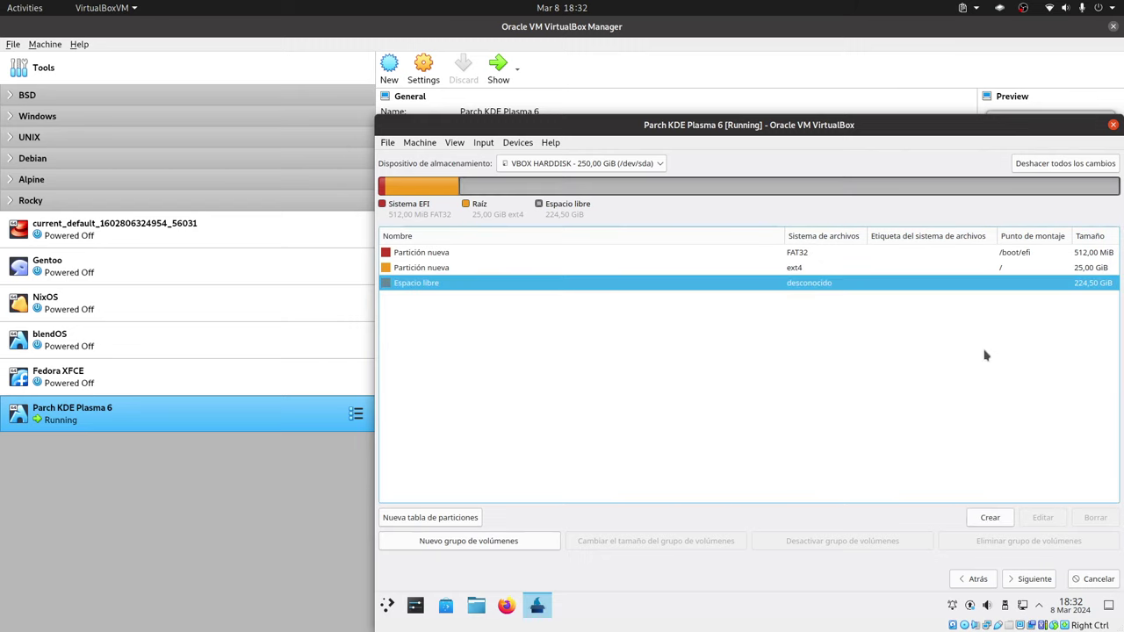
click(990, 517)
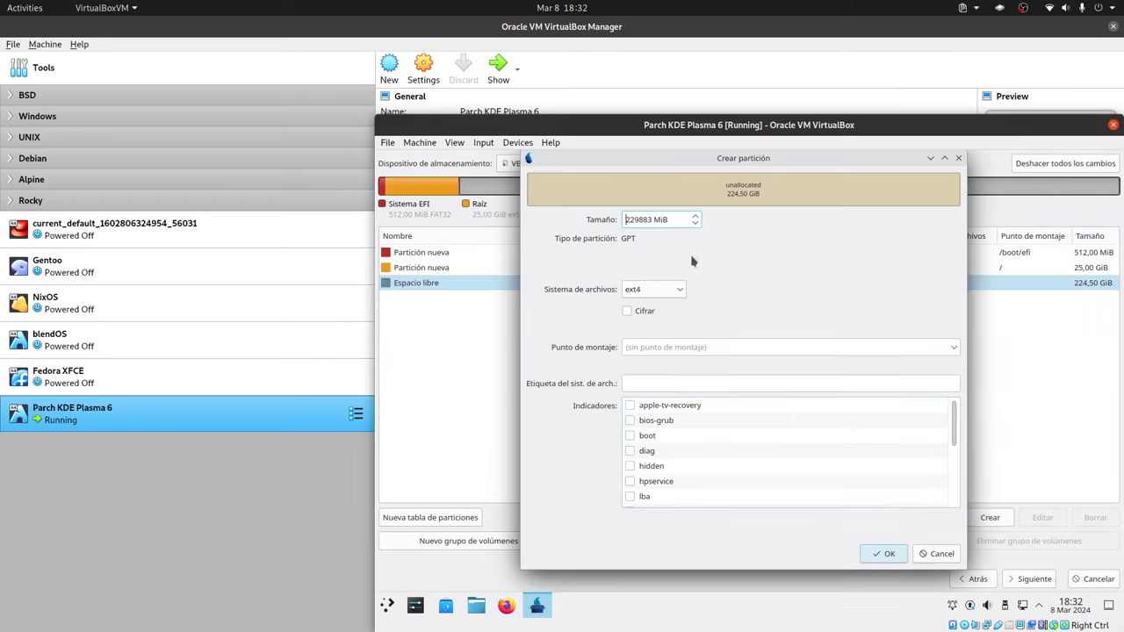
double_click(632, 219)
text(225792)
click(667, 294)
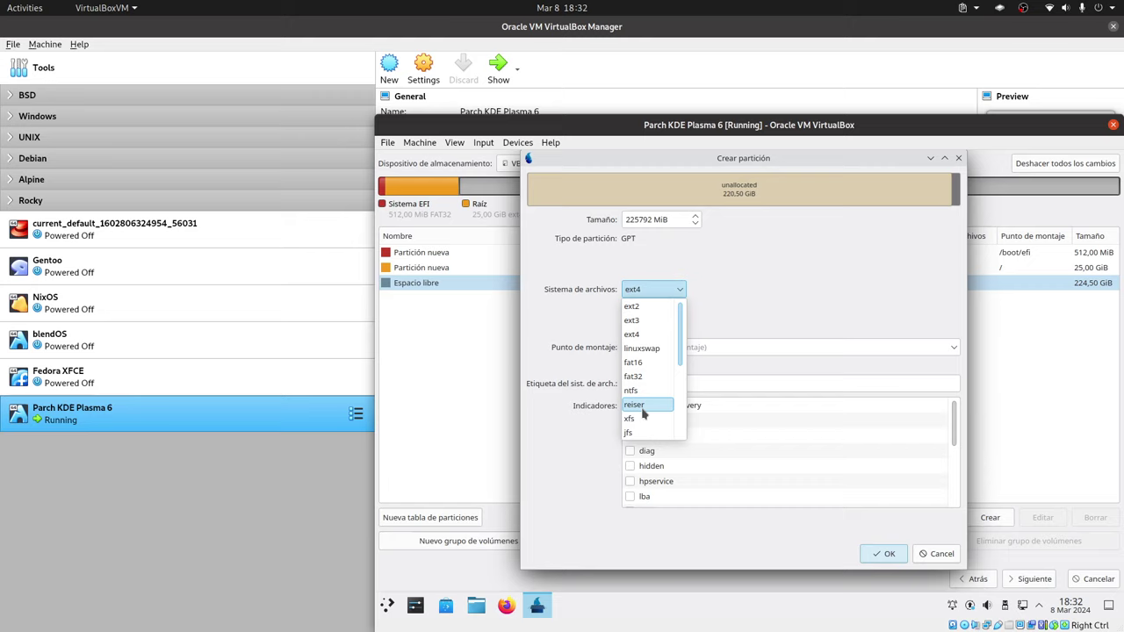
click(644, 337)
click(954, 350)
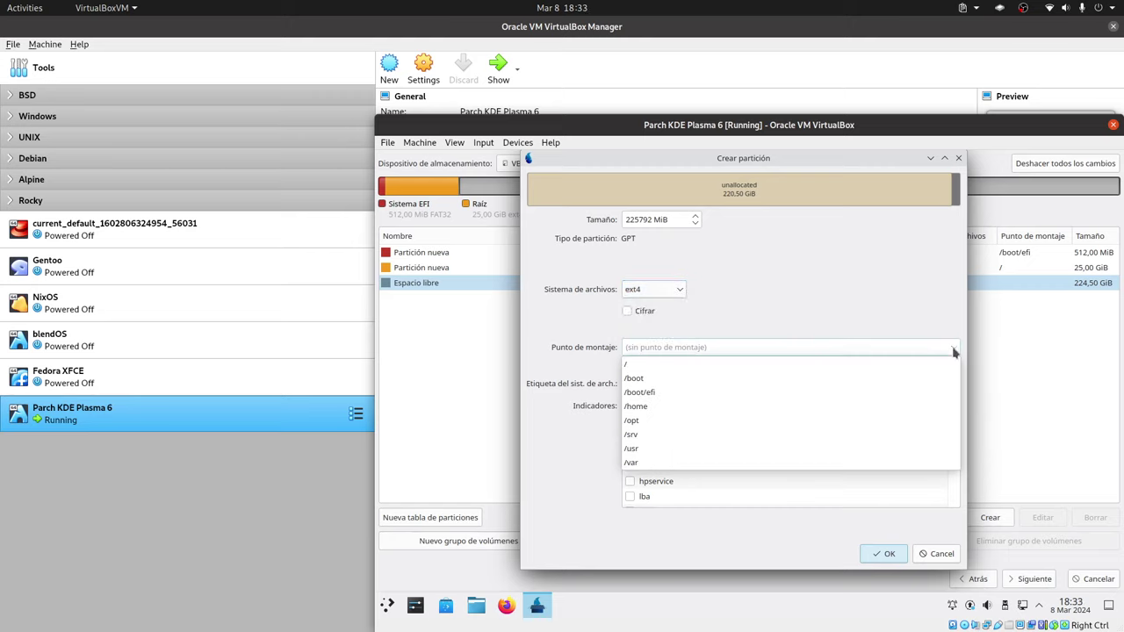
click(694, 405)
click(885, 553)
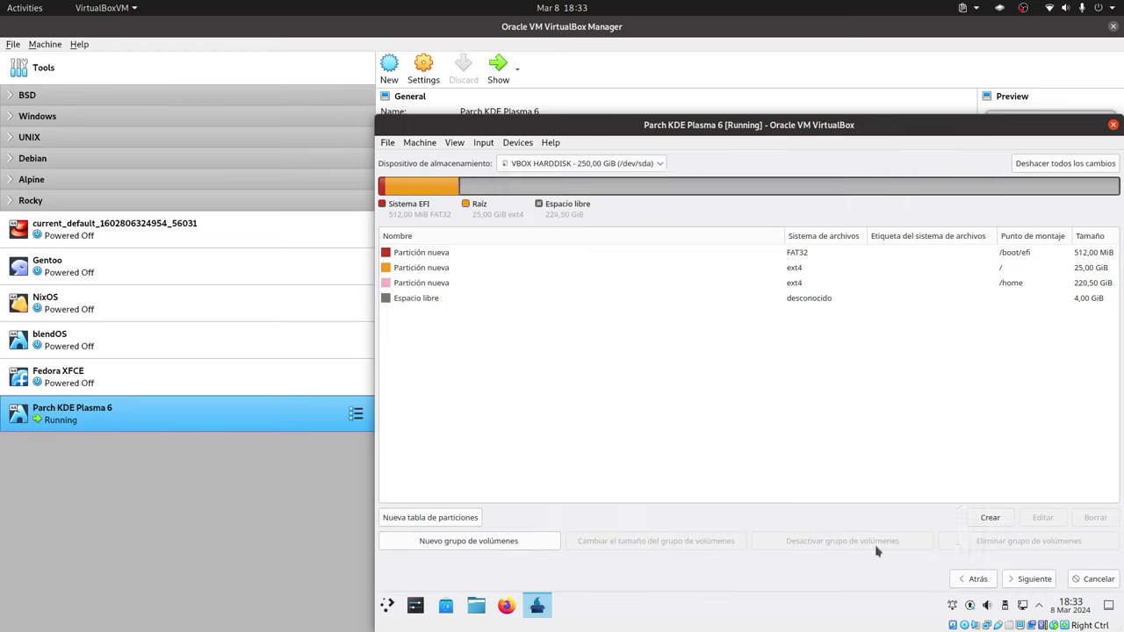
Turn the remaining 4 GiB of free space into a linuxswap partition.
click(858, 298)
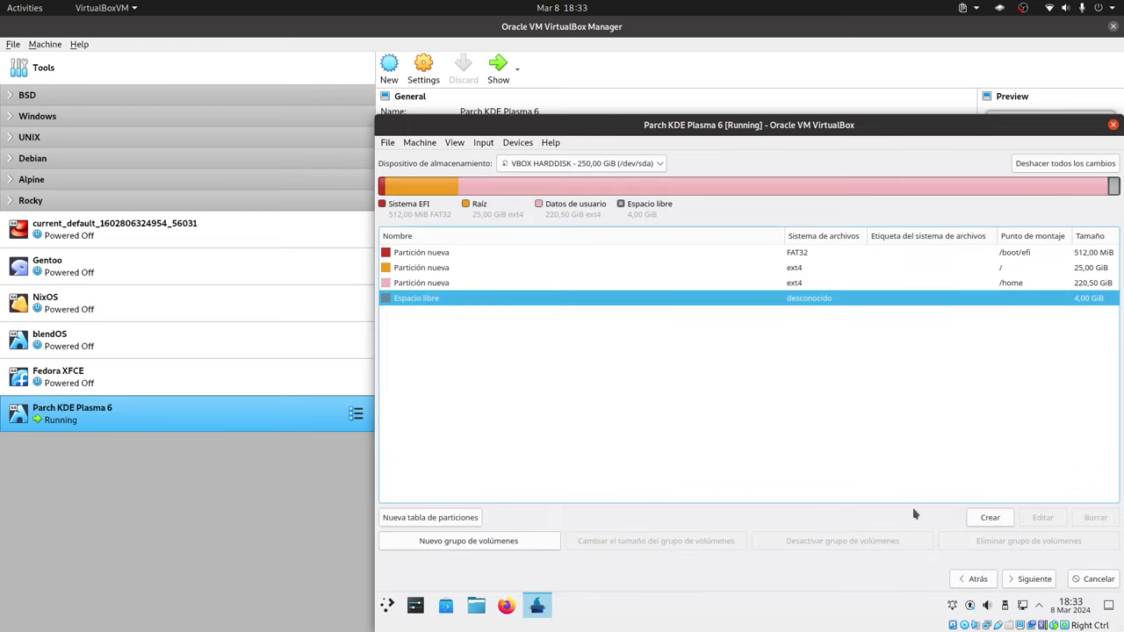
click(989, 518)
click(672, 291)
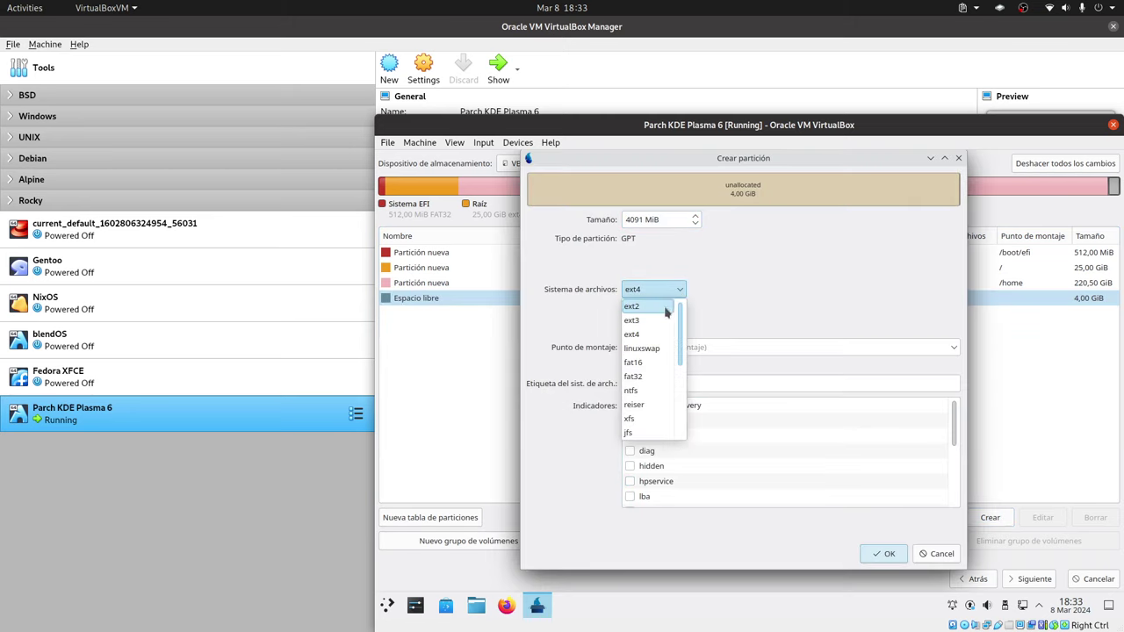
click(655, 349)
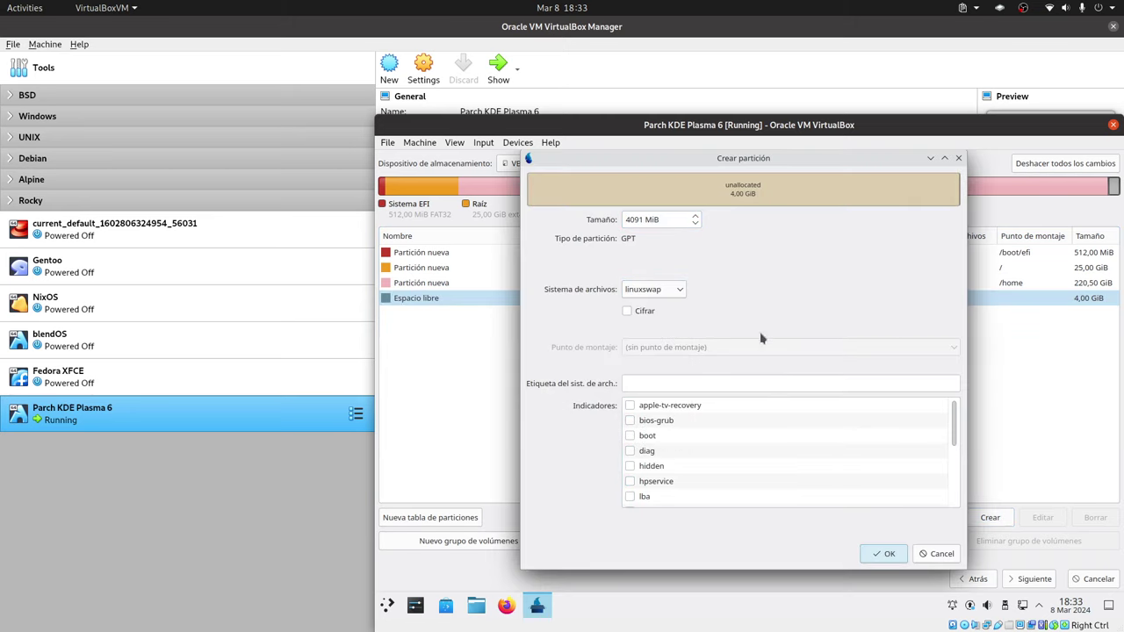
click(885, 554)
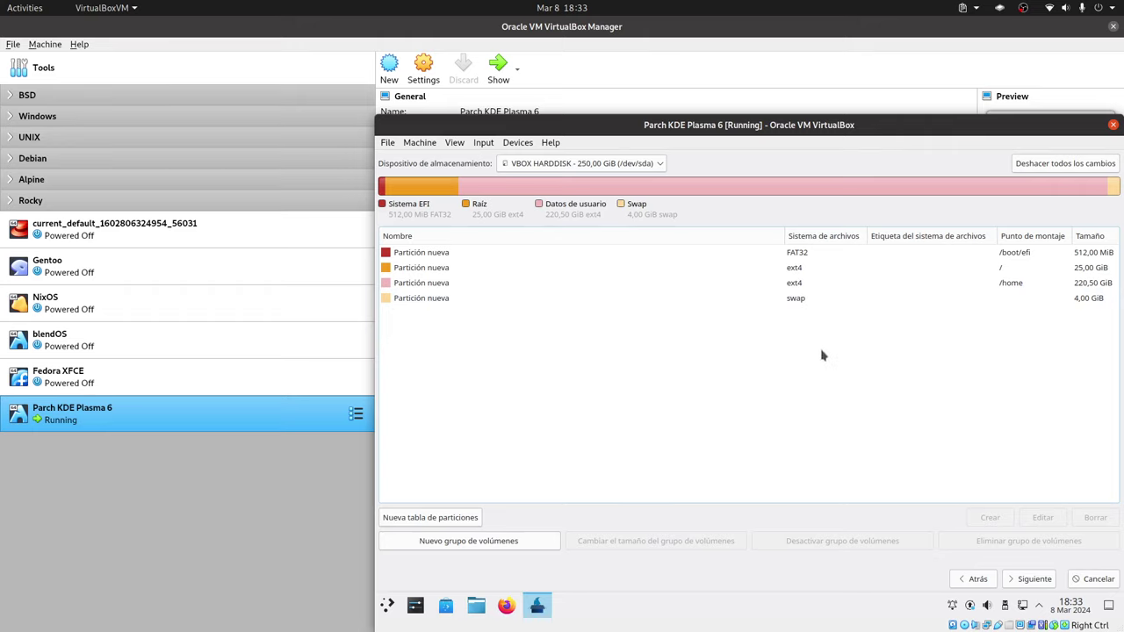
On the Users page, fill in the full name, login name and computer name.
click(1033, 579)
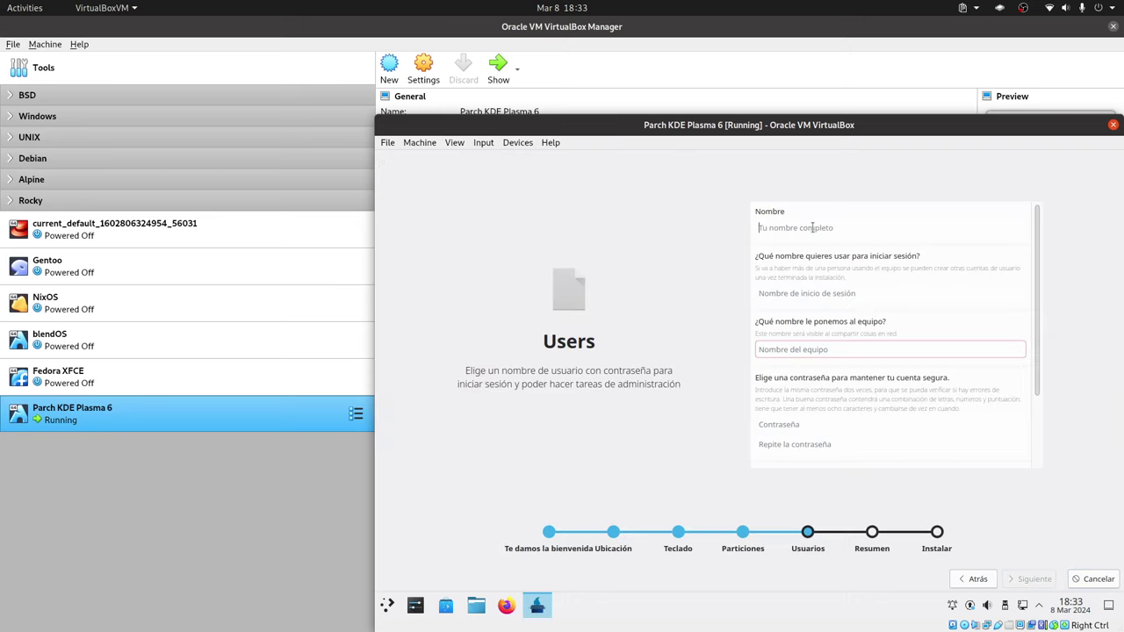
text(Libre)
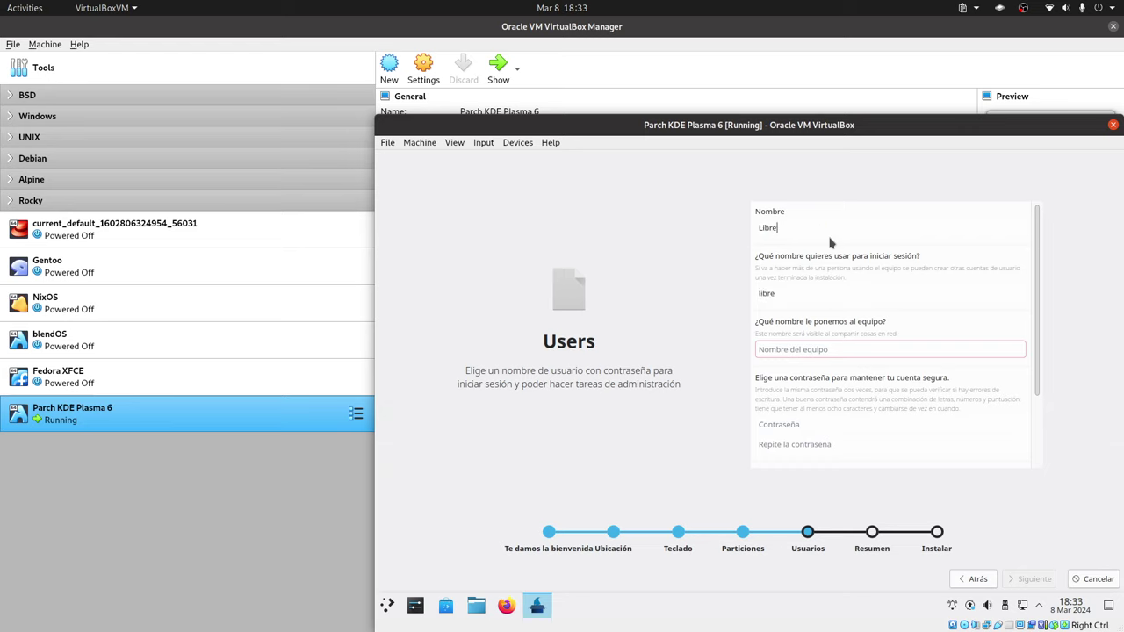
text(Byte)
click(812, 300)
click(803, 350)
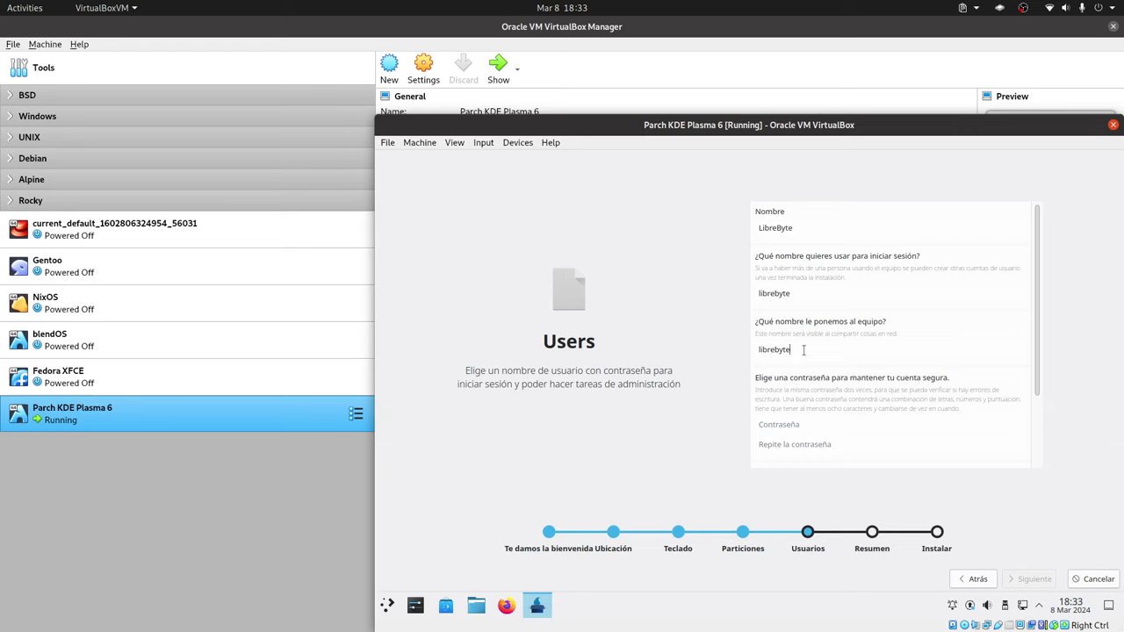
Enter the user password and the root password twice, then continue to the summary.
click(803, 427)
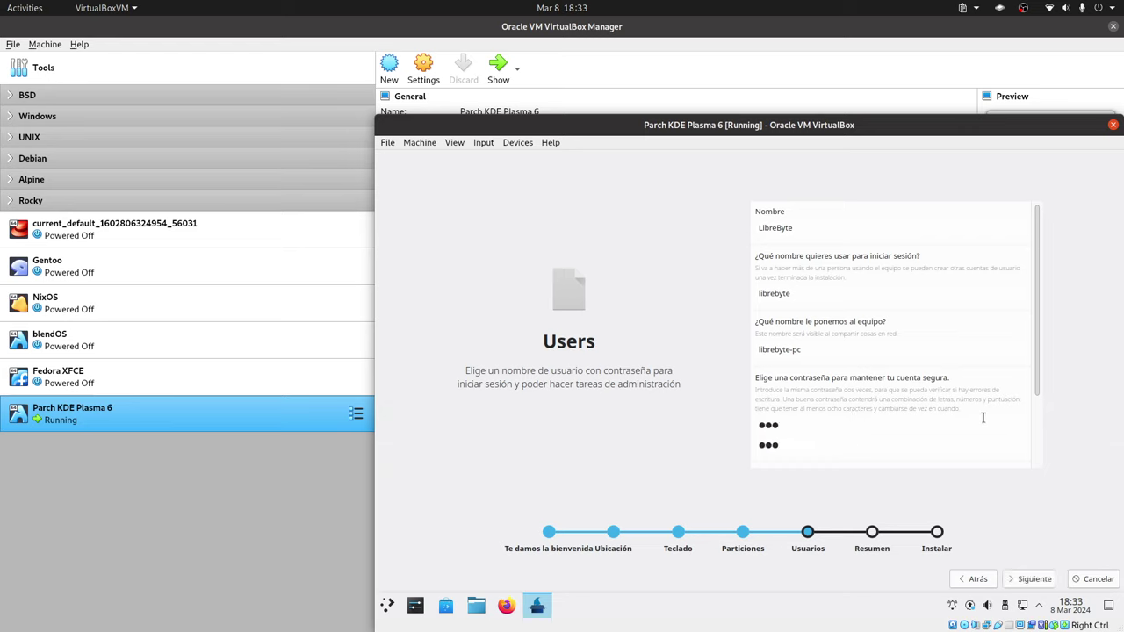
scroll(998, 419, down, 1)
scroll(998, 418, down, 2)
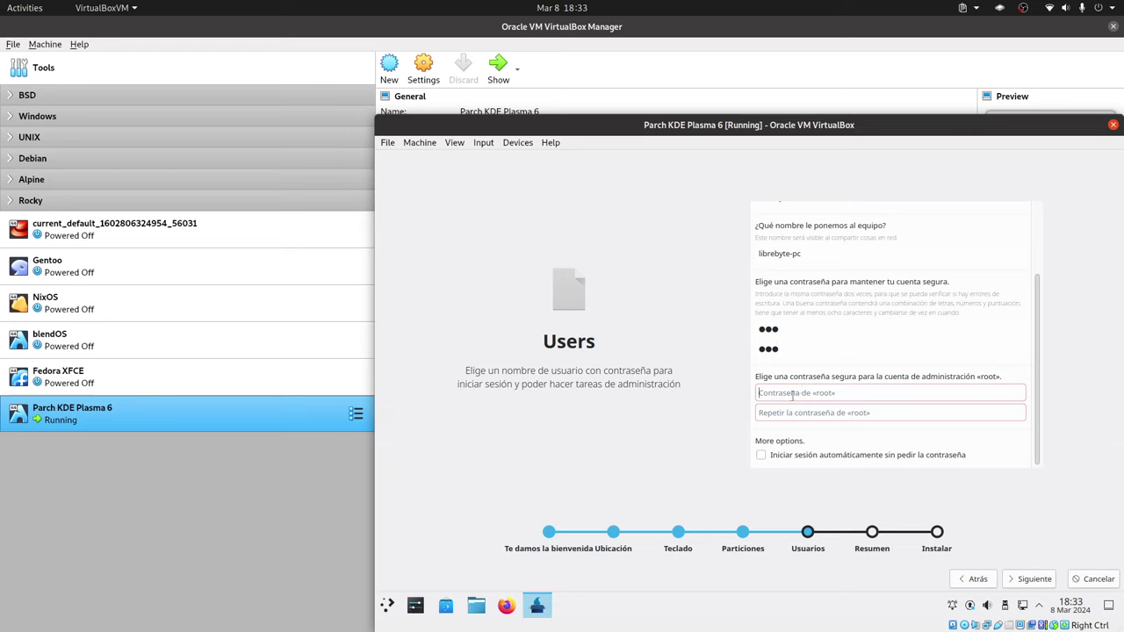
click(792, 394)
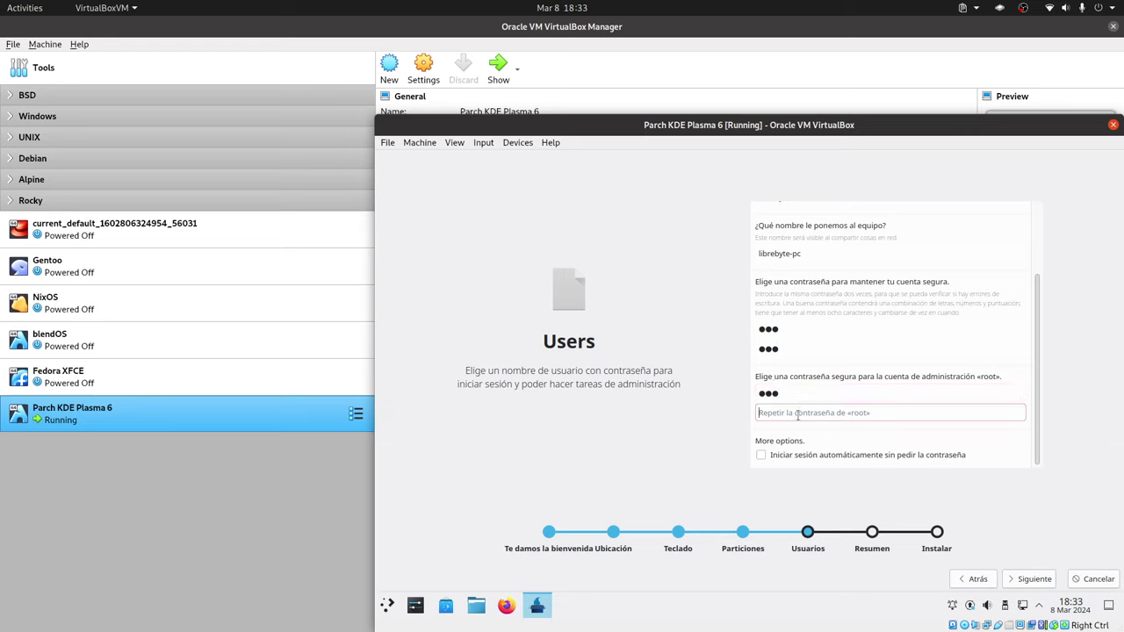
click(796, 415)
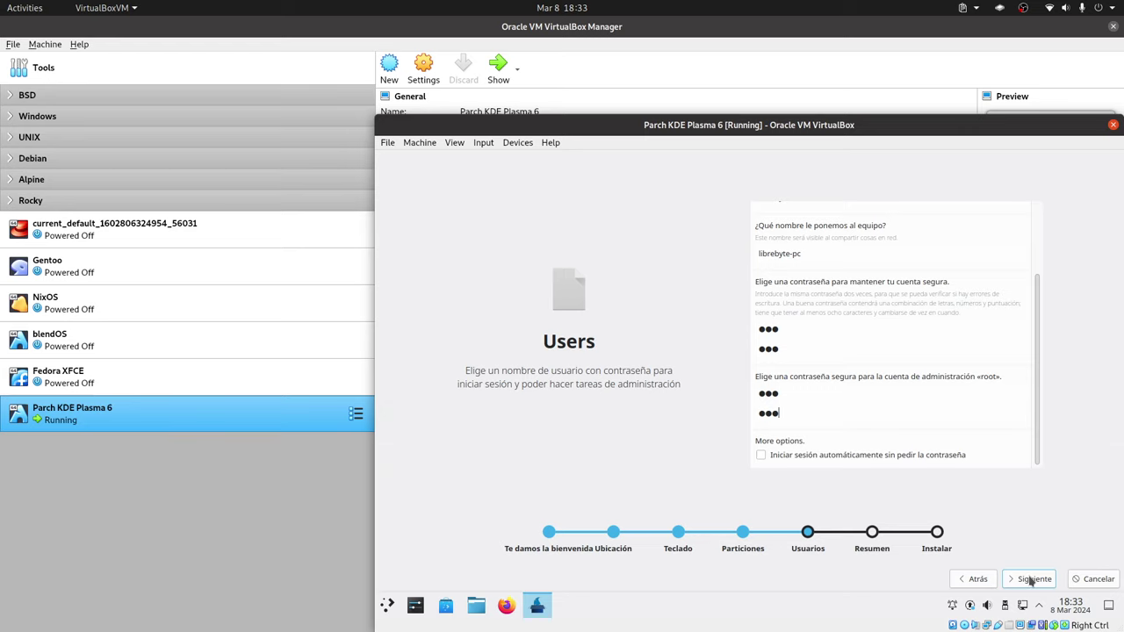
click(1032, 580)
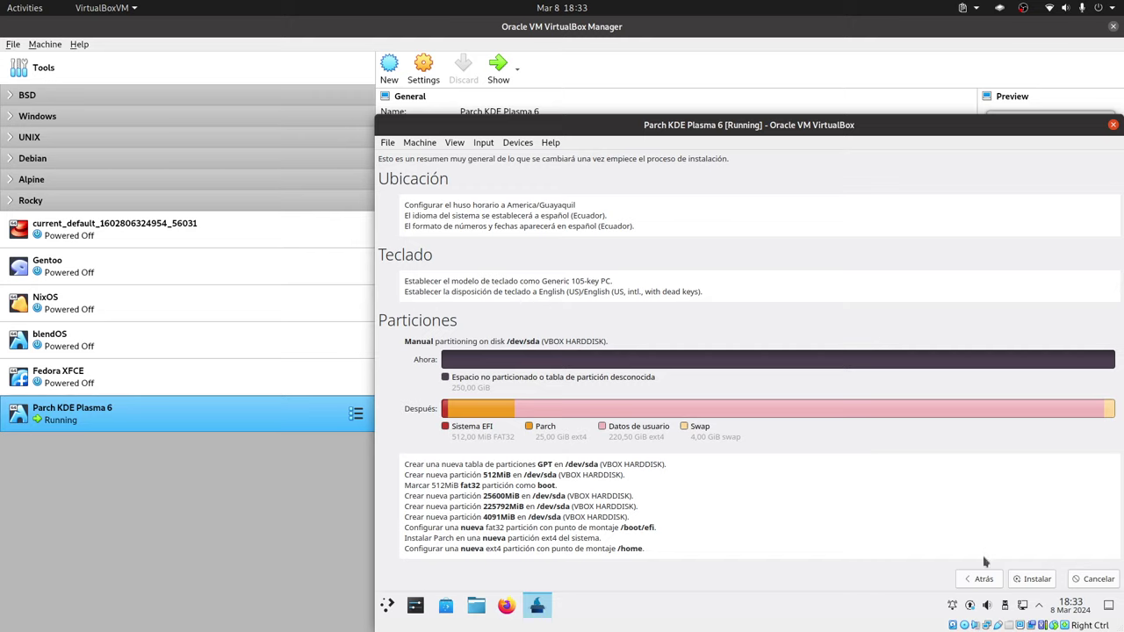
Start the install from the Resumen page and wait for 'Hemos terminado'.
click(1032, 580)
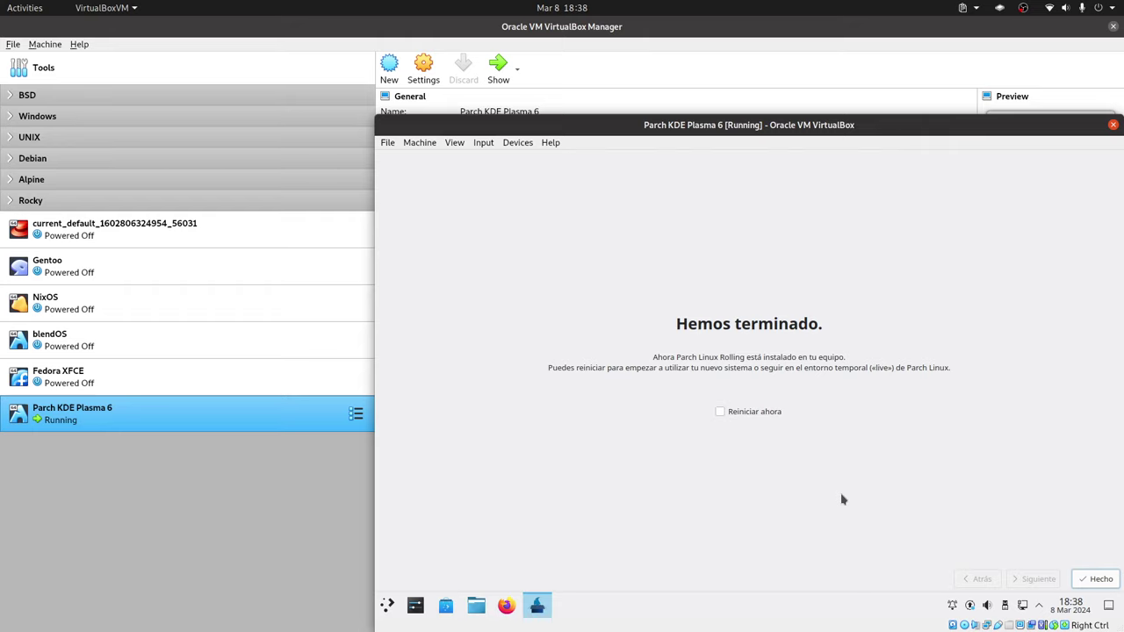
Tick 'Reiniciar ahora' and finish the installer so the VM reboots to the login screen.
click(732, 412)
click(1096, 579)
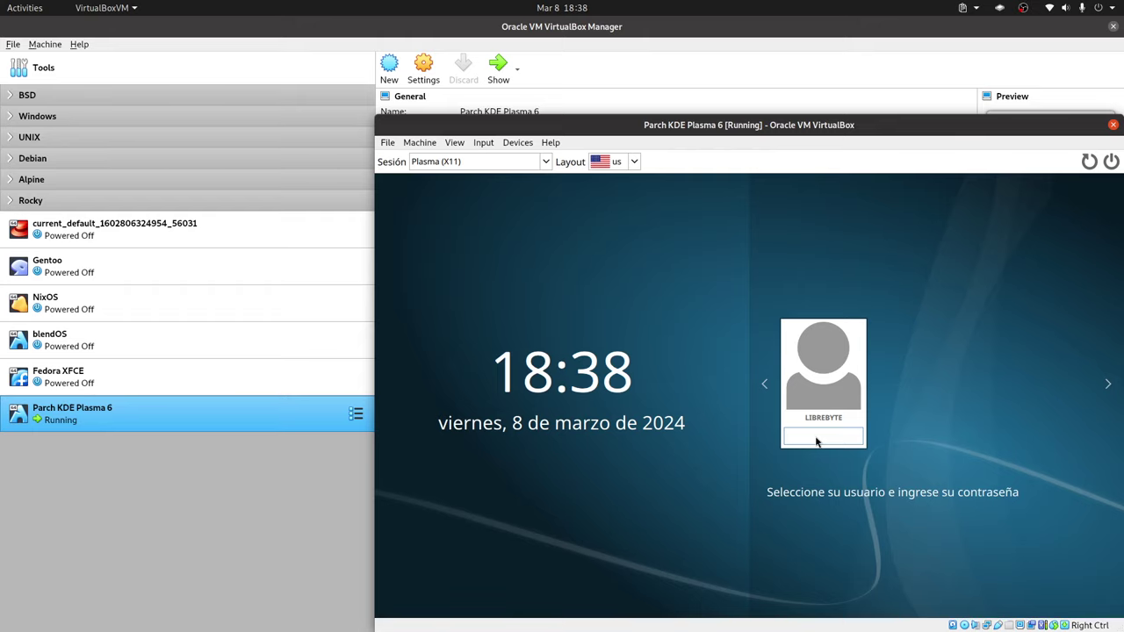
Log in to the Plasma (X11) session with the user password.
text(***)
key(Return)
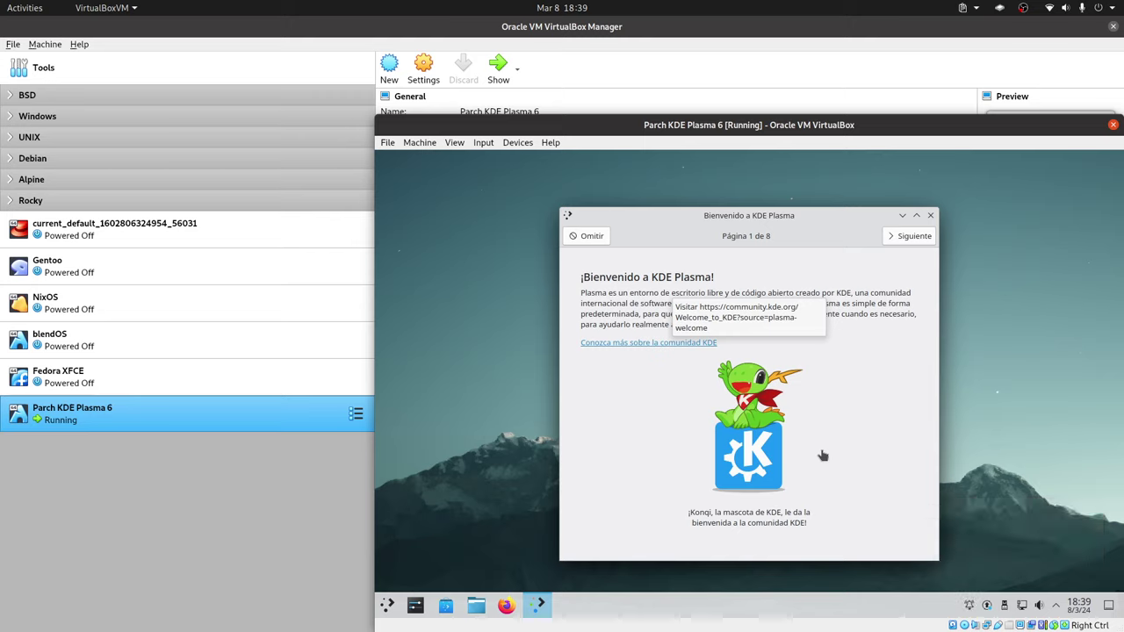
Close the 'Bienvenido a KDE Plasma' window and bring up the application launcher.
click(931, 216)
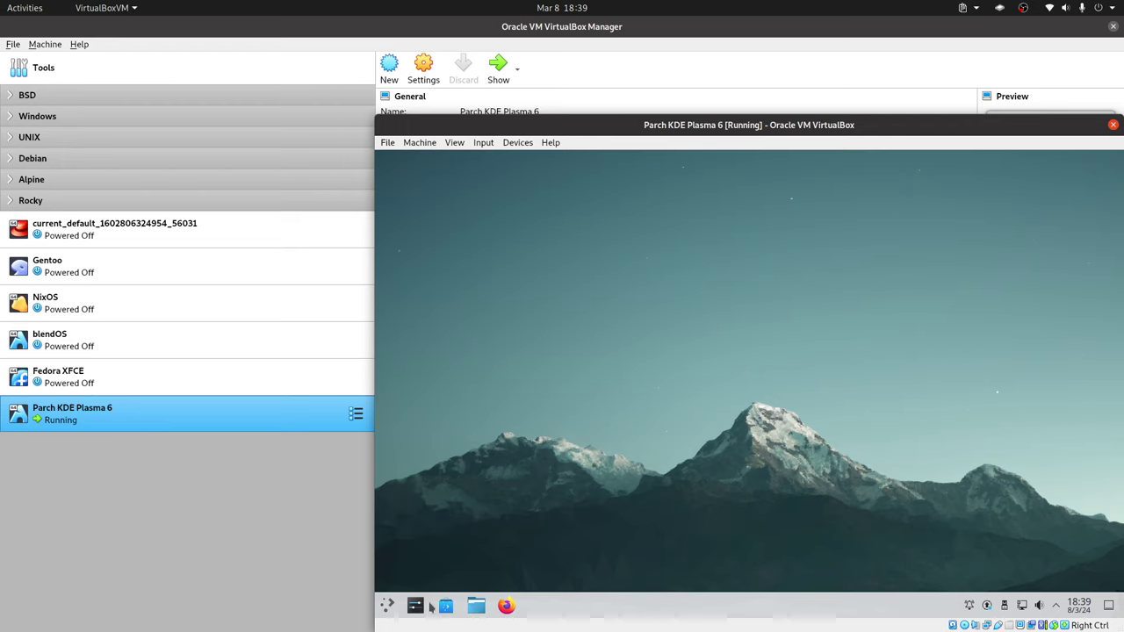
click(387, 605)
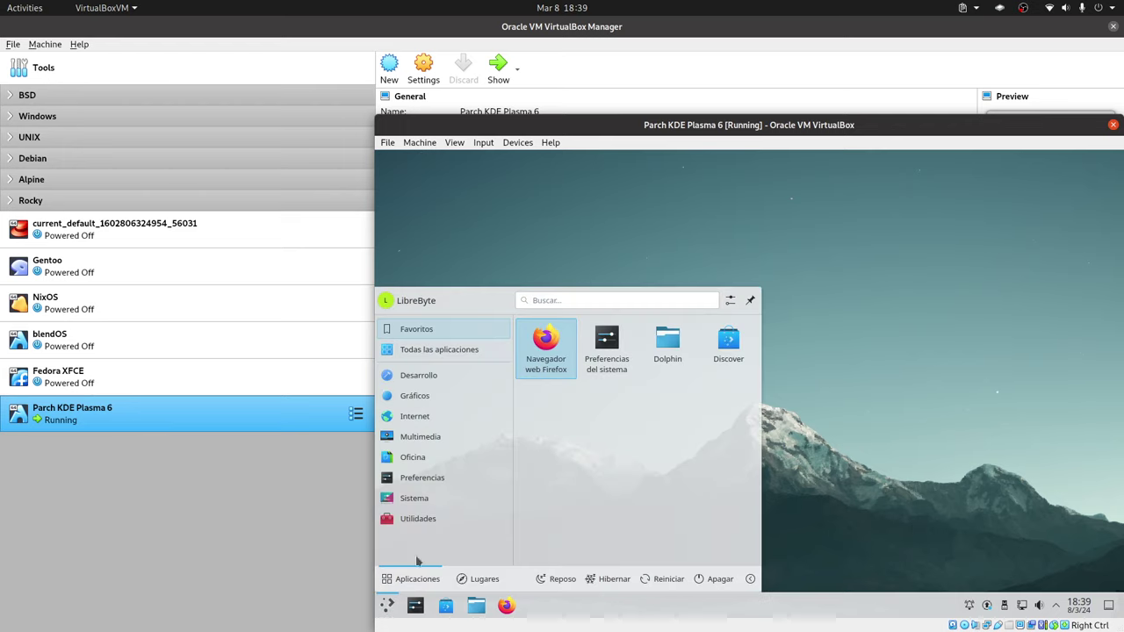
Search 'info' and view 'Acerca de este sistema' showing Plasma 5.27.9 on X11, then close it.
click(547, 300)
key(Down)
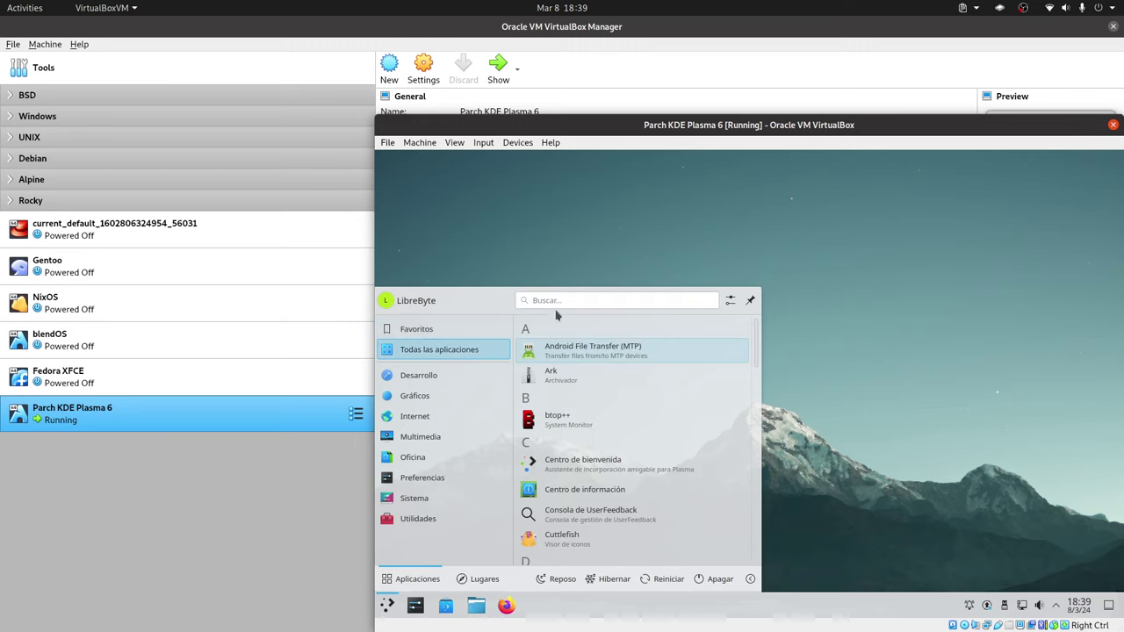
key(Right)
text(info)
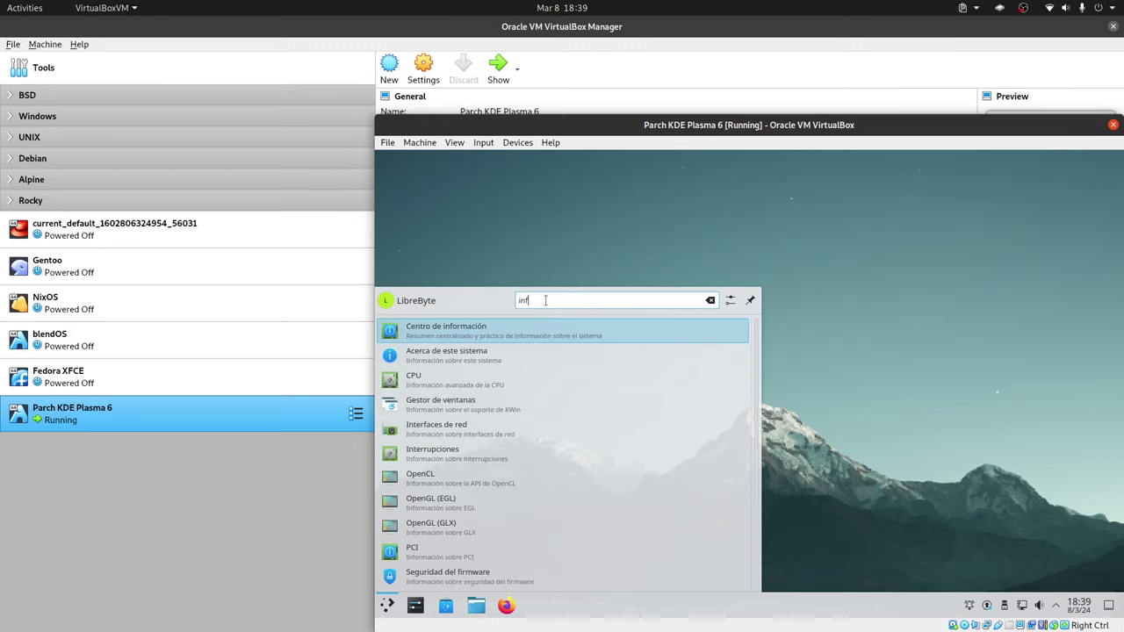
click(727, 331)
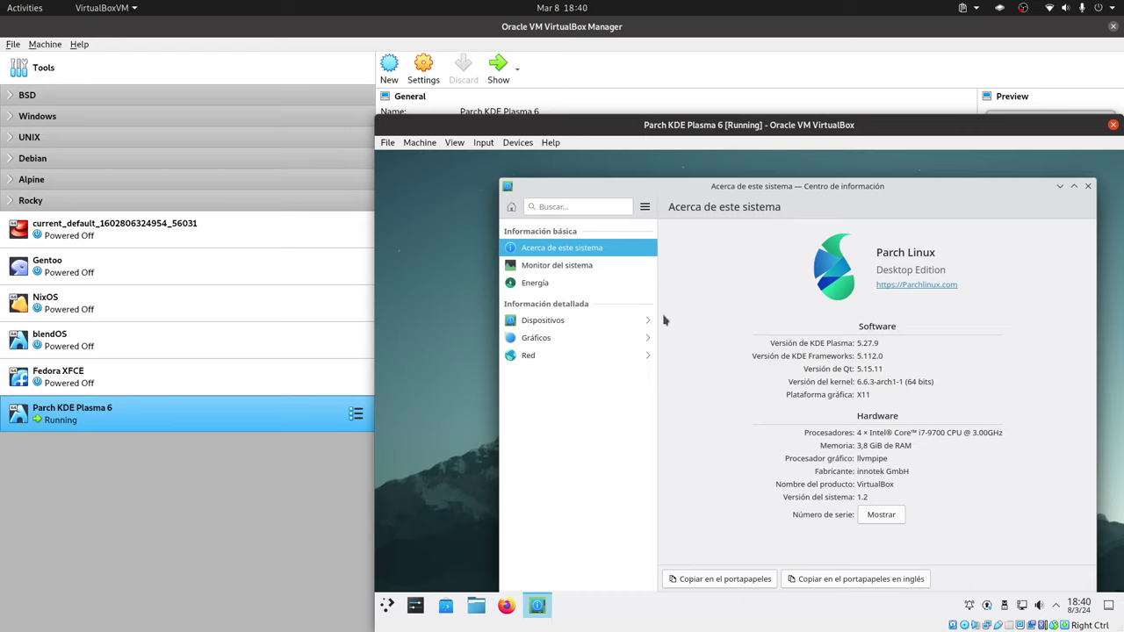
click(553, 206)
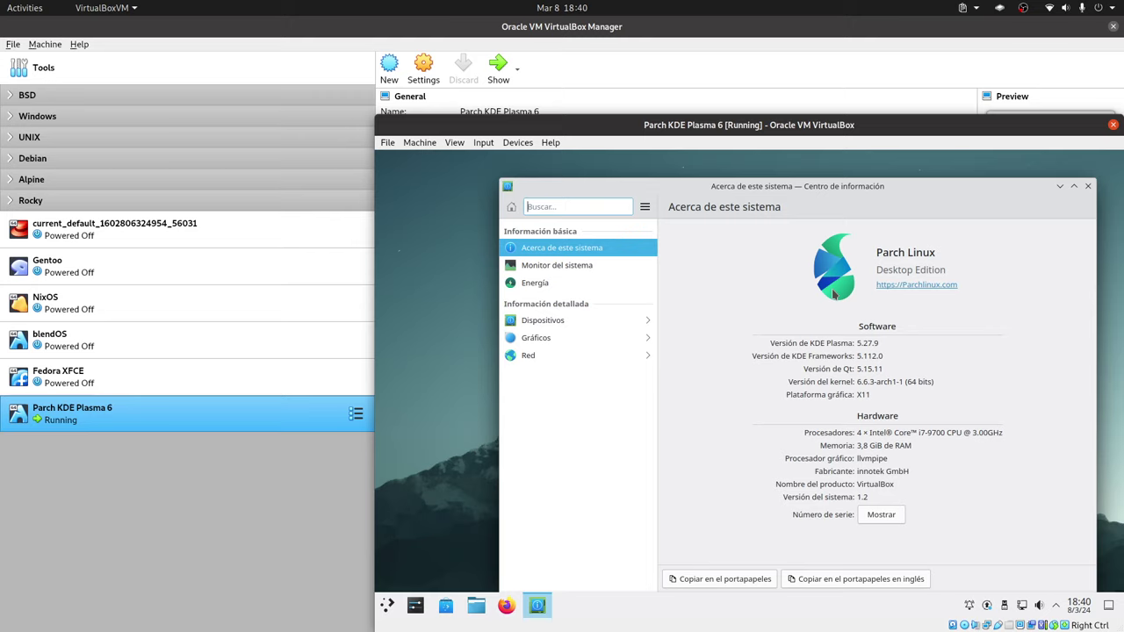
click(1088, 187)
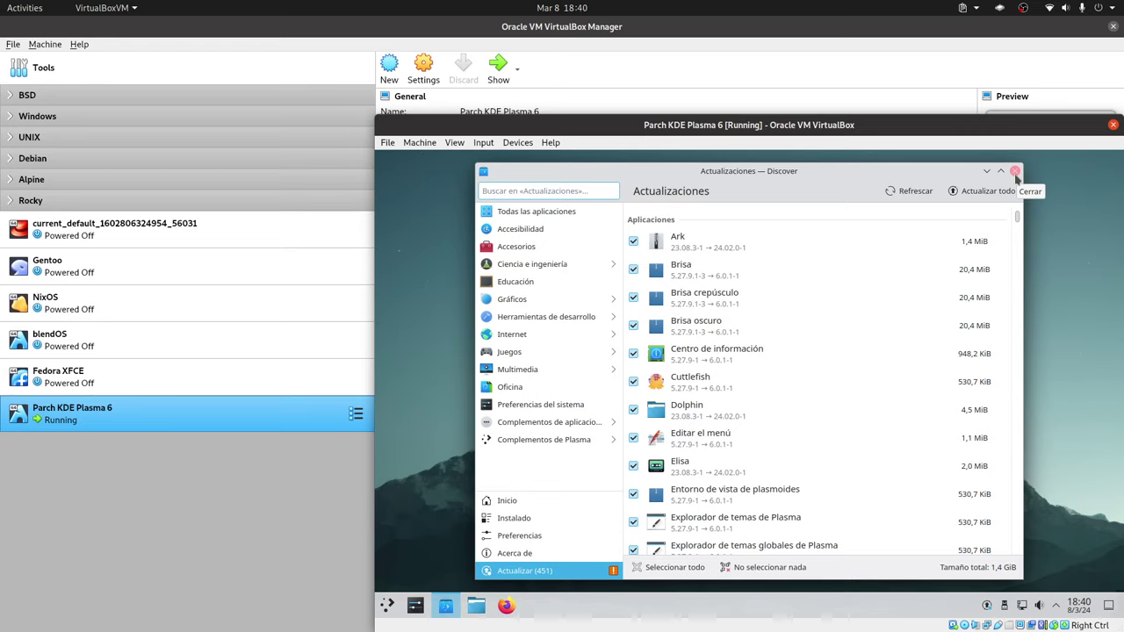
Close the Discover updates window after reviewing the pending updates.
click(1016, 172)
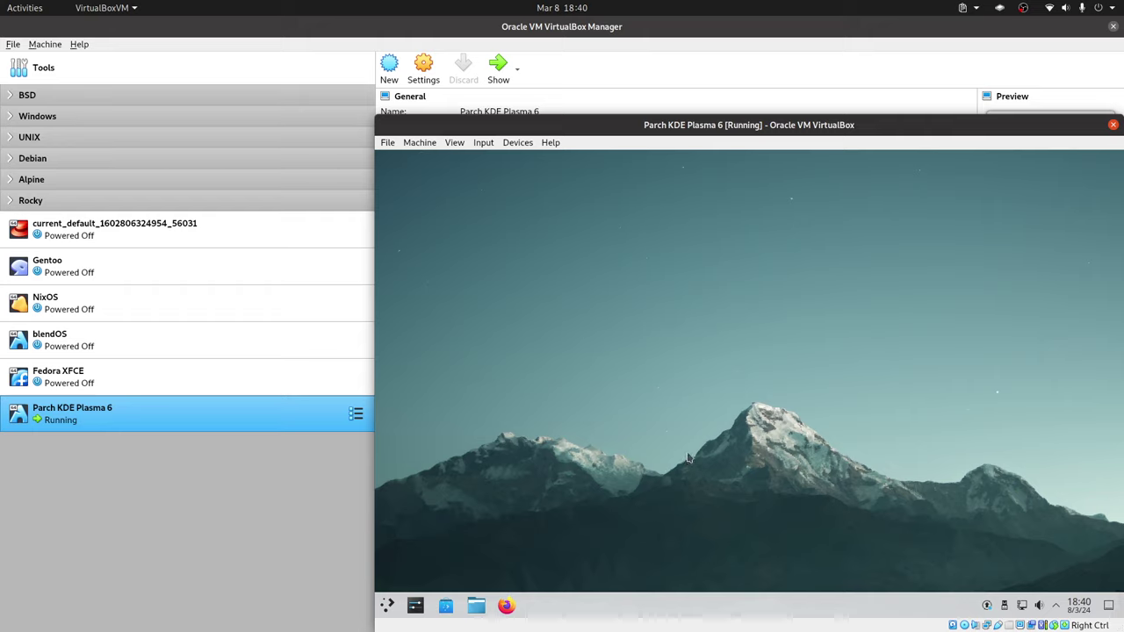
Launch Konsole through the 'konso' runner search, then start Firefox from the taskbar.
key(alt+space)
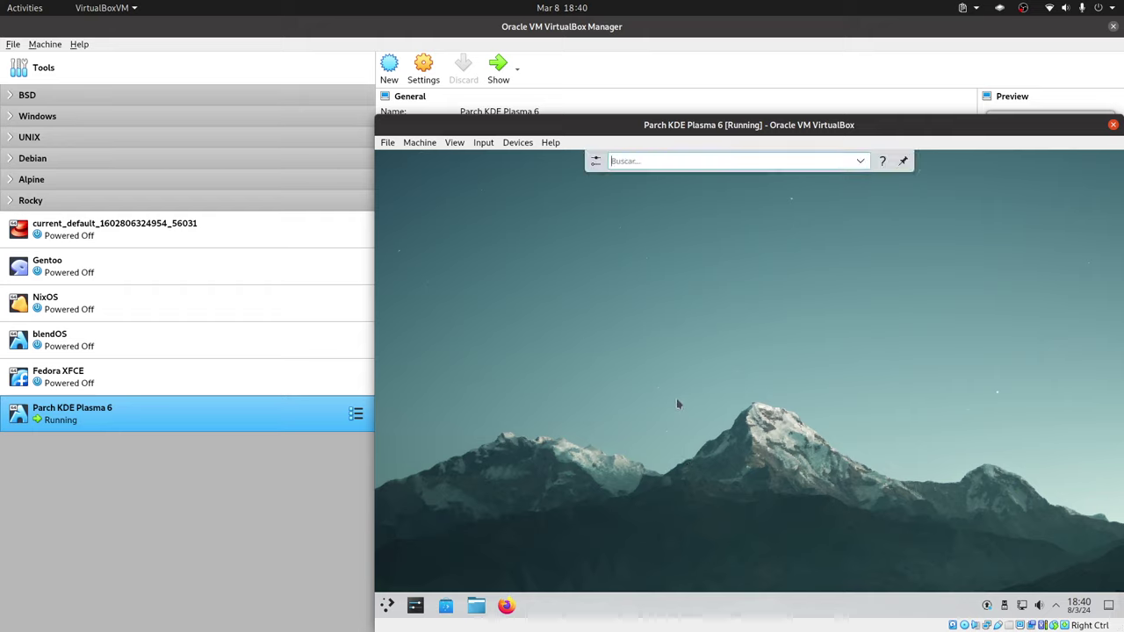
text(konso)
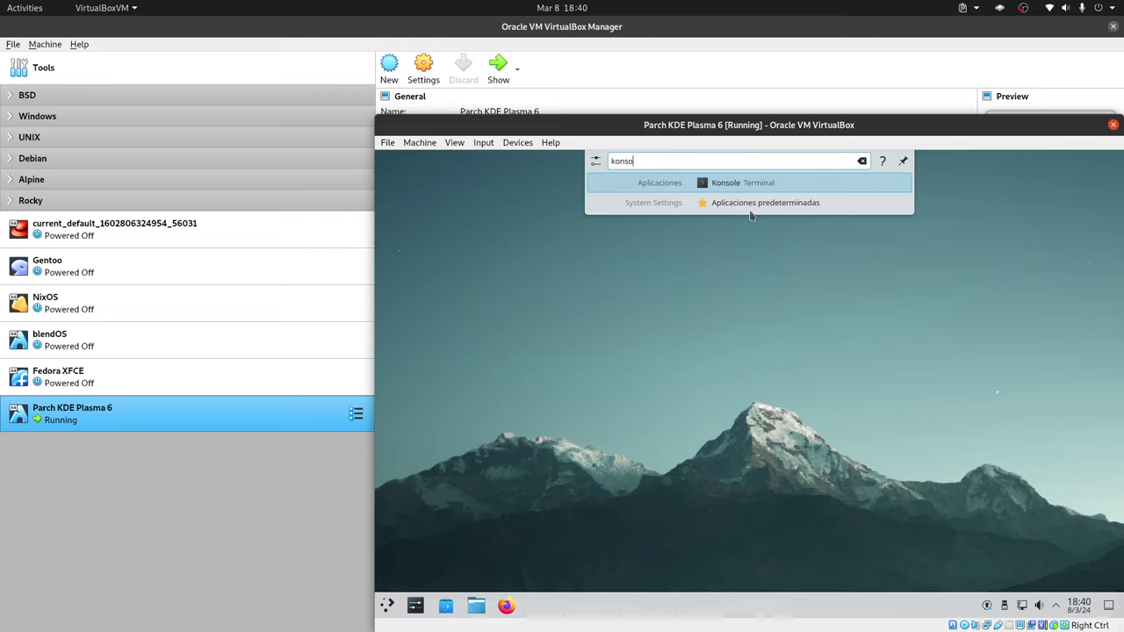
key(Return)
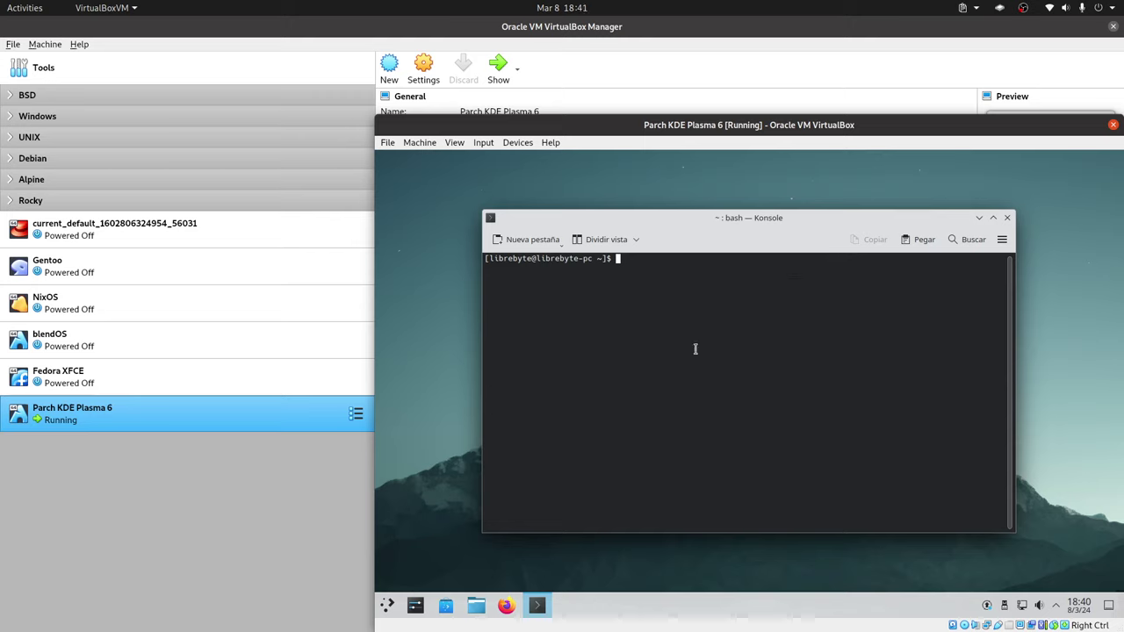
click(507, 605)
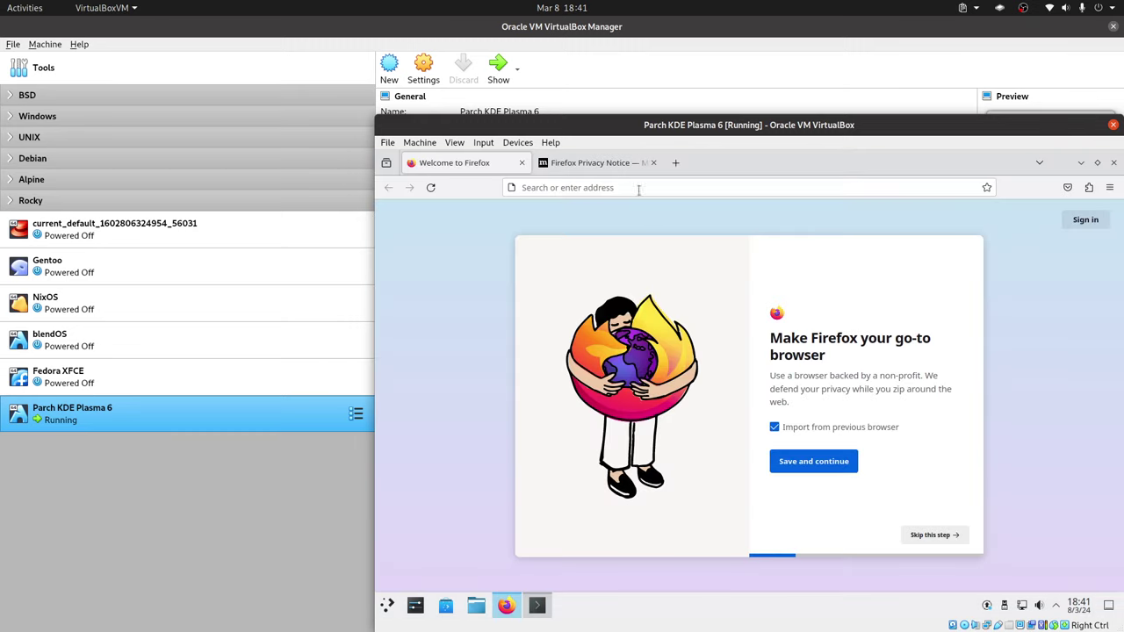
Close the Privacy Notice tab and search for 'arch linux update keys'.
click(646, 163)
click(653, 162)
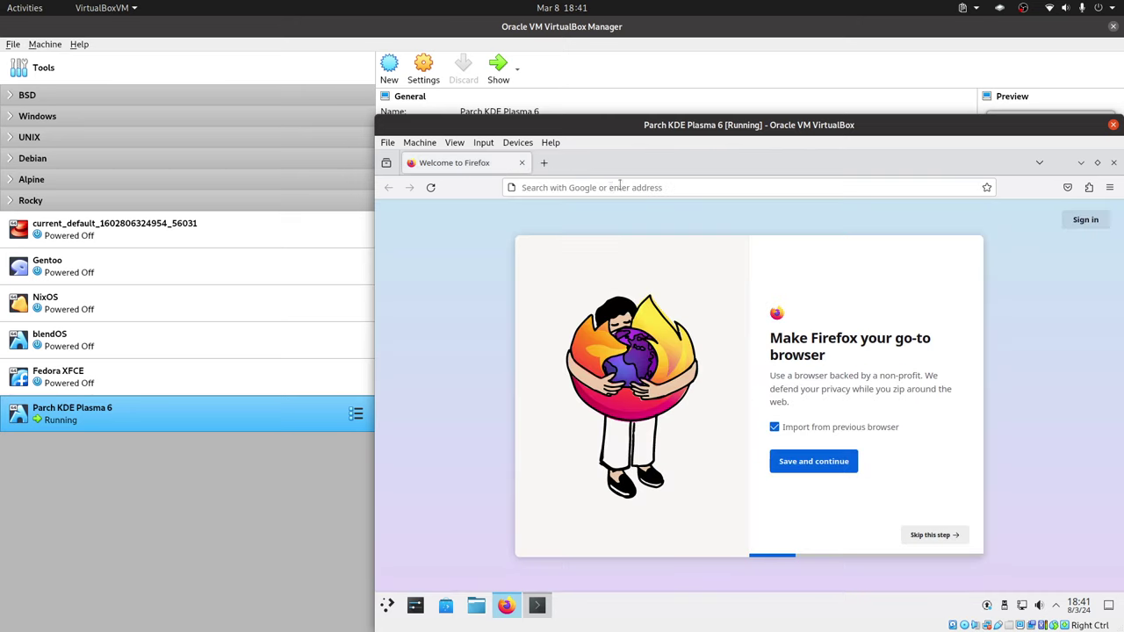
click(590, 188)
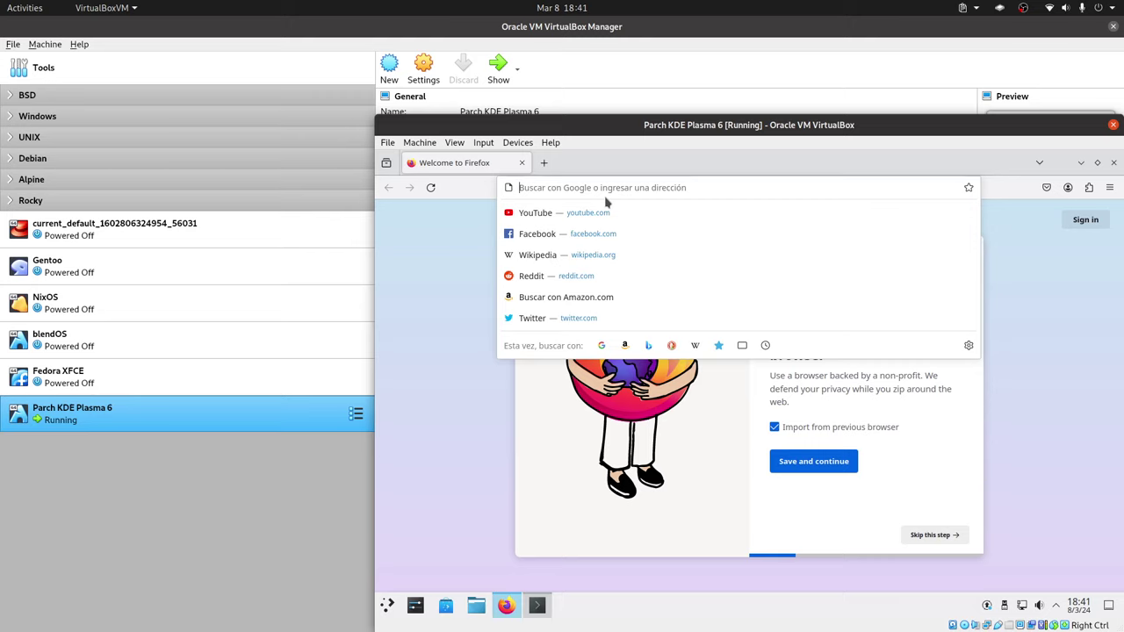
text(arch)
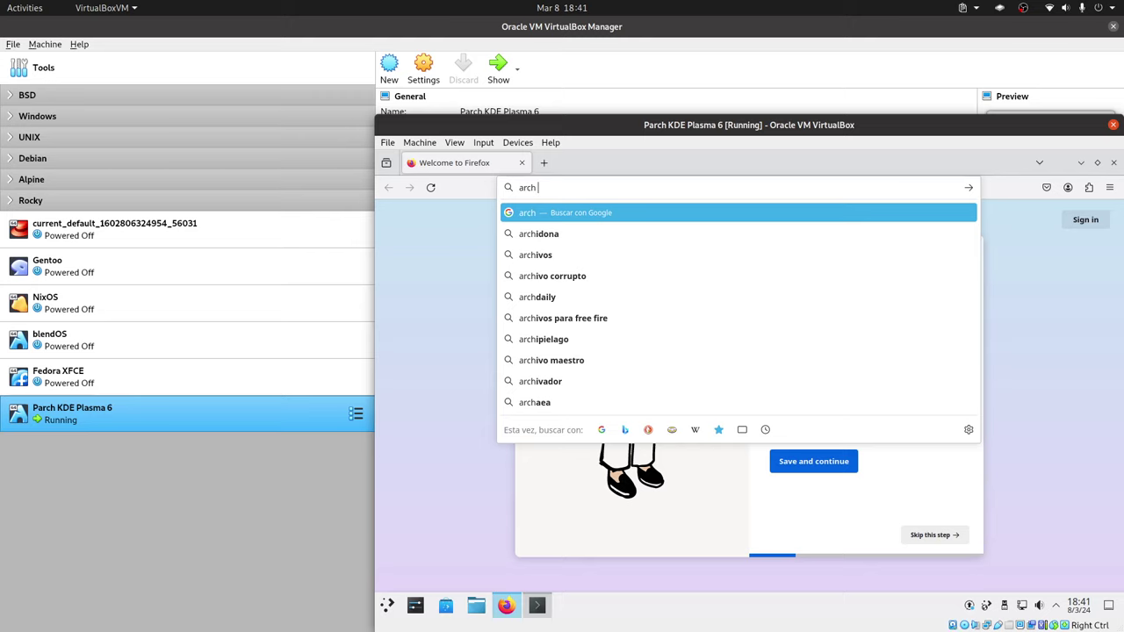
text(linux )
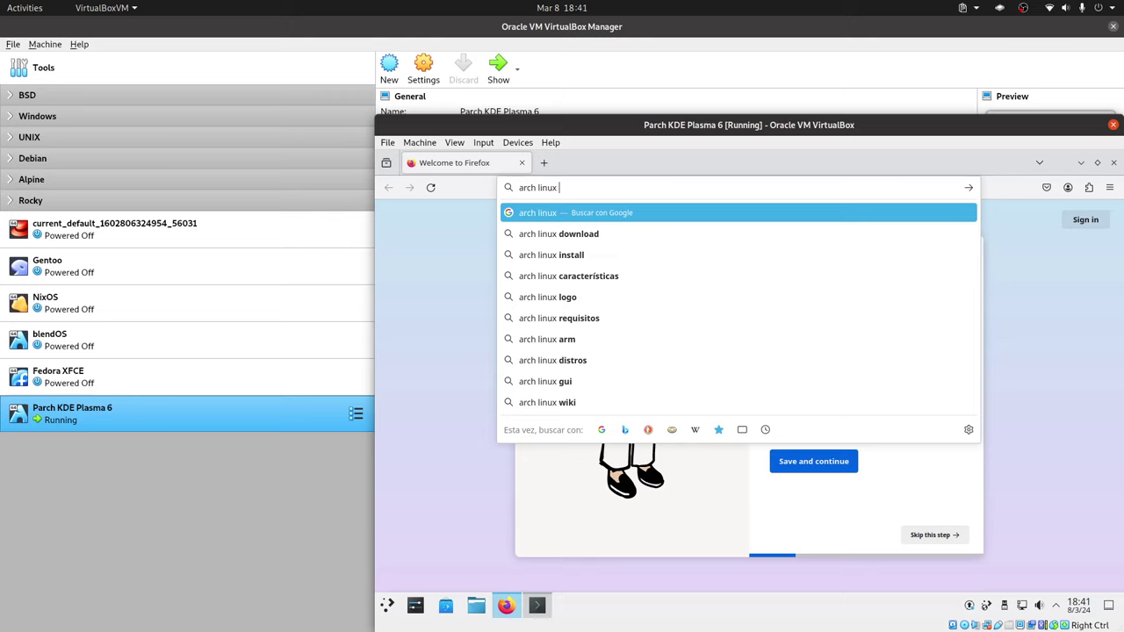
text(updak)
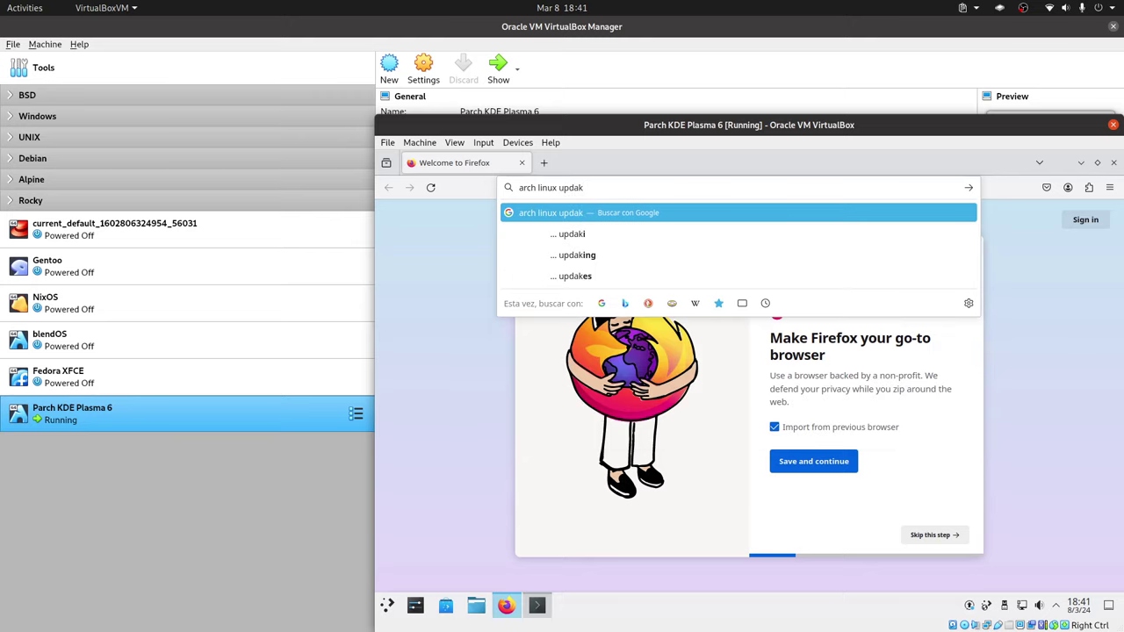
key(BackSpace)
text(te ke)
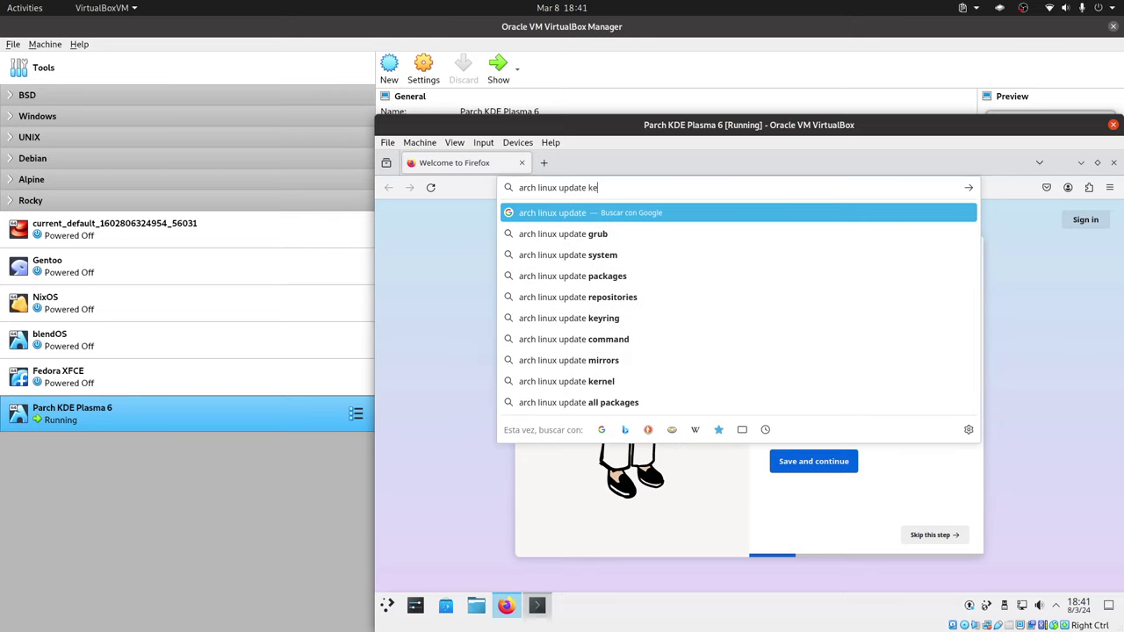
text(ys)
key(Return)
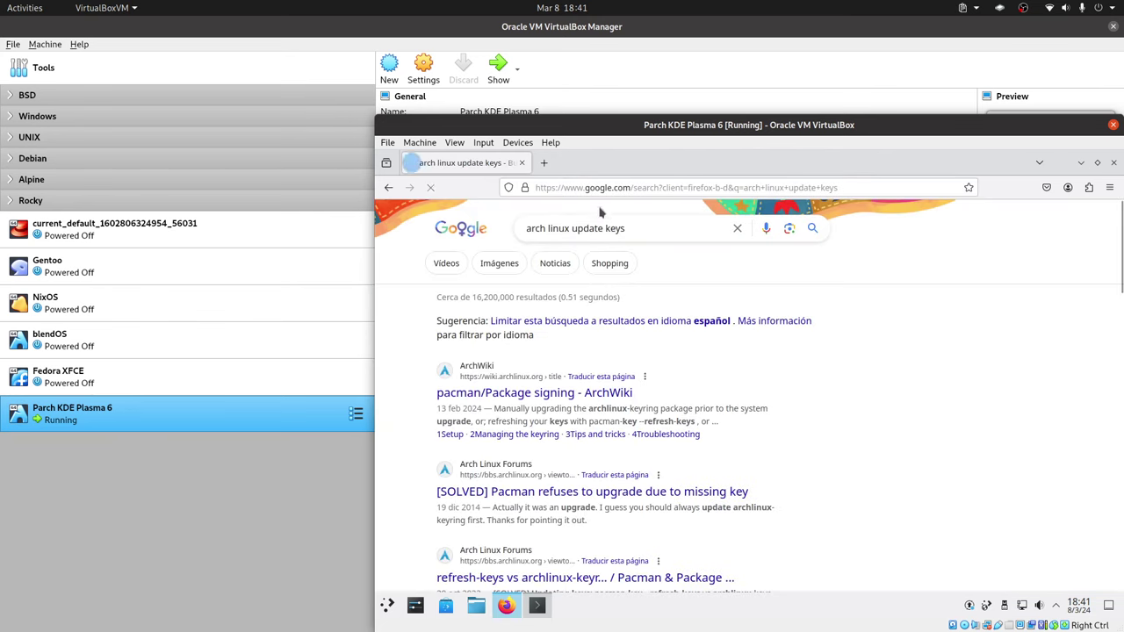
Open the ArchWiki Package signing result and keep the page untranslated.
click(583, 395)
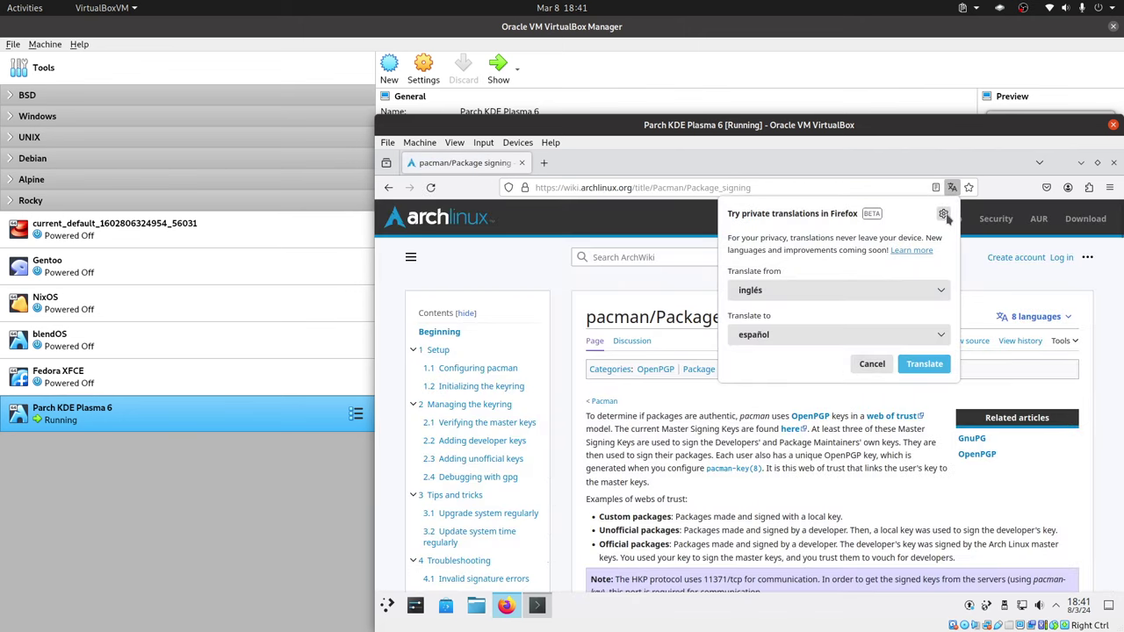
click(942, 215)
click(848, 232)
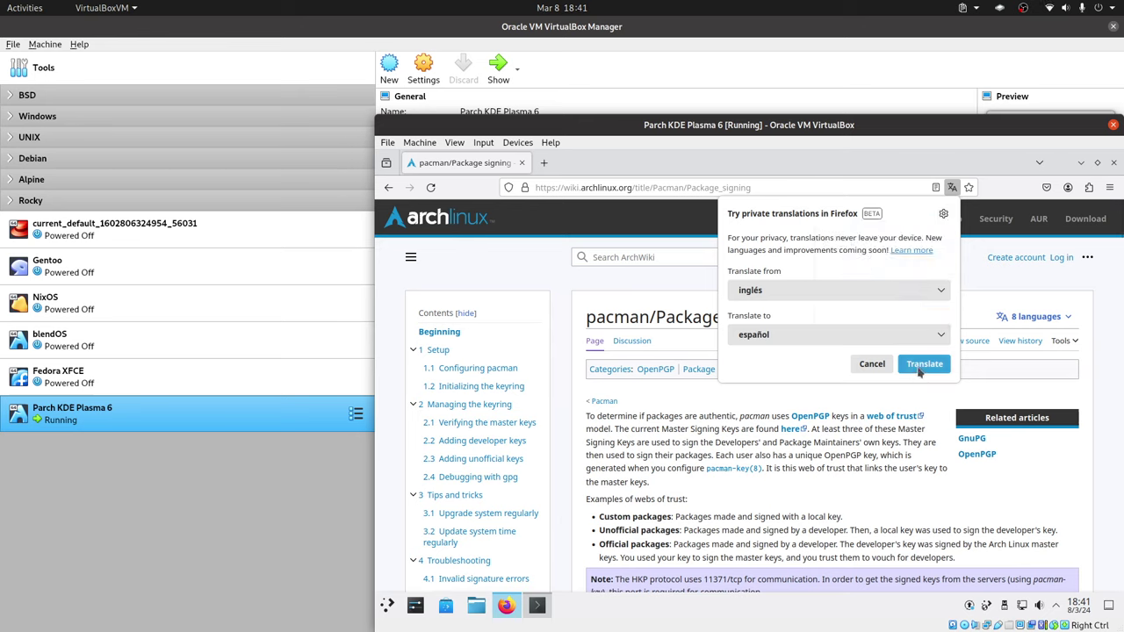
click(873, 367)
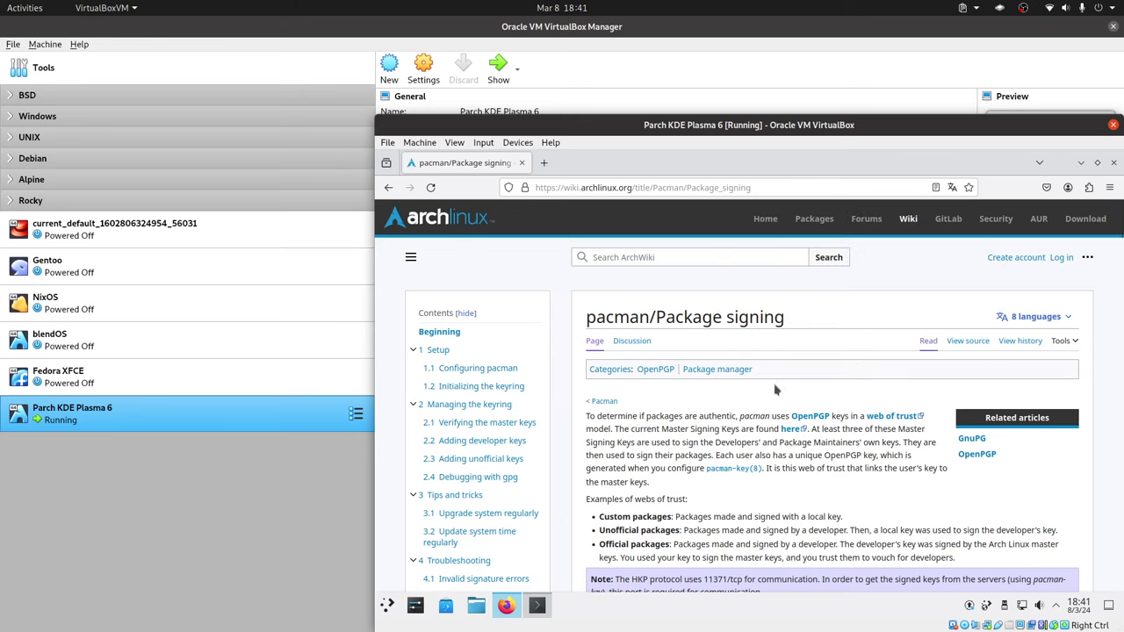
click(387, 605)
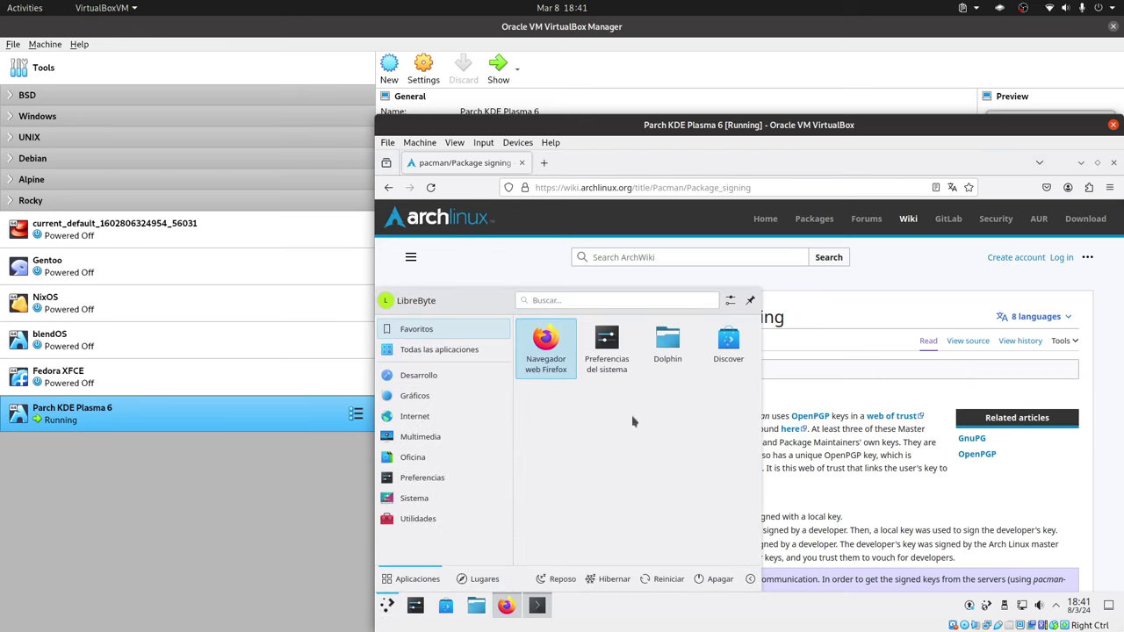
click(439, 349)
click(577, 301)
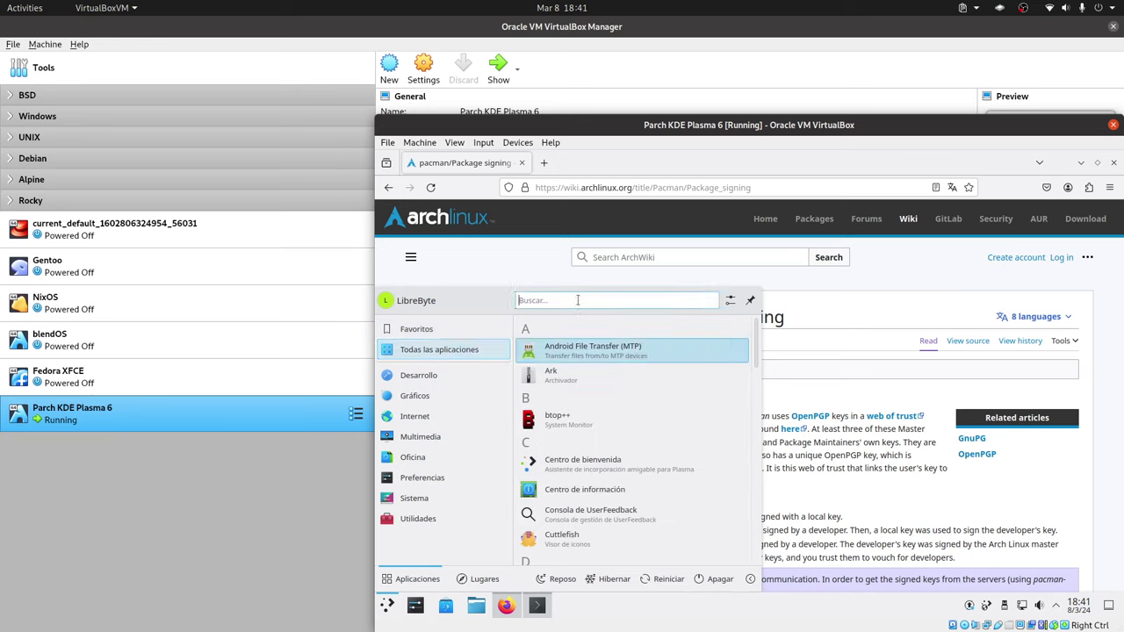
text(in)
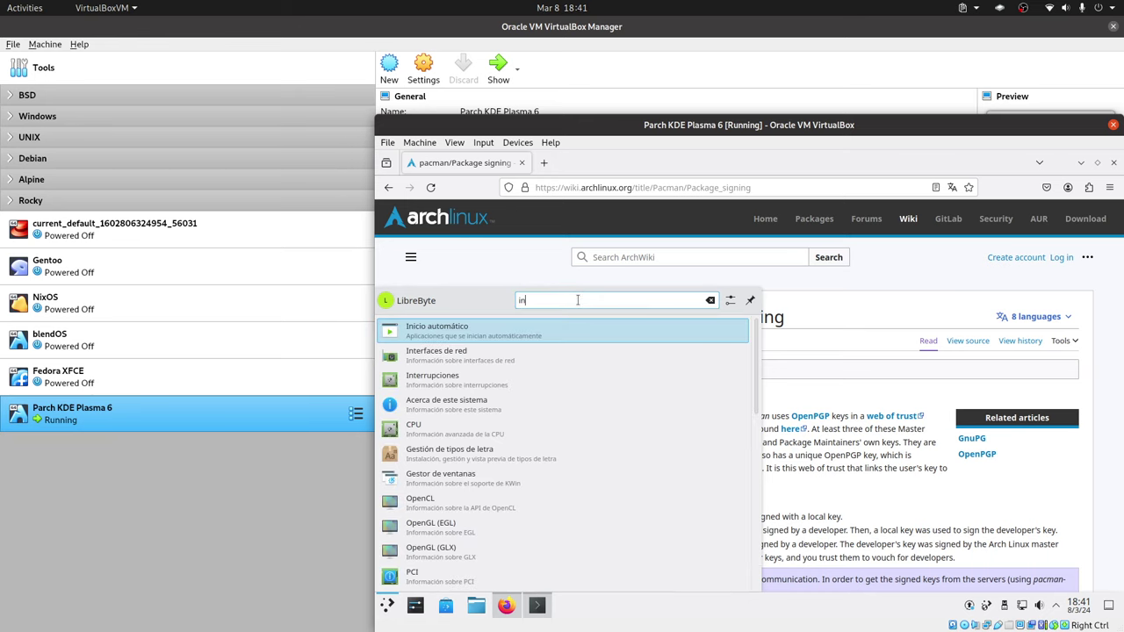
text(f)
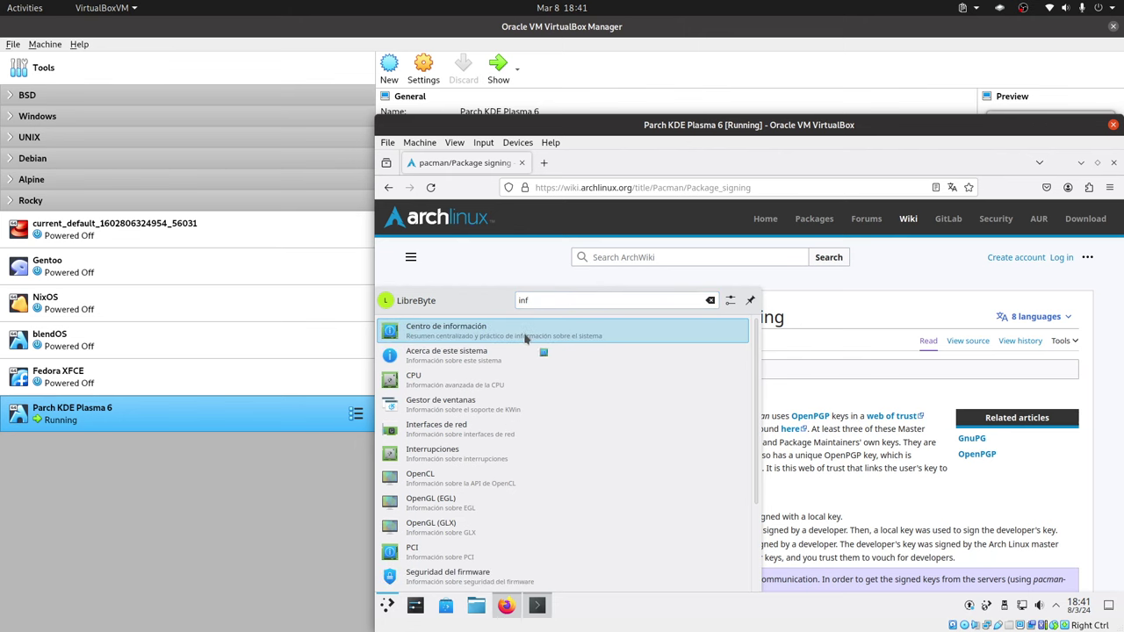
key(Return)
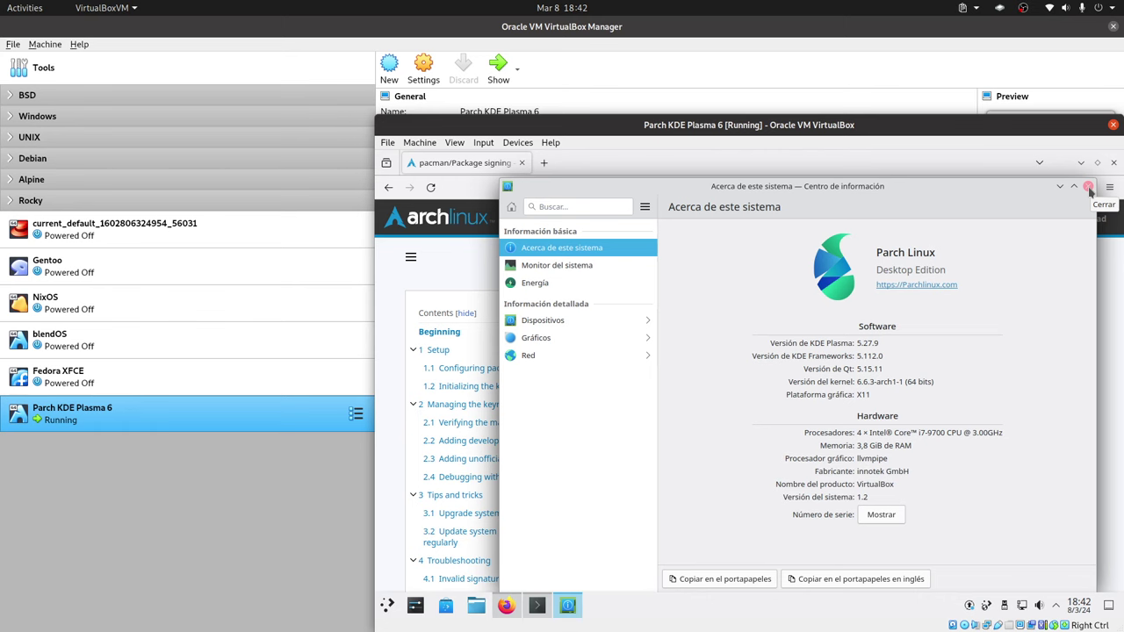
click(1088, 187)
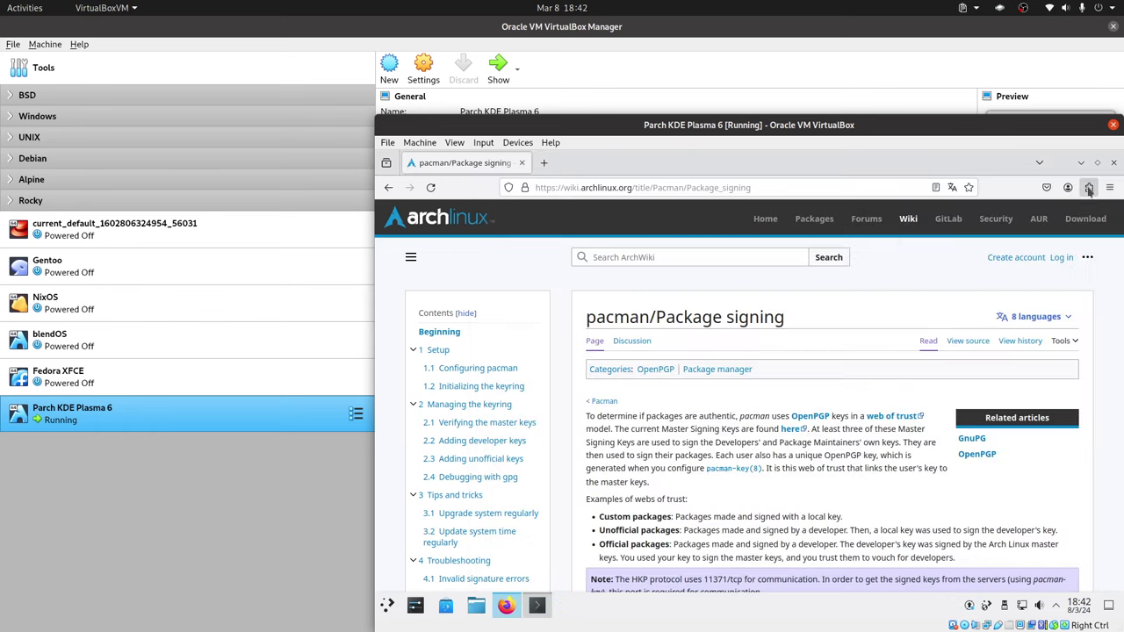
Copy the pacman keyring-update-and-upgrade command from 'Upgrade system regularly'.
scroll(806, 386, down, 5)
scroll(800, 374, down, 4)
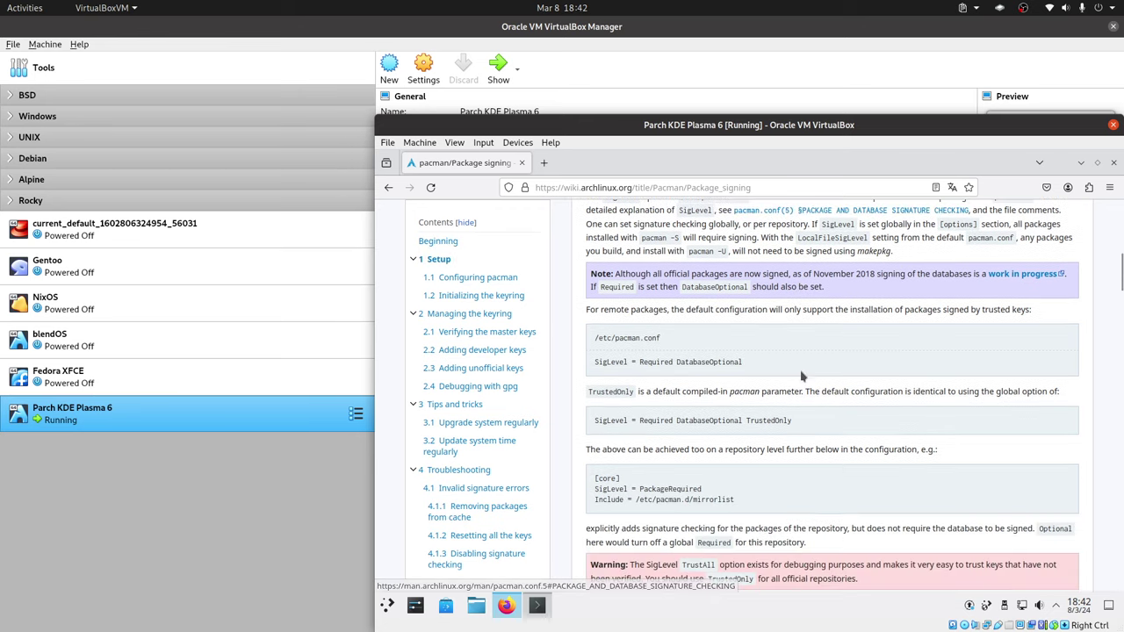
scroll(801, 374, down, 5)
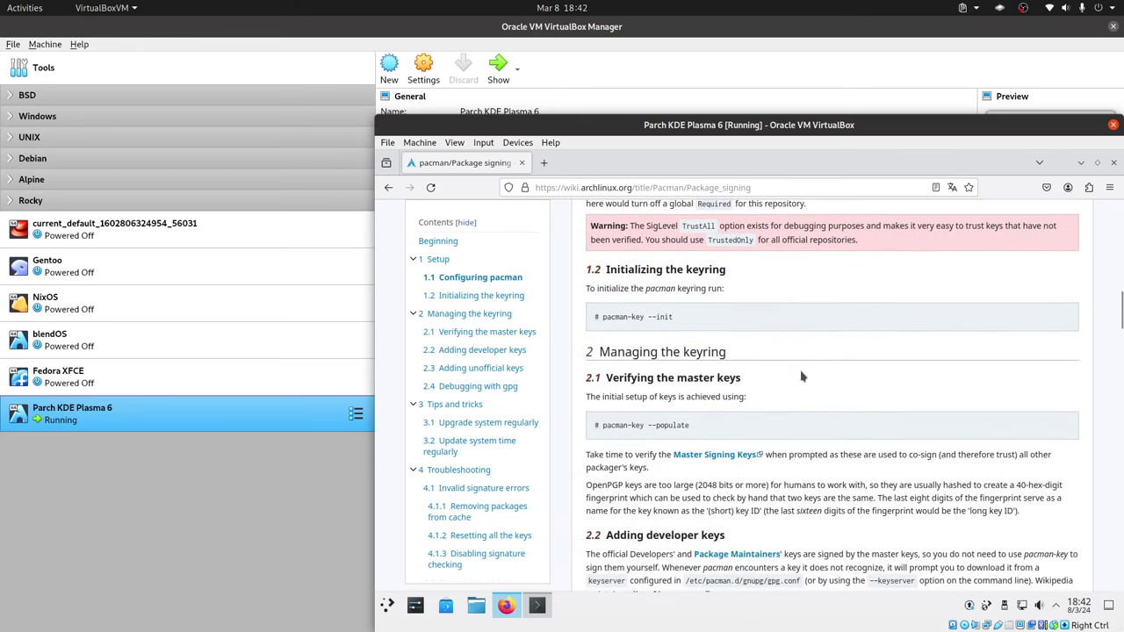
scroll(801, 371, down, 5)
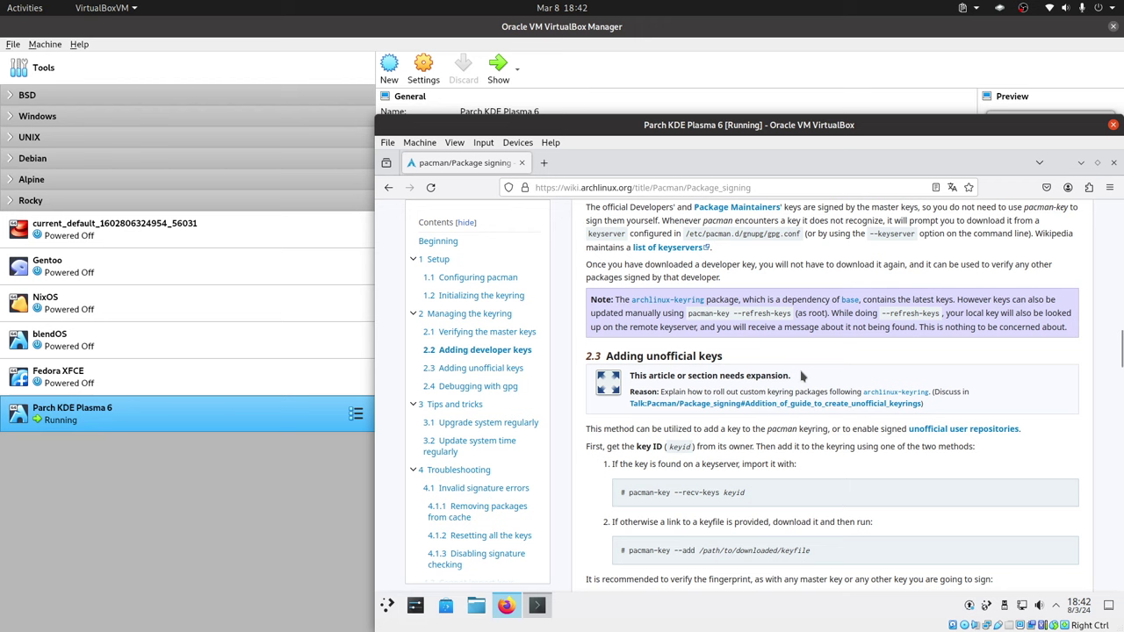
scroll(801, 371, down, 5)
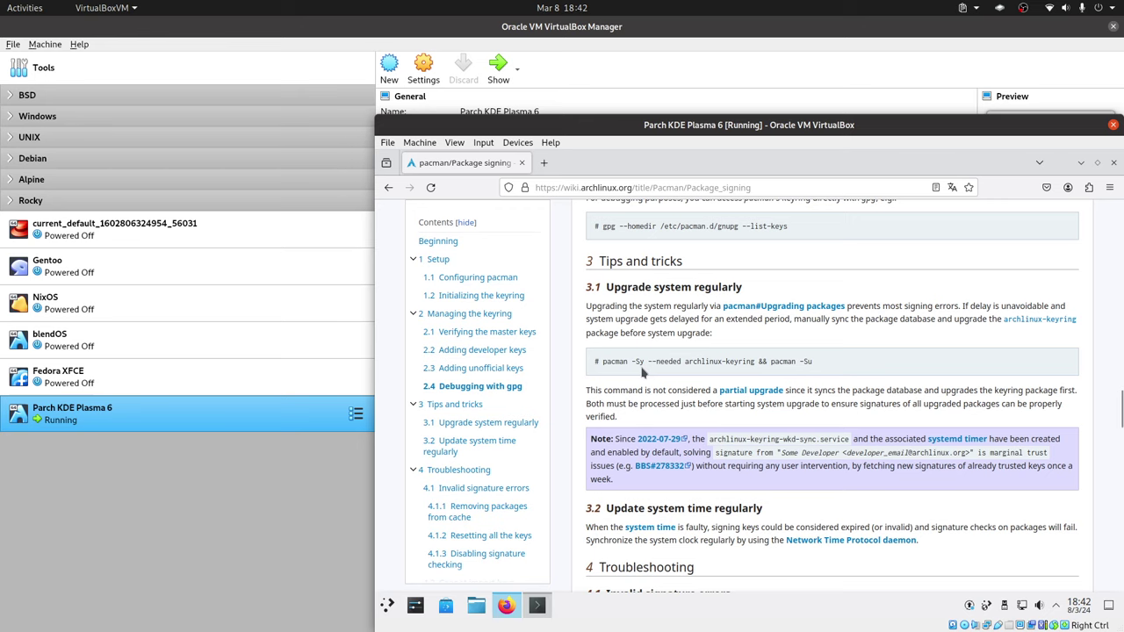
drag(830, 367, 600, 361)
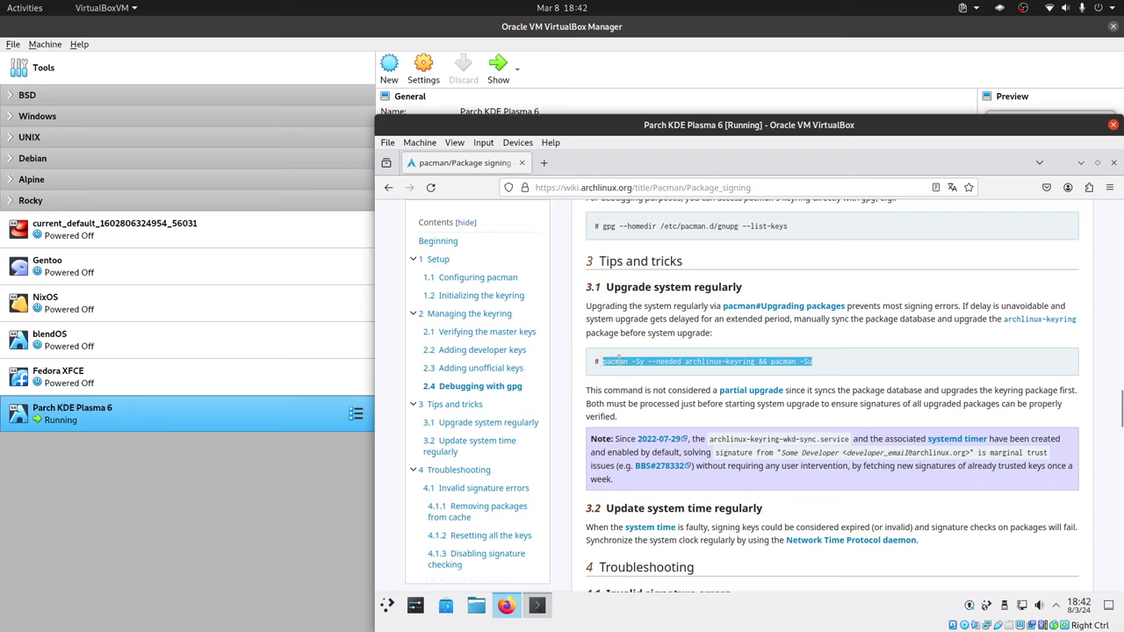
right_click(621, 360)
click(667, 374)
Copy the pacman command and run it in a new Konsole wrapped in sudo bash -c, giving the password.
right_click(812, 365)
click(815, 372)
key(ctrl+alt+t)
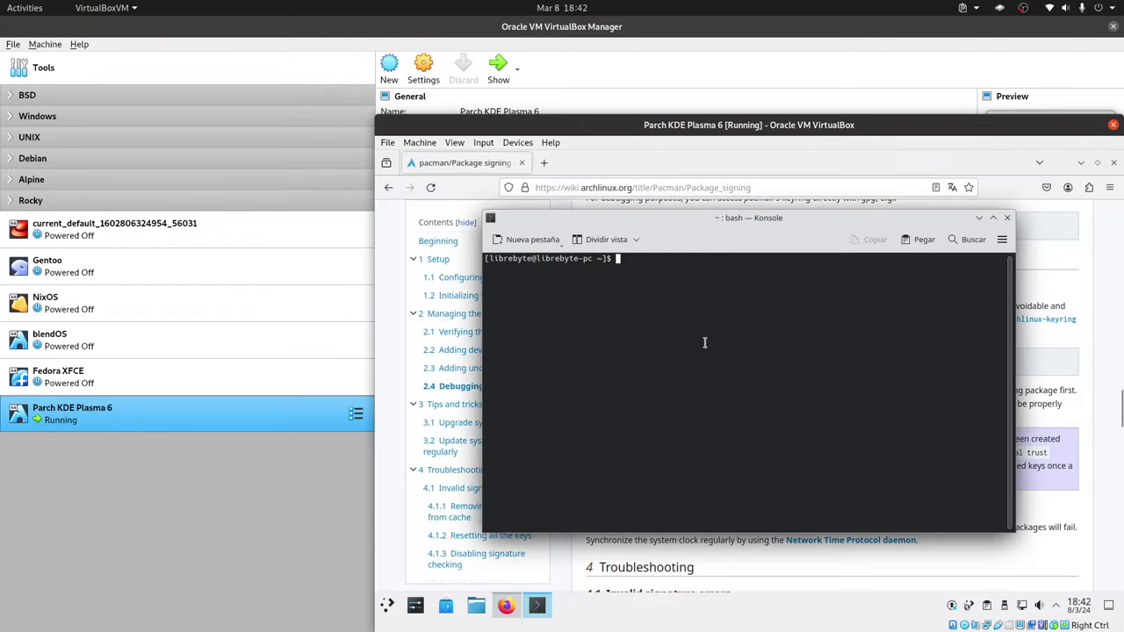
text(sudo bash -c ')
key(ctrl+shift+v)
key(Return)
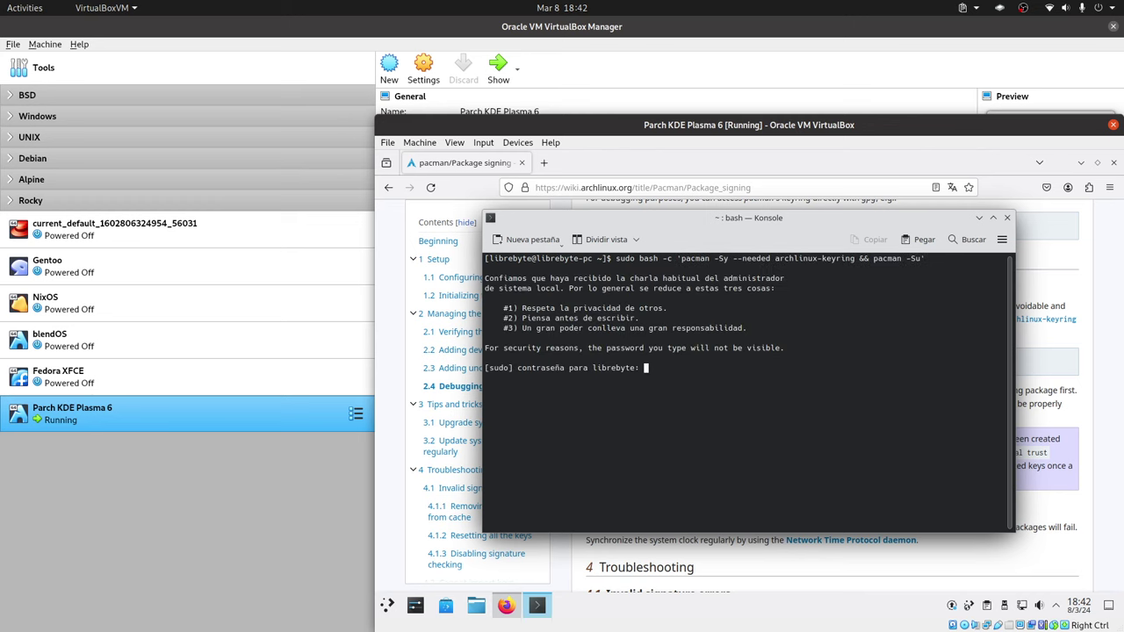
key(Return)
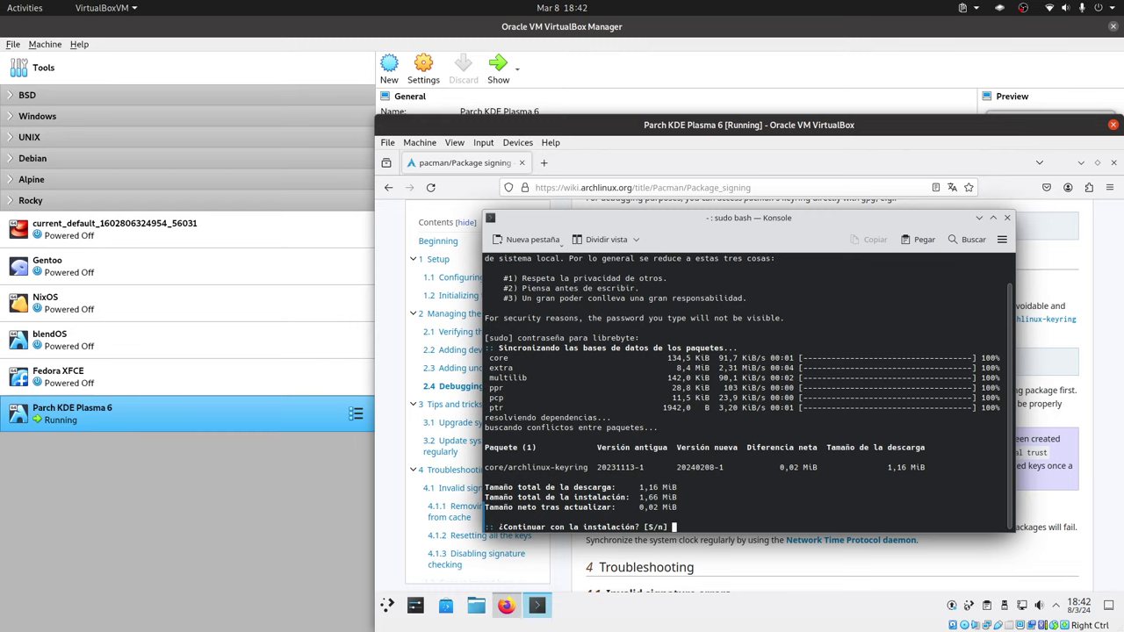
Accept the archlinux-keyring update, decline replacing baloo5, then abort the upgrade and recall the command.
text(S)
key(Return)
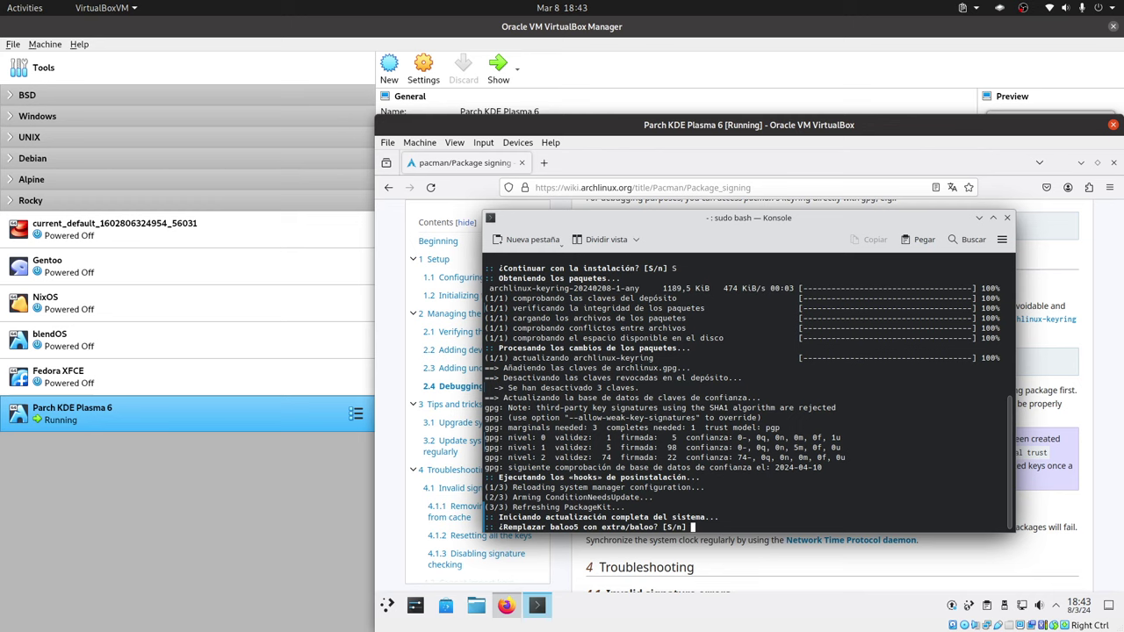
text(n)
key(Return)
key(ctrl+c)
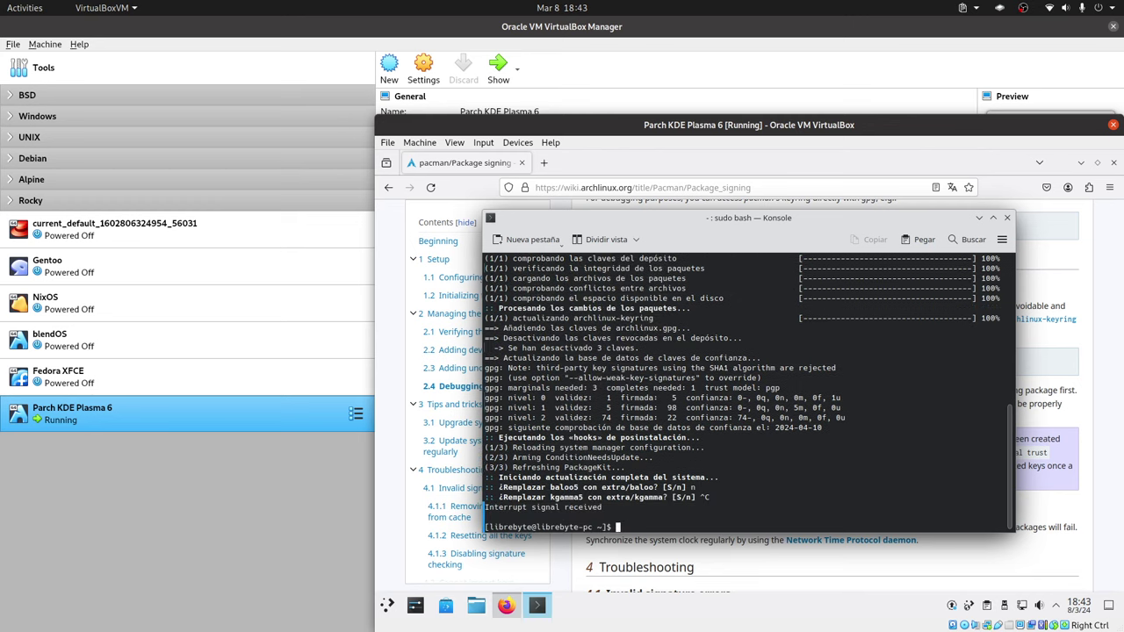
key(Up)
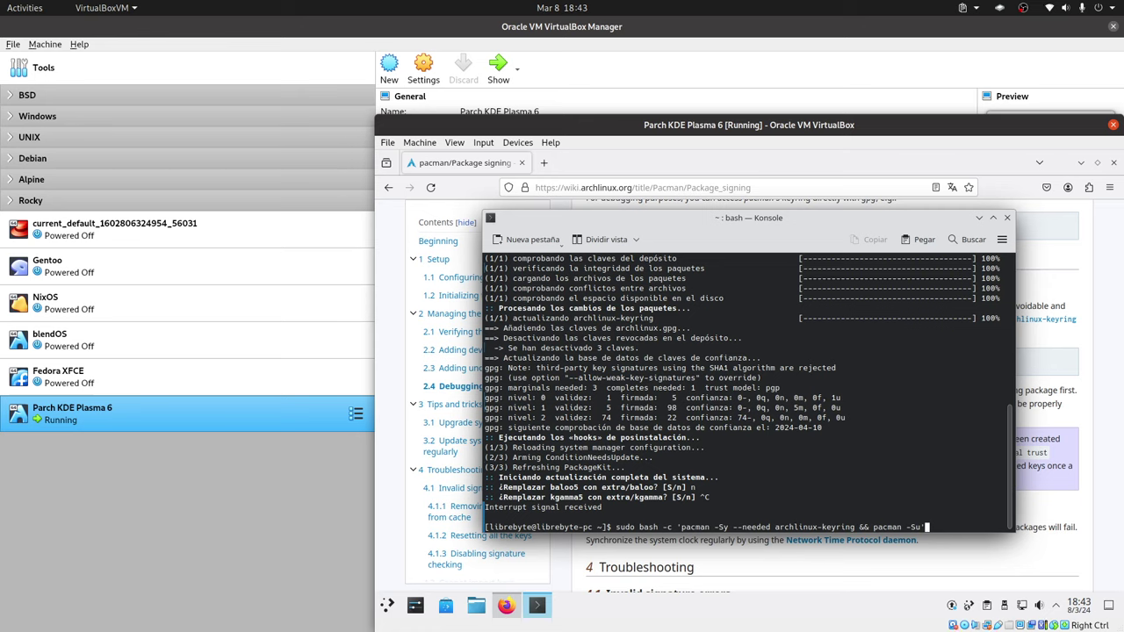
Rerun the upgrade with the corrected --noconfirm option and close Konsole once it completes.
key(Left)
text(--no-confirm)
key(Return)
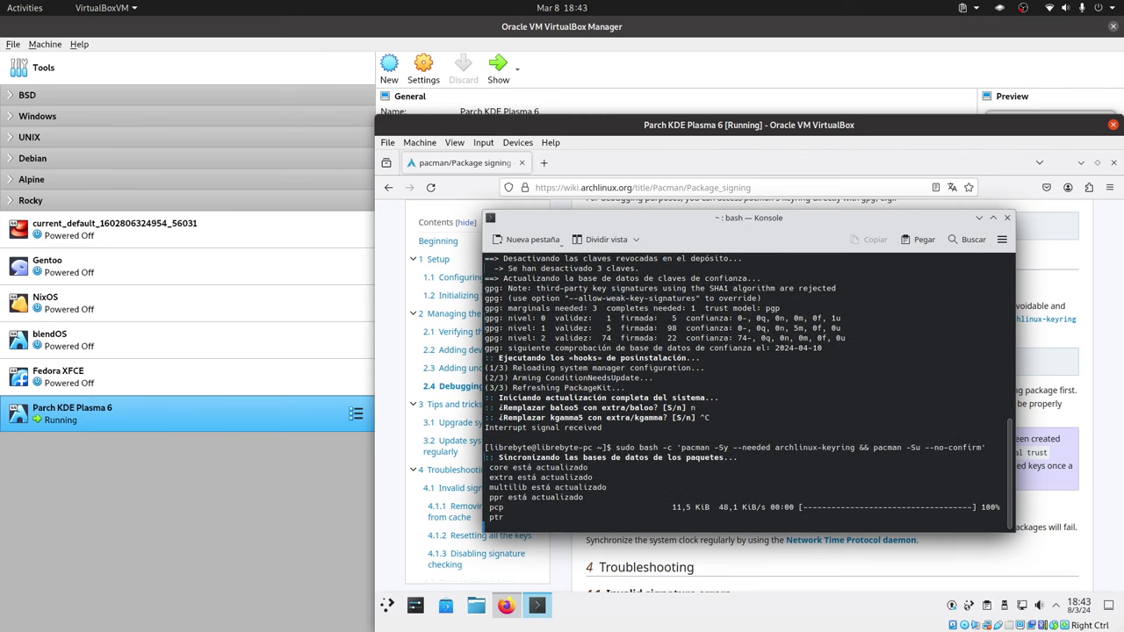
key(Up)
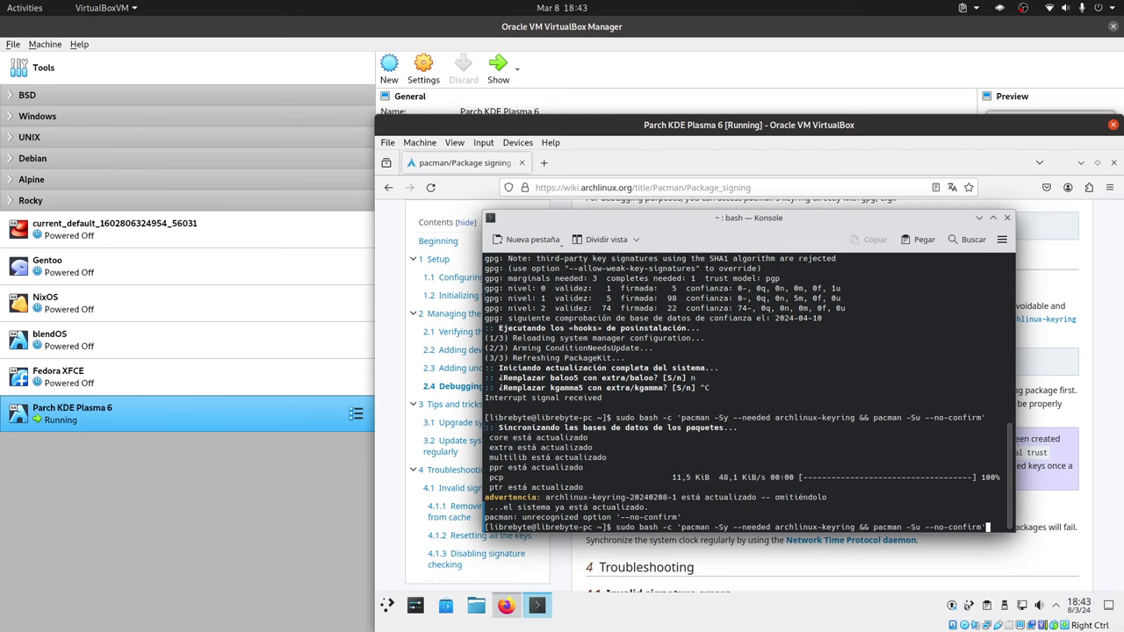
key(Left)
key(Left)
key(Left)
key(Left)
key(Left)
key(Left)
key(Left)
key(Left)
key(BackSpace)
key(Return)
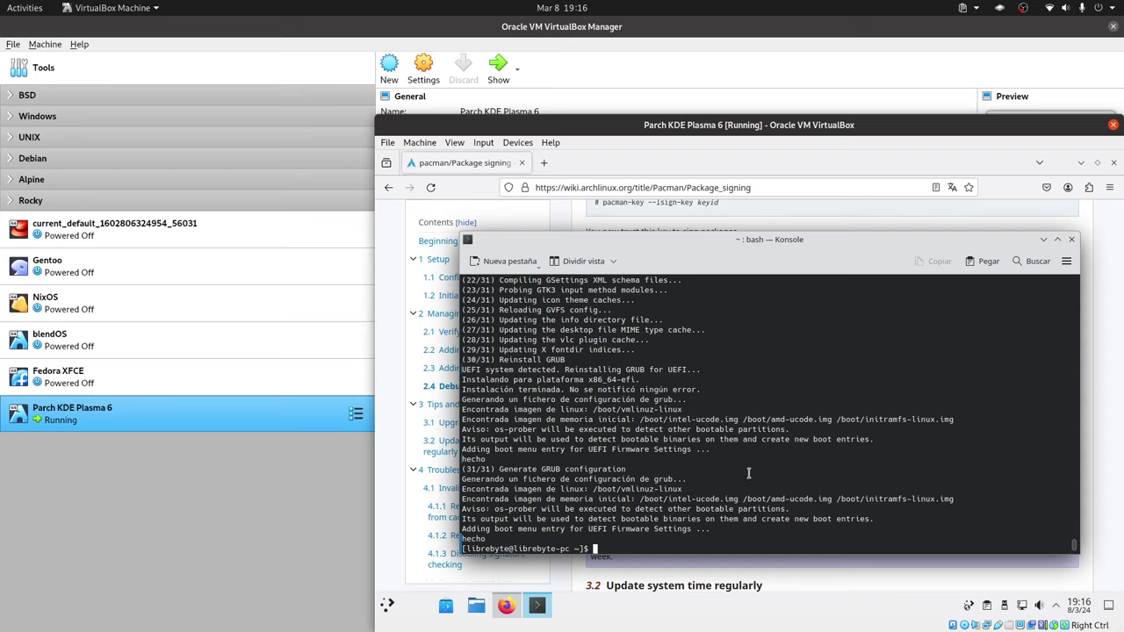
click(1071, 239)
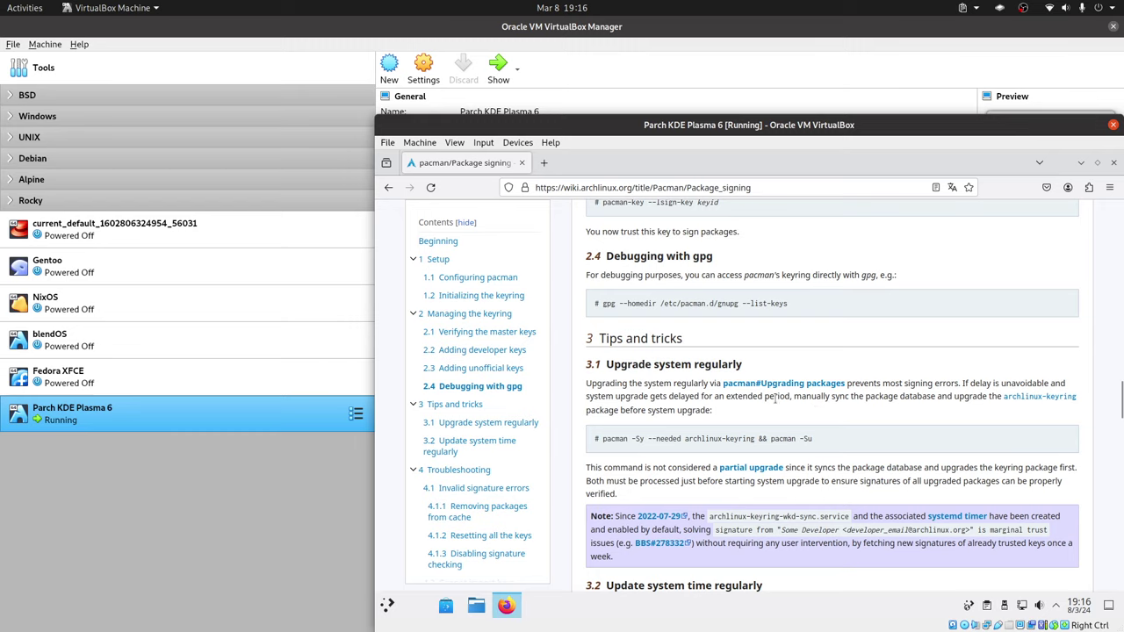
Close Firefox and reboot the guest with Reiniciar and Aceptar from the Kickoff launcher.
click(1113, 162)
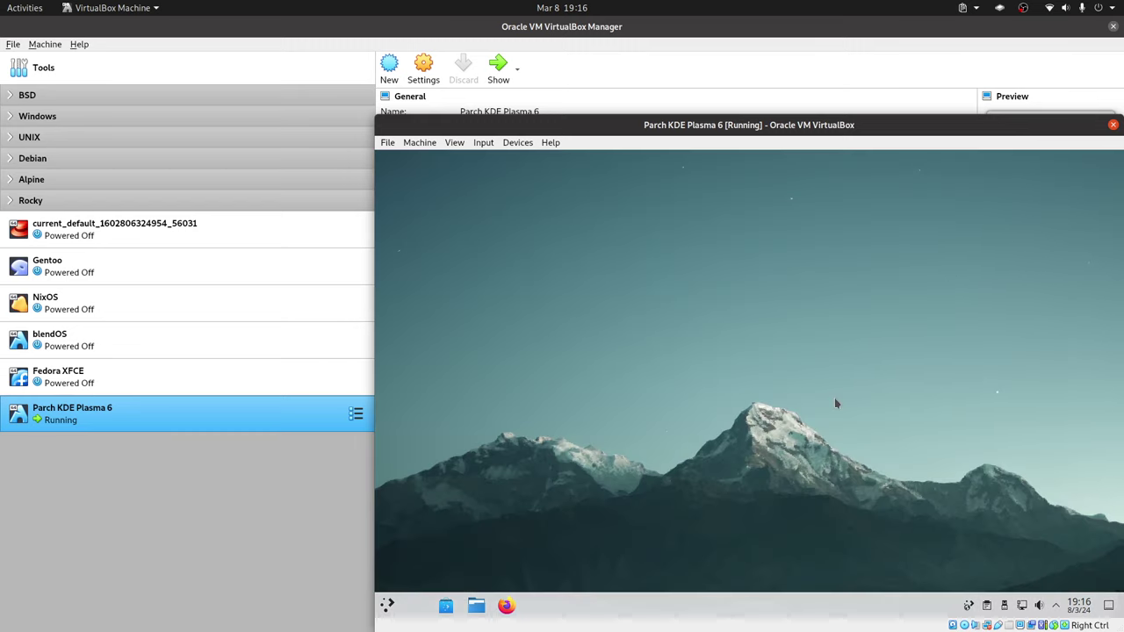
click(388, 604)
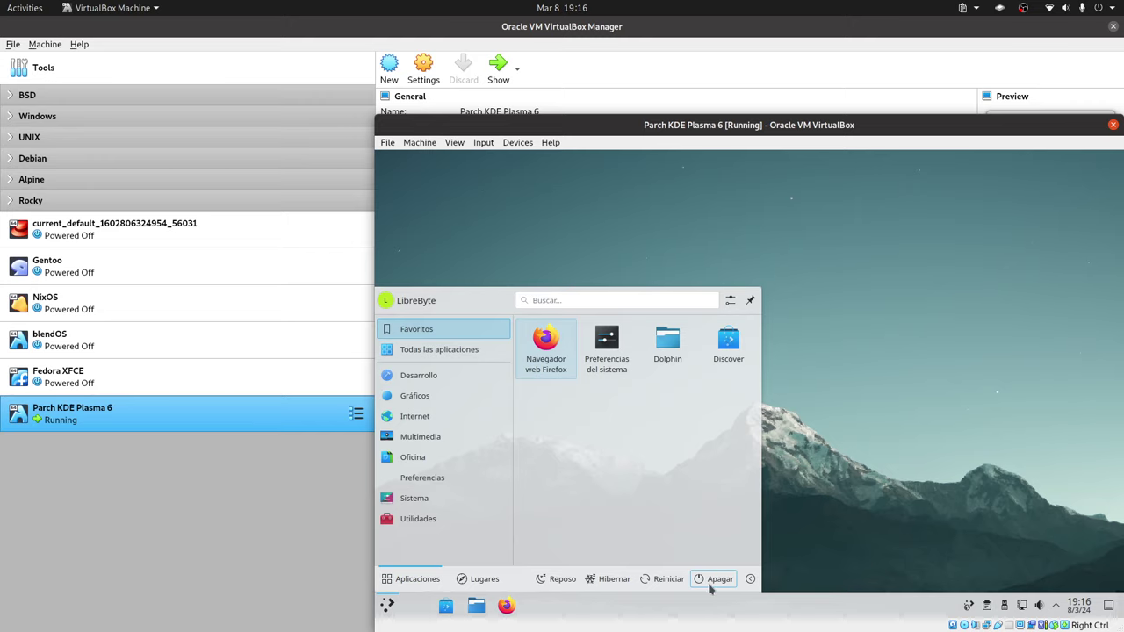
click(716, 580)
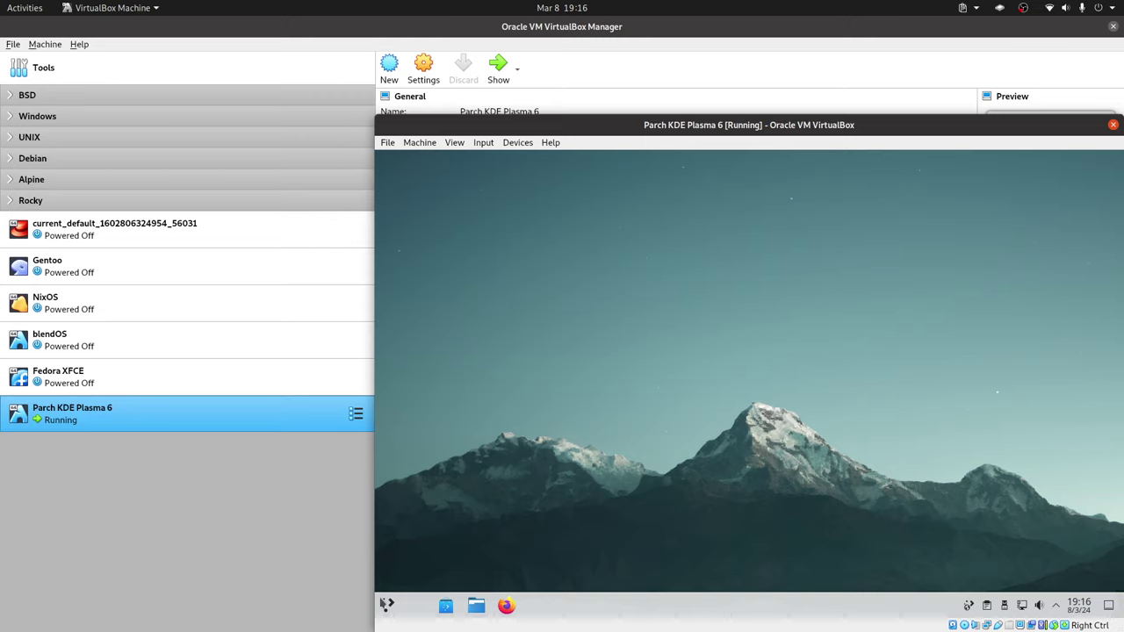
click(388, 608)
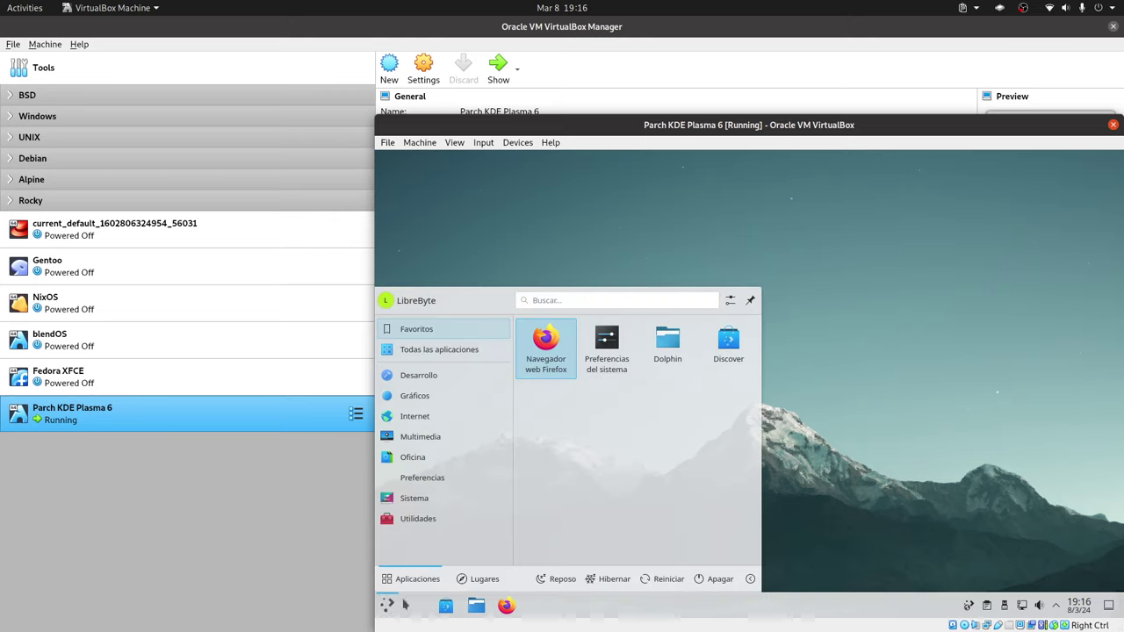
click(666, 583)
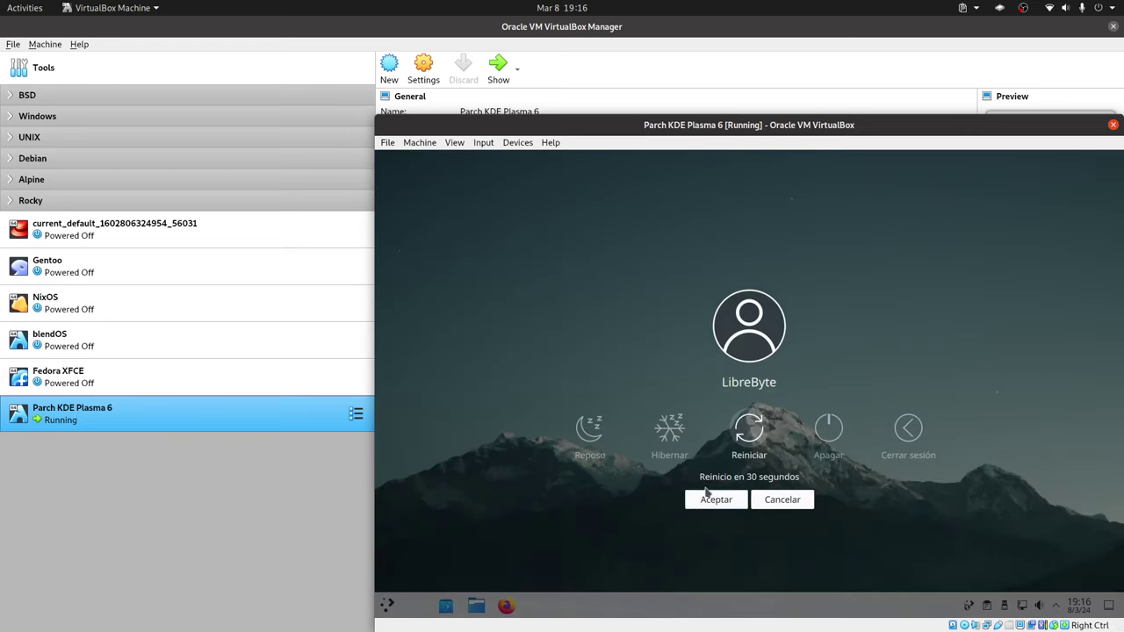
click(717, 500)
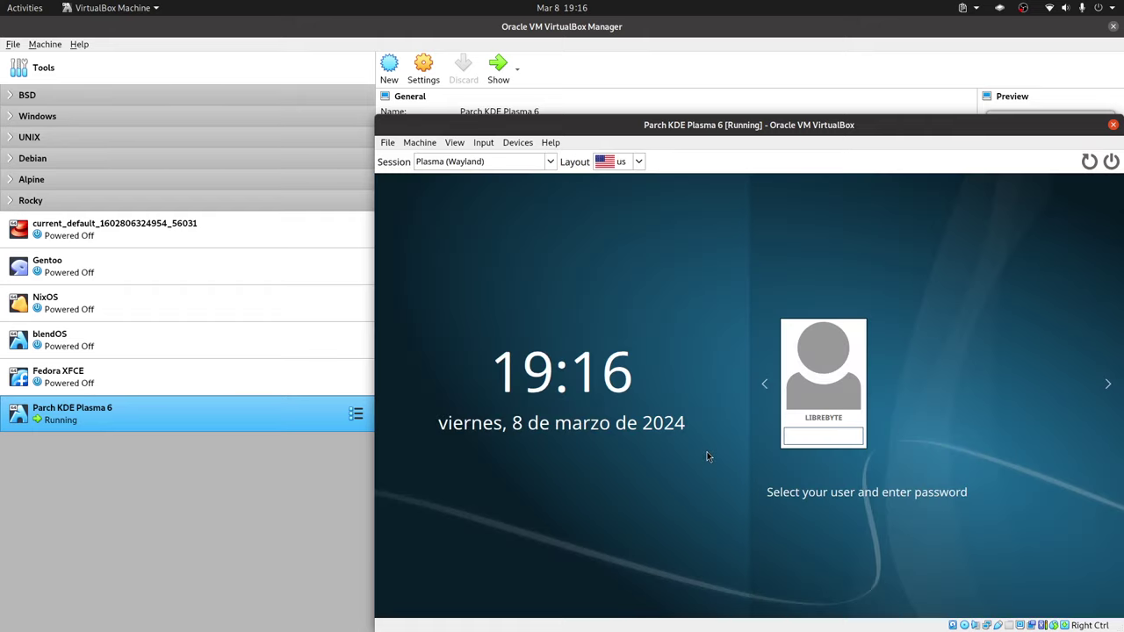
Select the Plasma (X11) session on the login screen and sign in with the user's password.
click(550, 164)
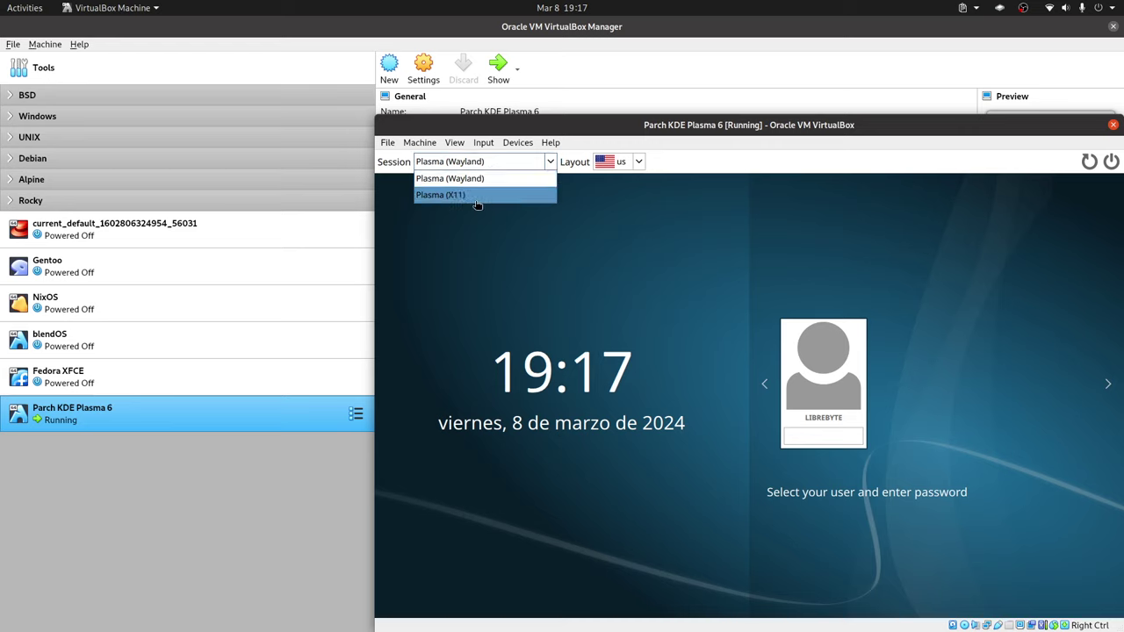
click(481, 195)
click(818, 437)
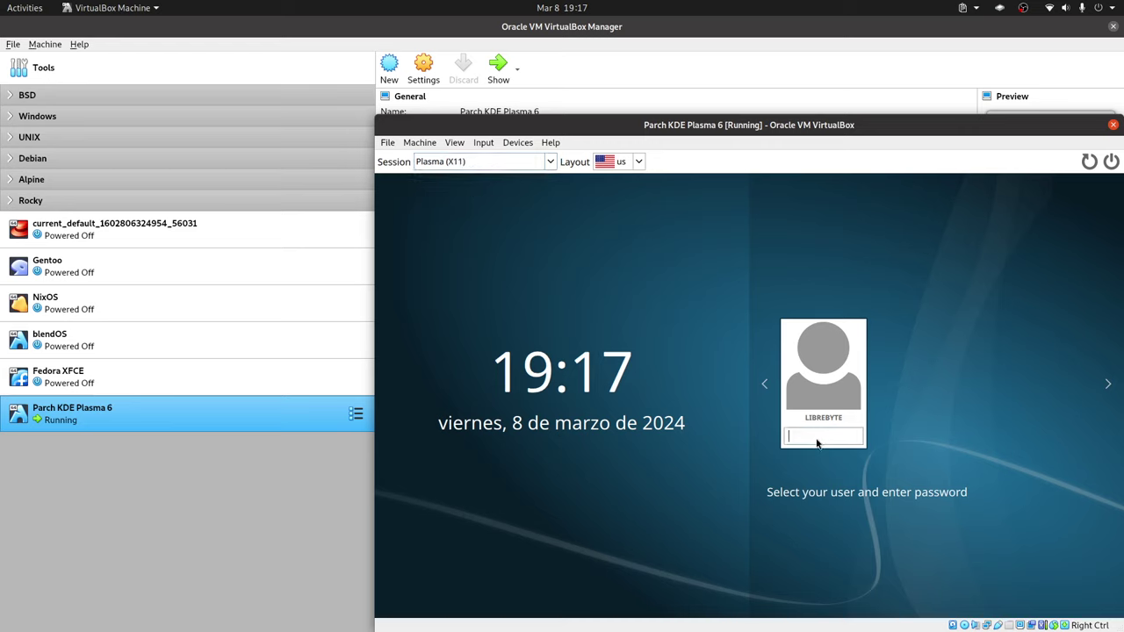
text(•••)
key(Return)
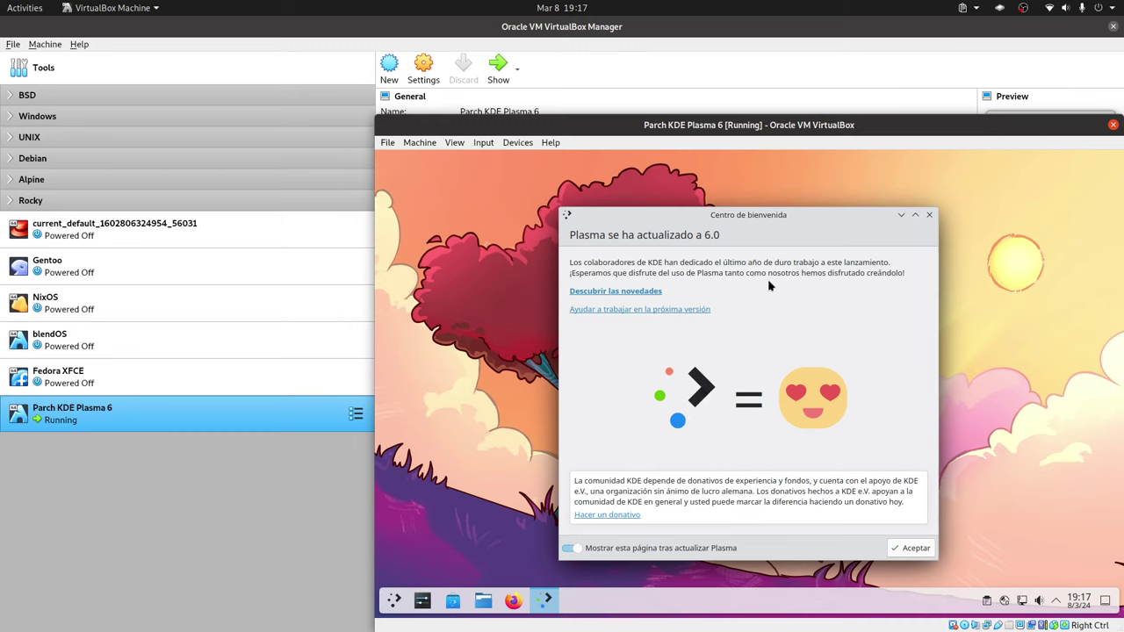
Close the Centro de bienvenida dialog with Aceptar and bring up the Plasma 6 application launcher.
click(911, 548)
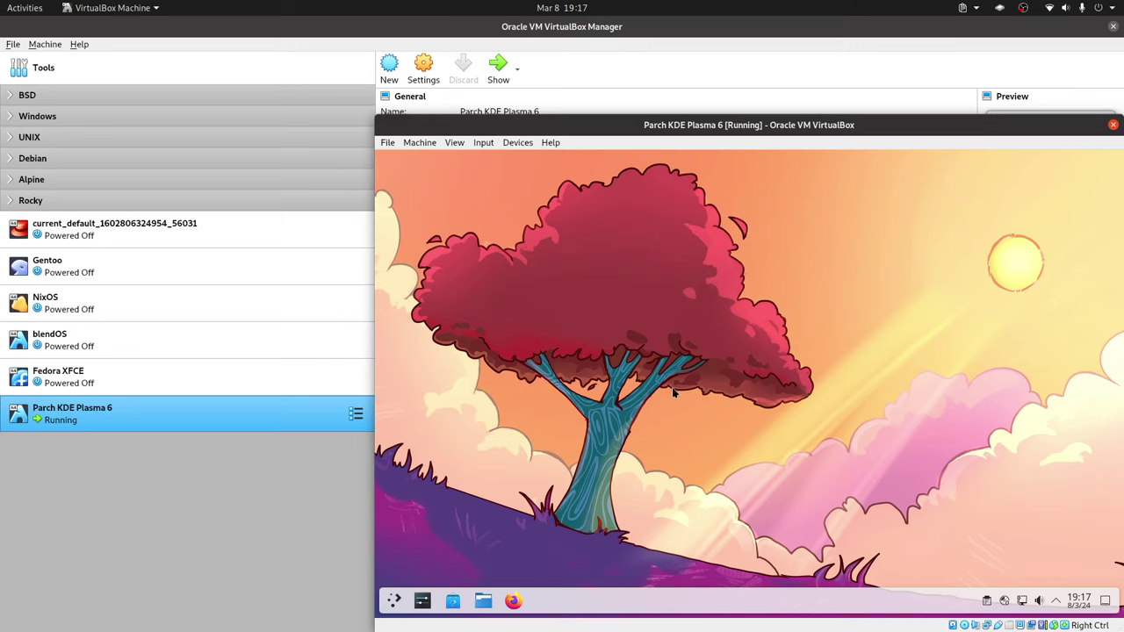
click(394, 600)
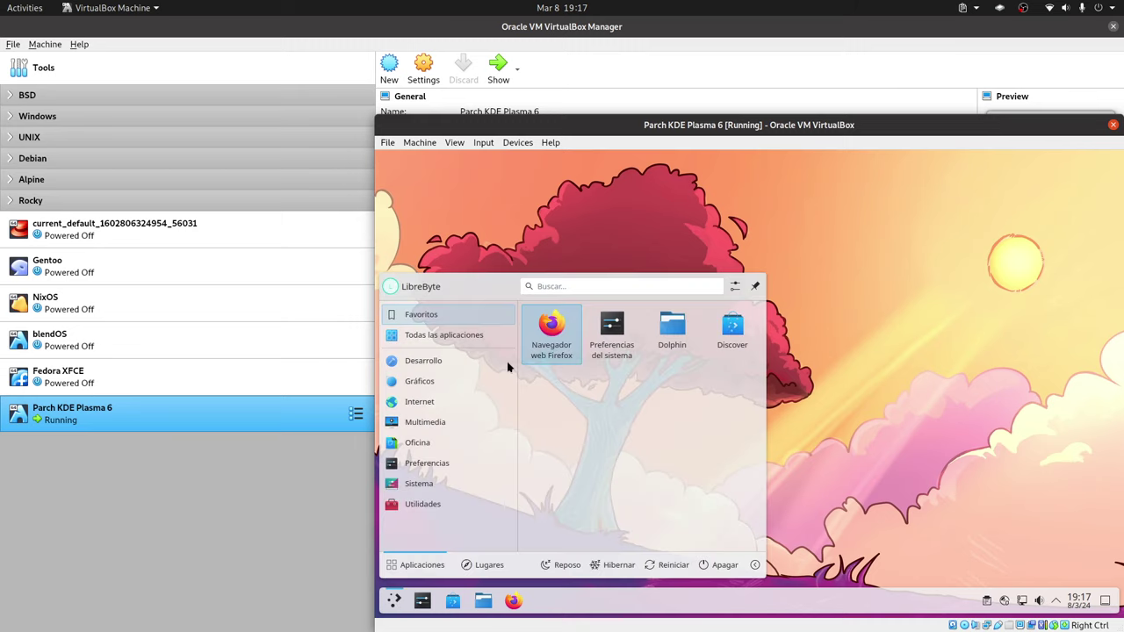
click(486, 351)
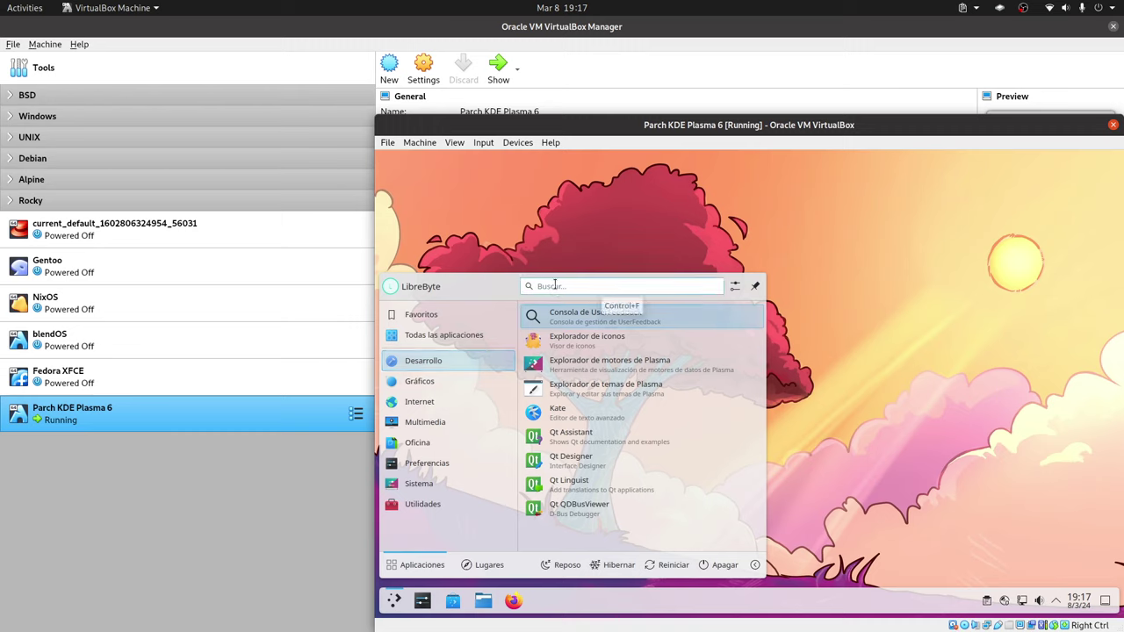
text(info)
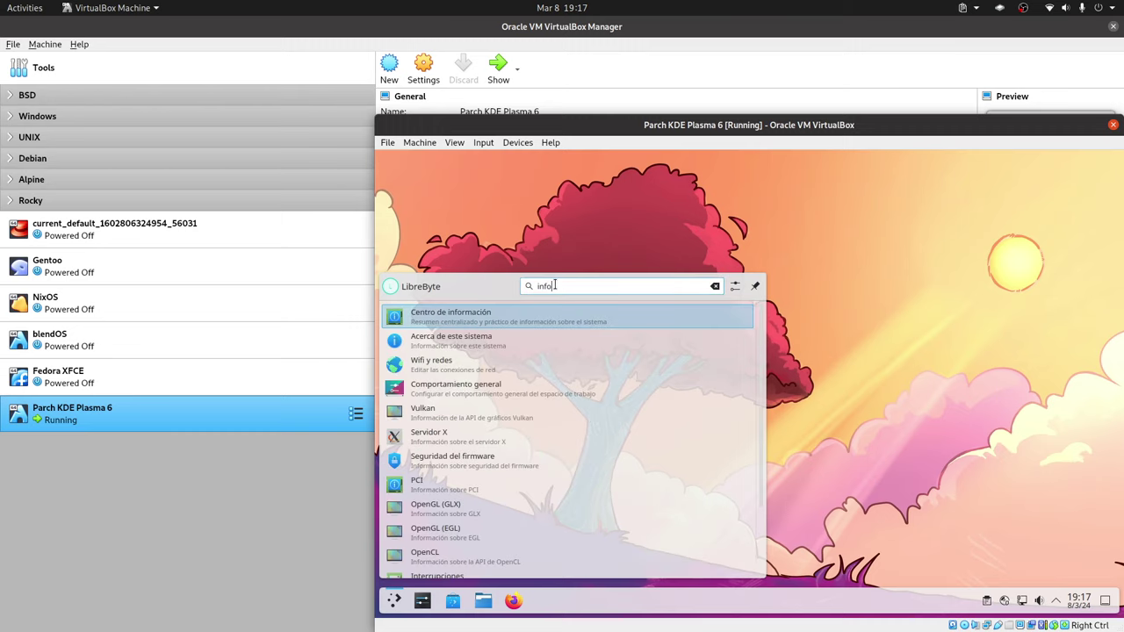
click(510, 316)
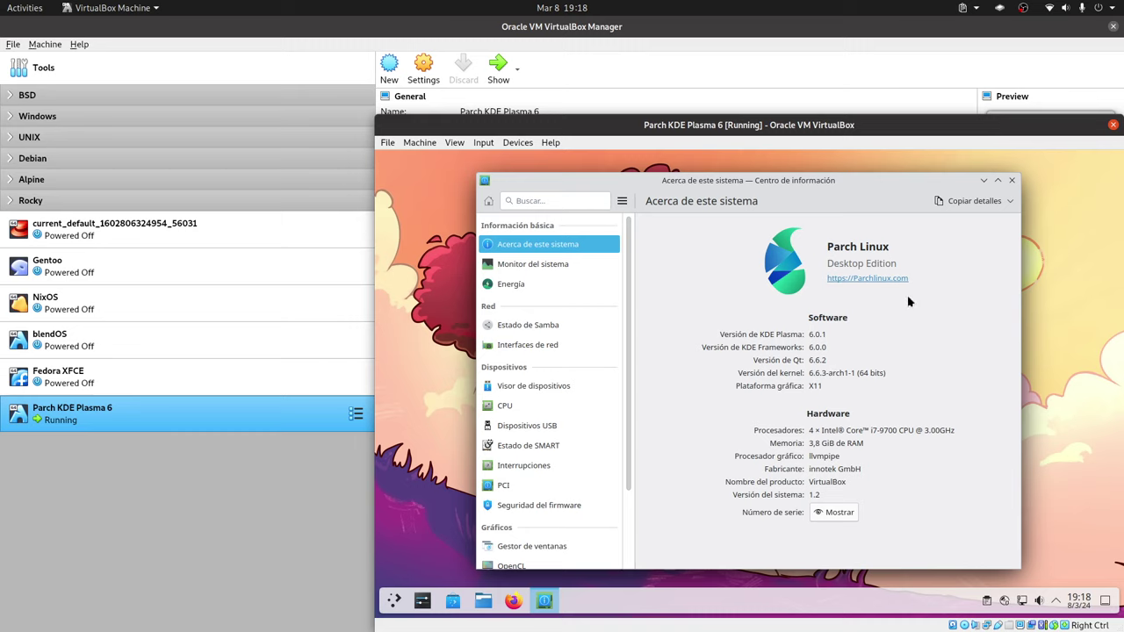
click(1012, 180)
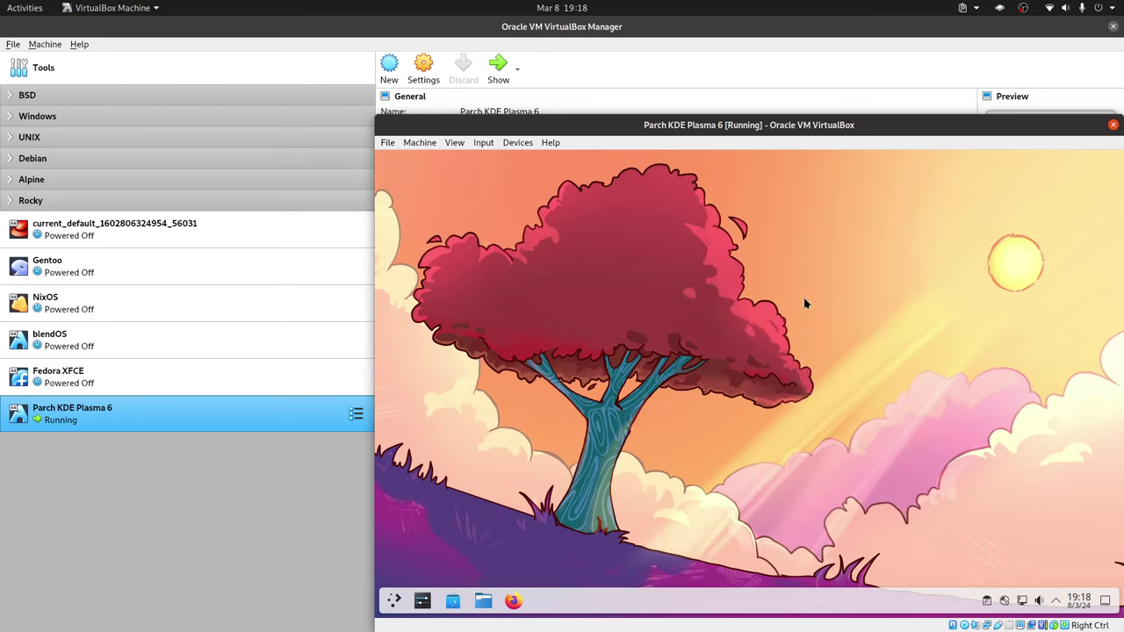
click(393, 600)
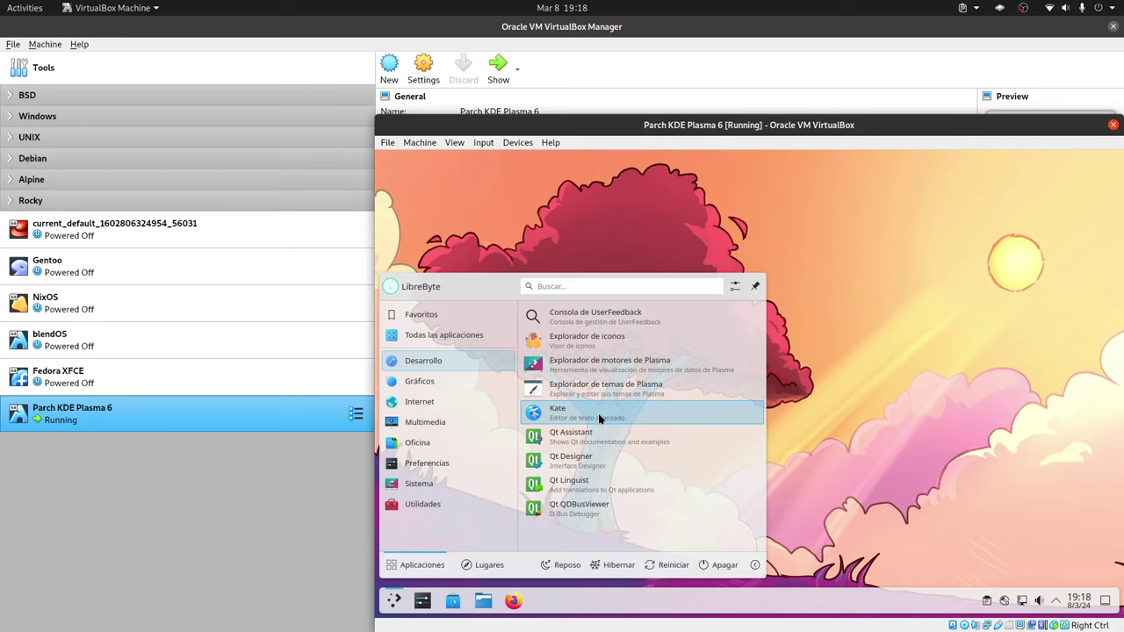
mouse_move(448, 377)
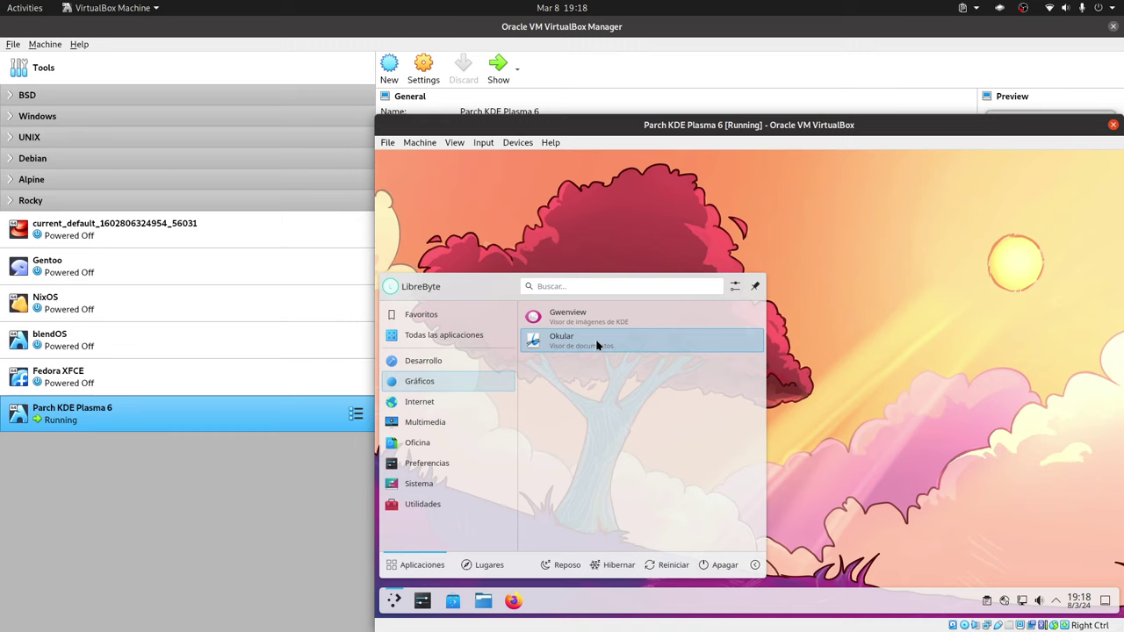
mouse_move(464, 407)
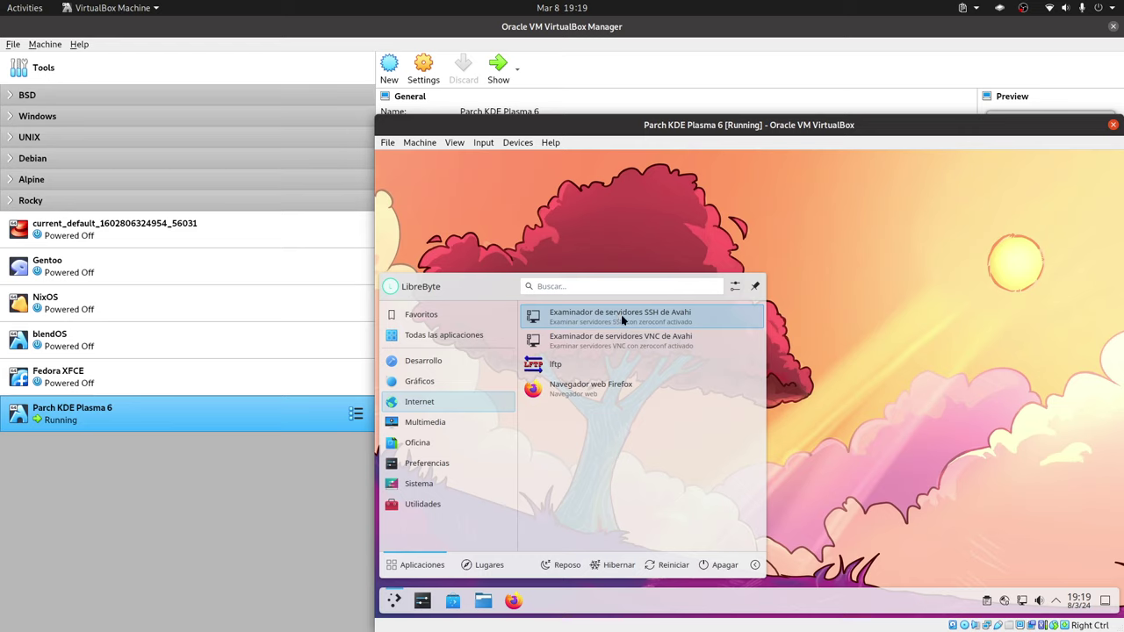
mouse_move(465, 427)
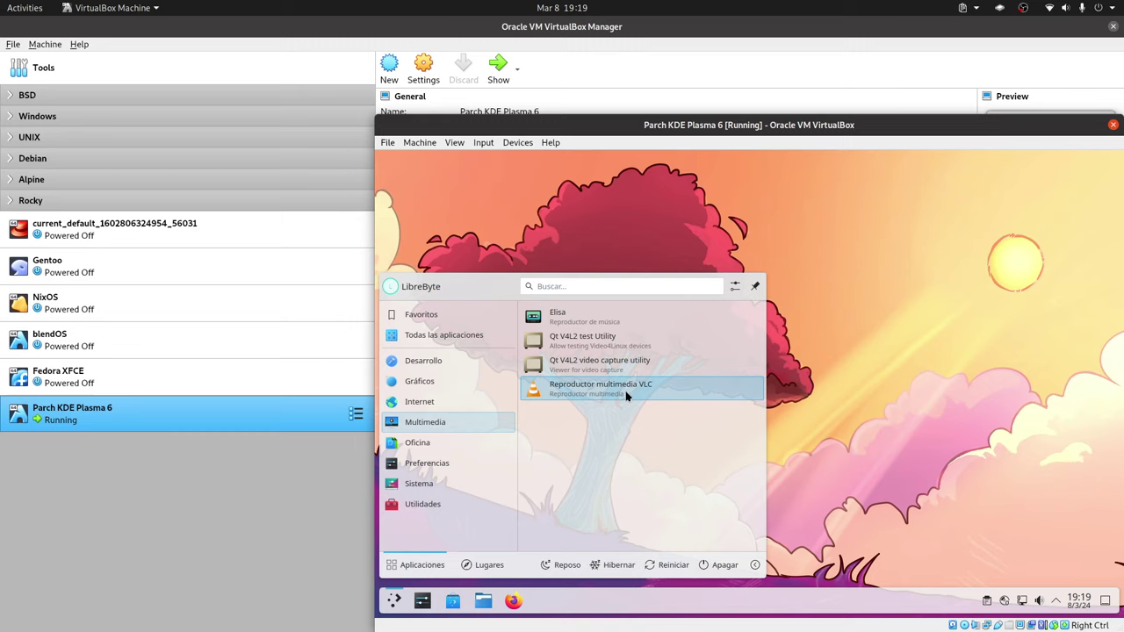
mouse_move(459, 446)
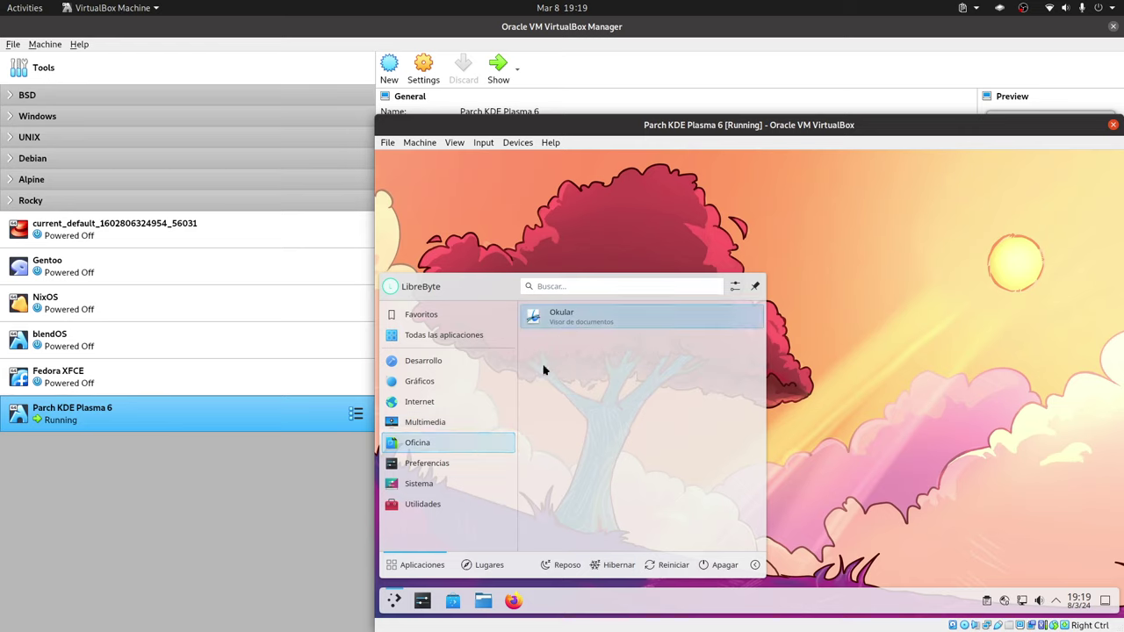
mouse_move(466, 471)
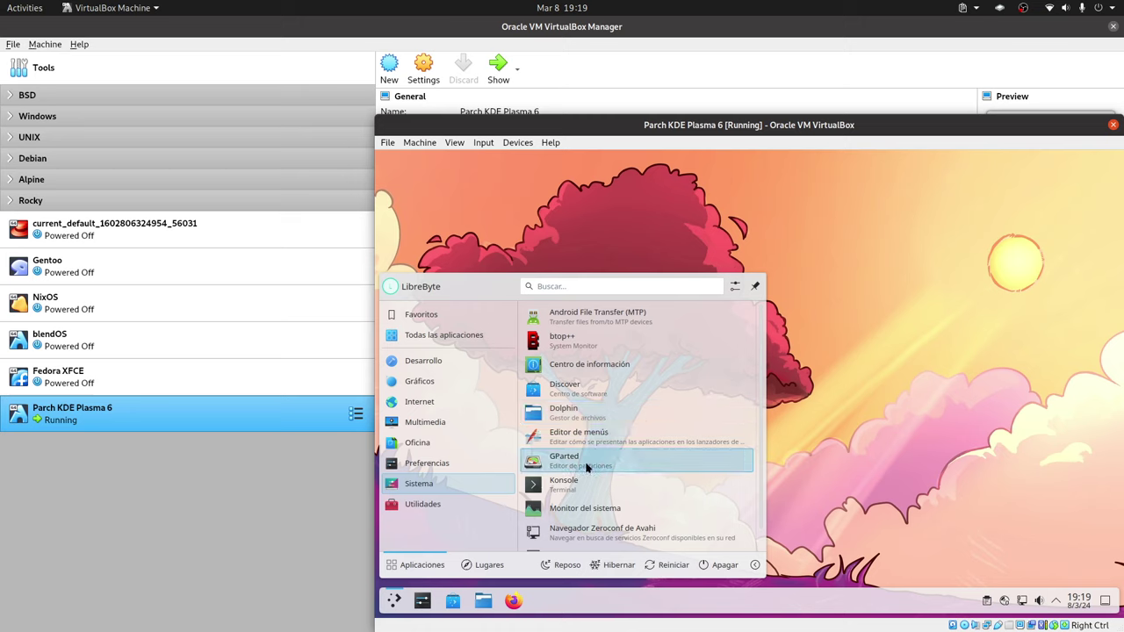
scroll(663, 514, down, 1)
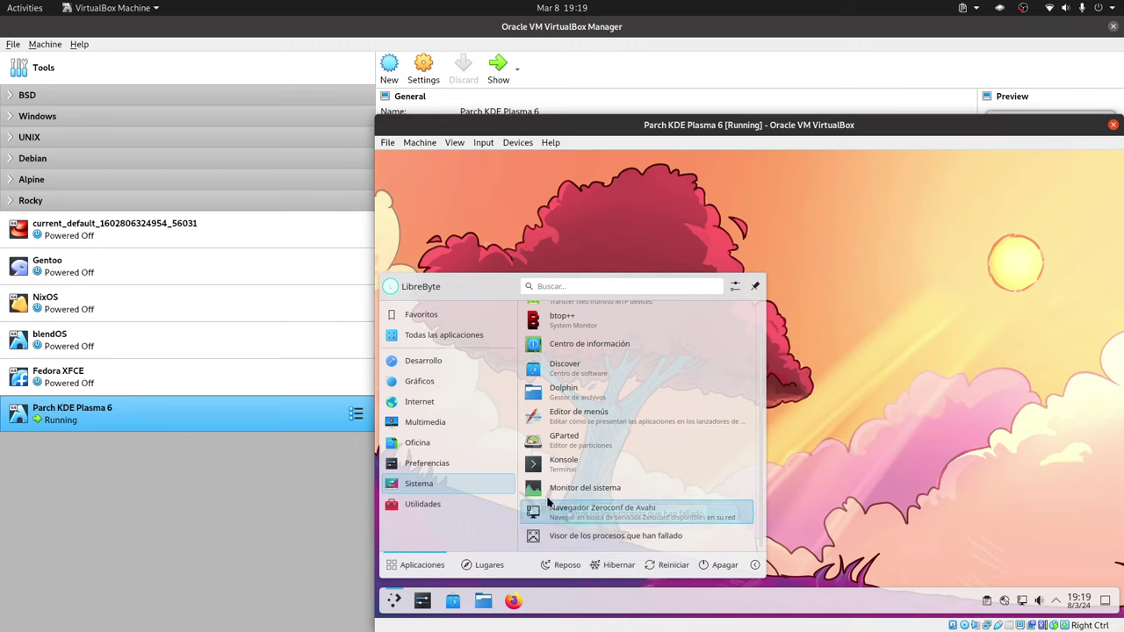
click(454, 506)
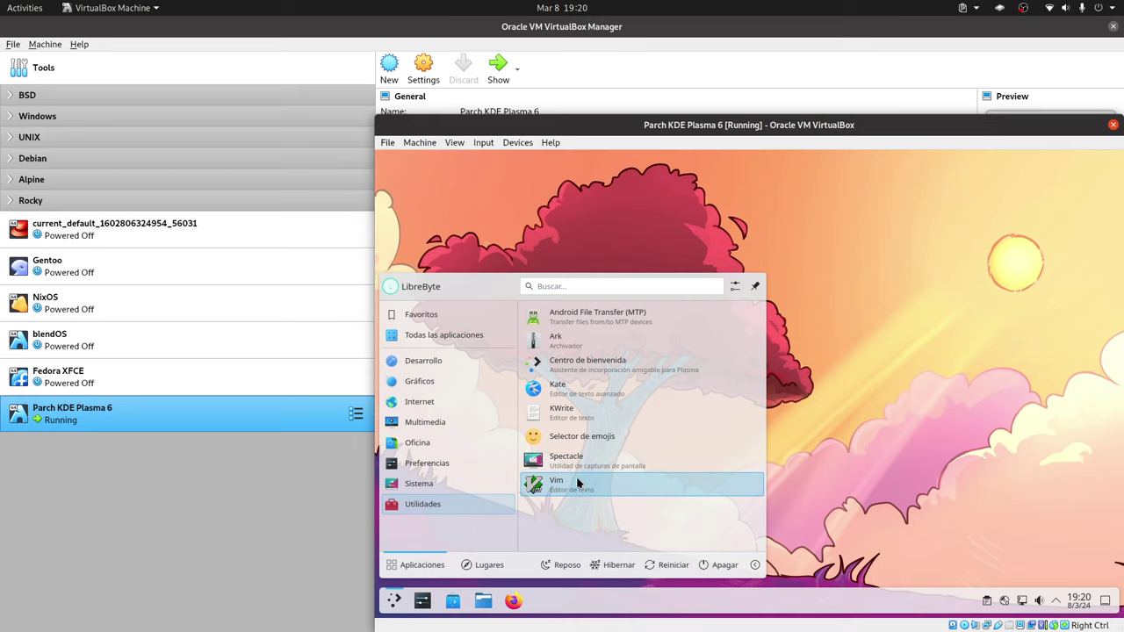
click(833, 474)
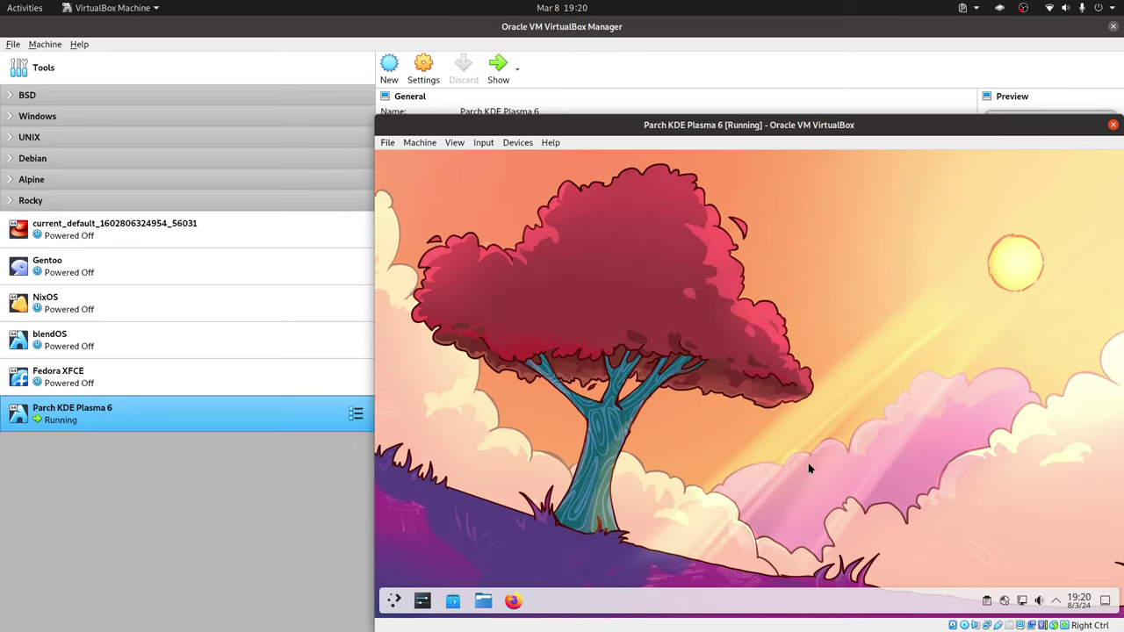